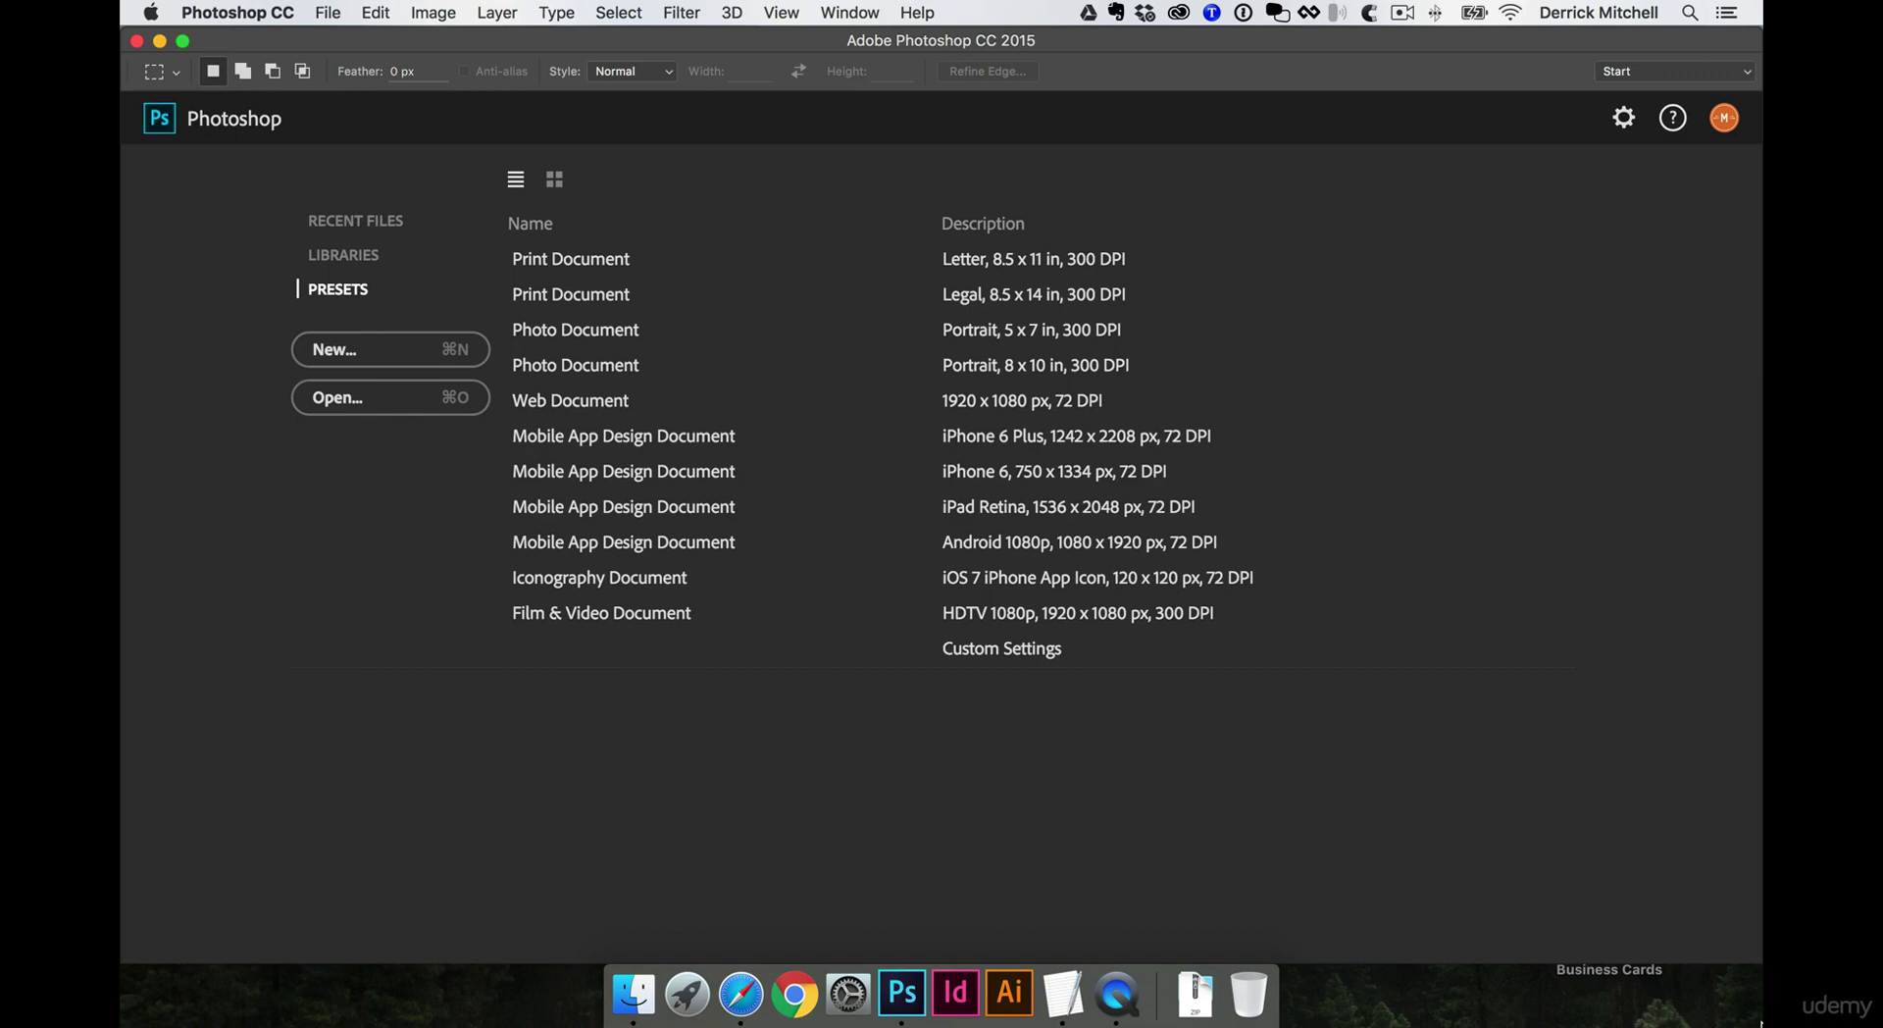
Start a new document and set its document type to U.S. Paper
{"action": "left_click", "coordinate": [432, 359]}
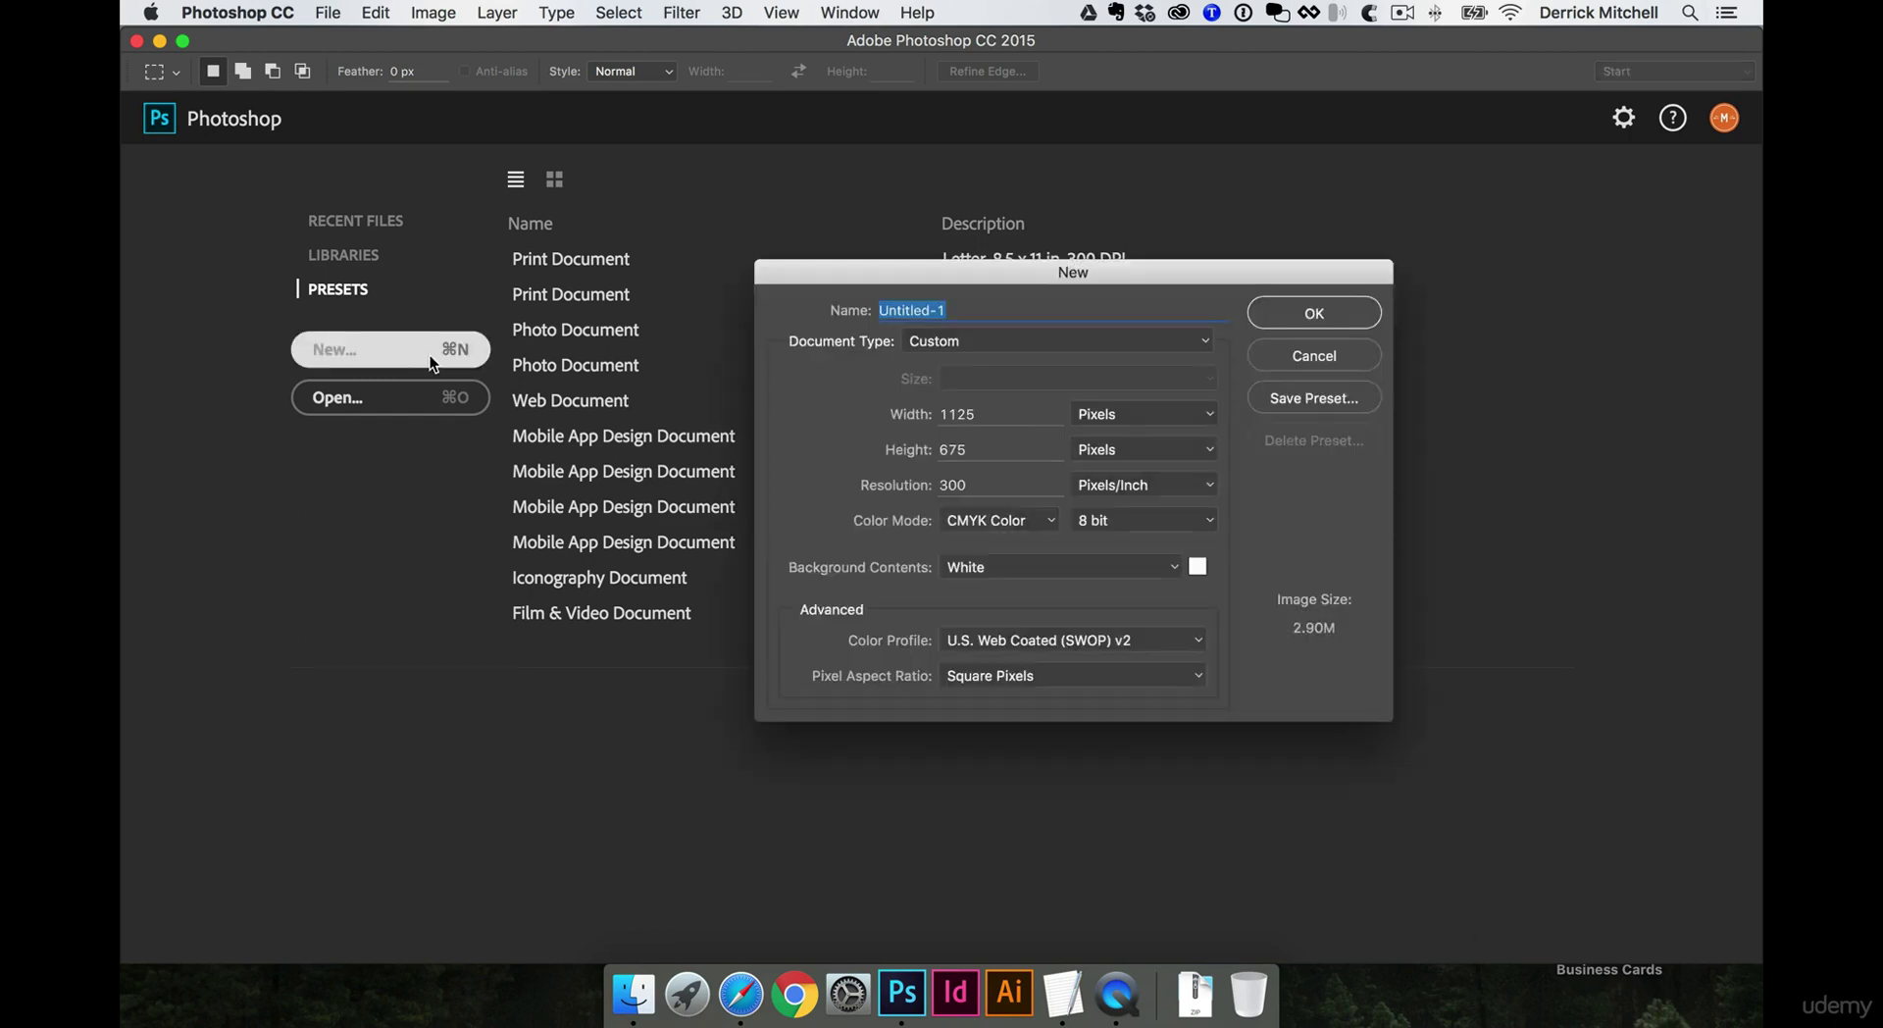
{"action": "left_click_drag", "start_coordinate": [973, 284], "coordinate": [836, 309]}
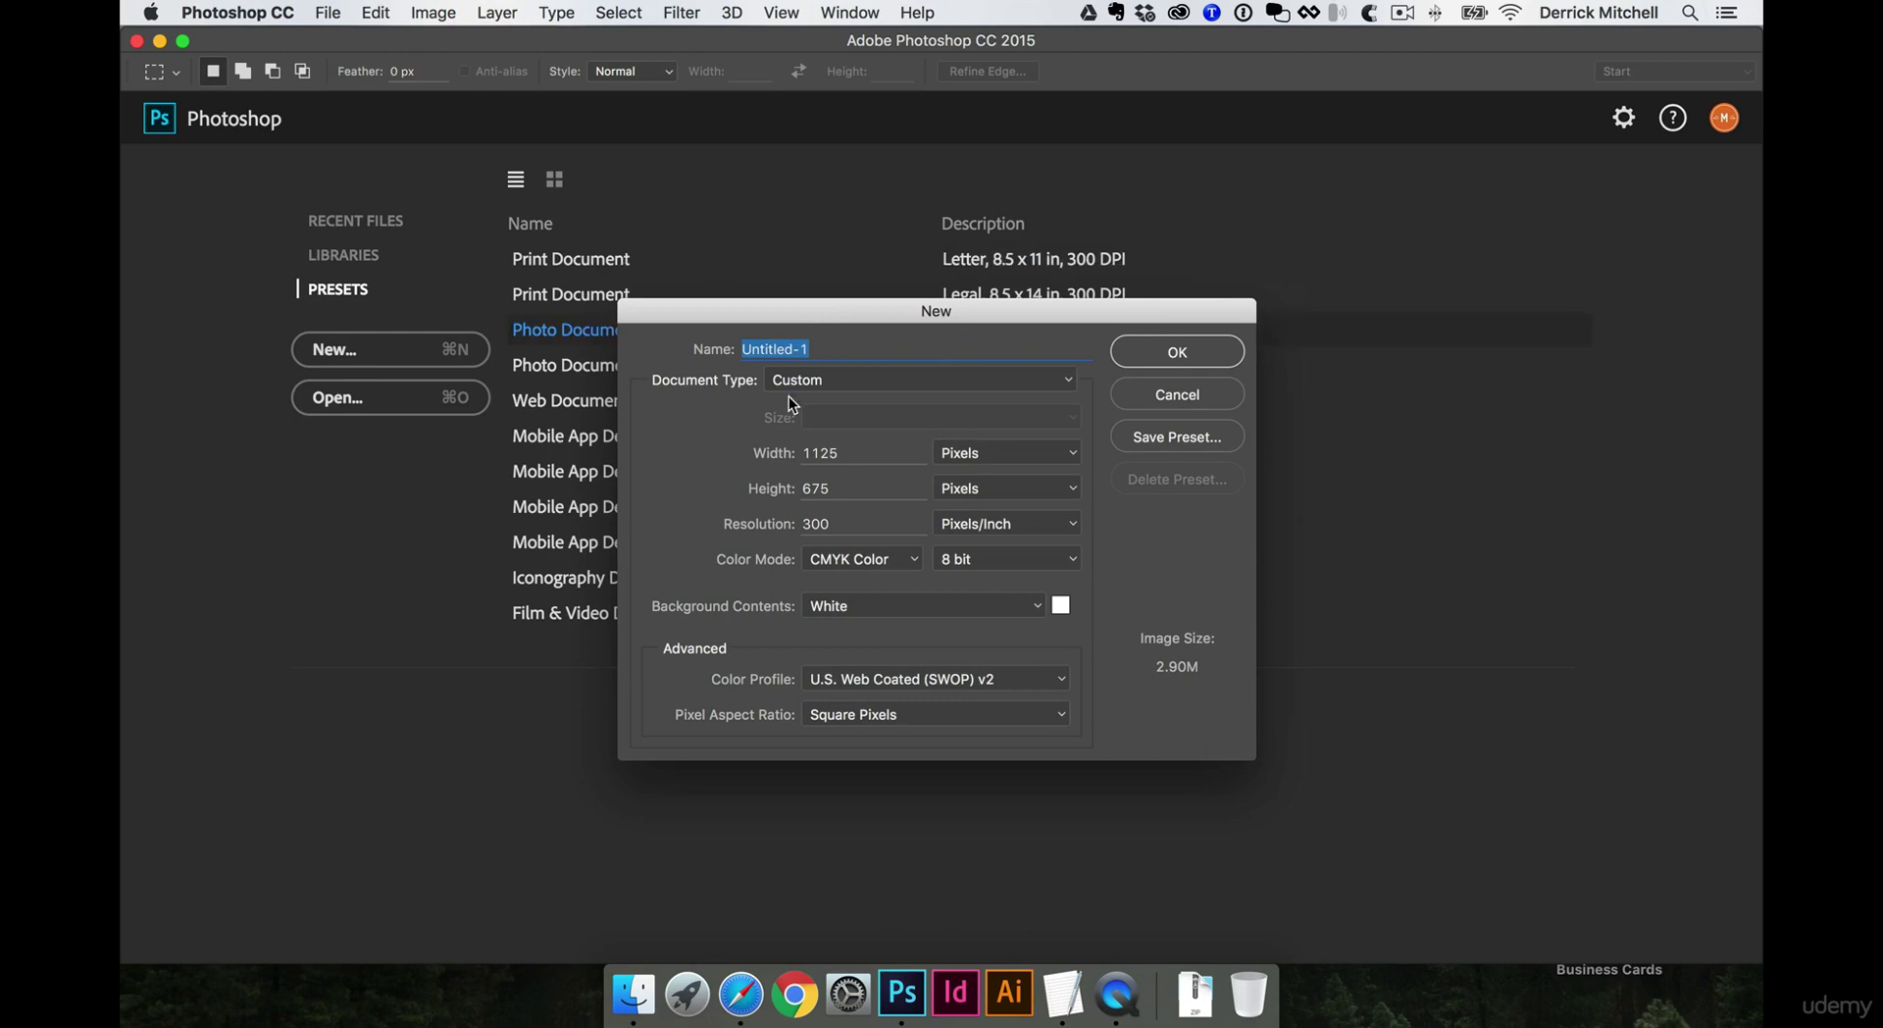
{"action": "left_click", "coordinate": [889, 371]}
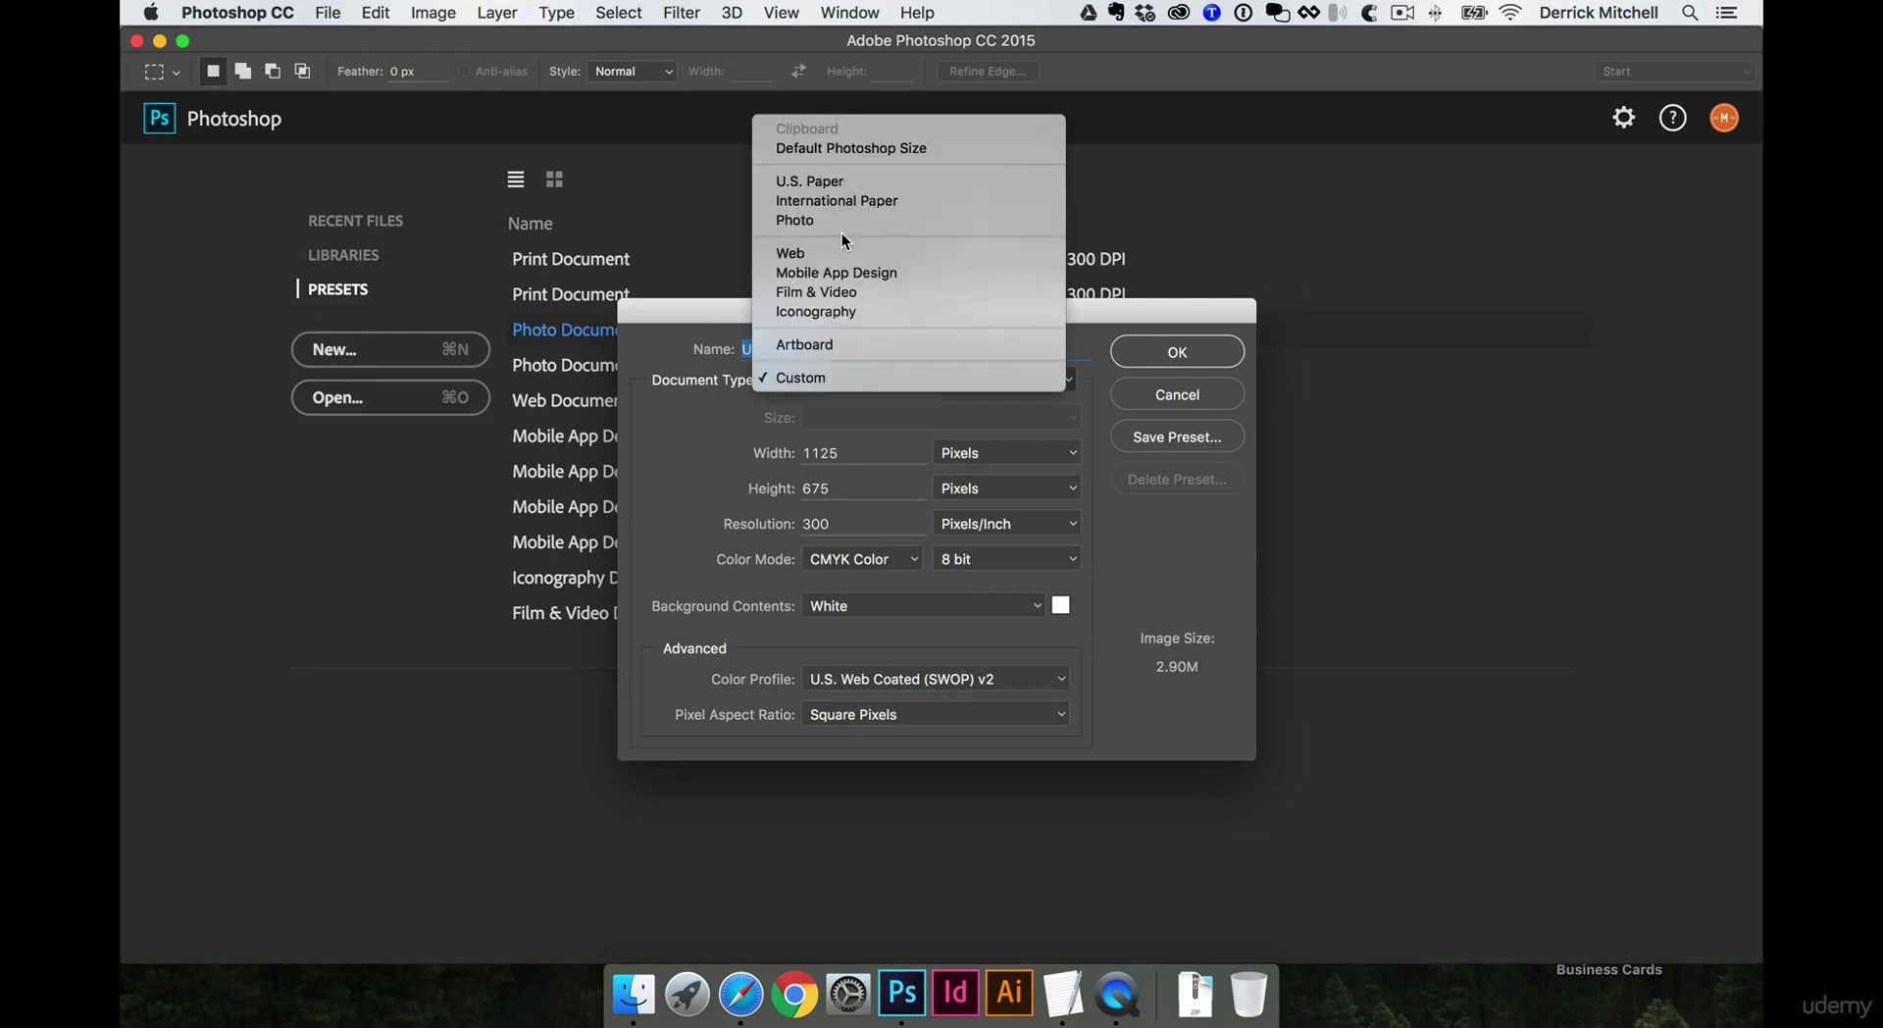
{"action": "left_click", "coordinate": [833, 176]}
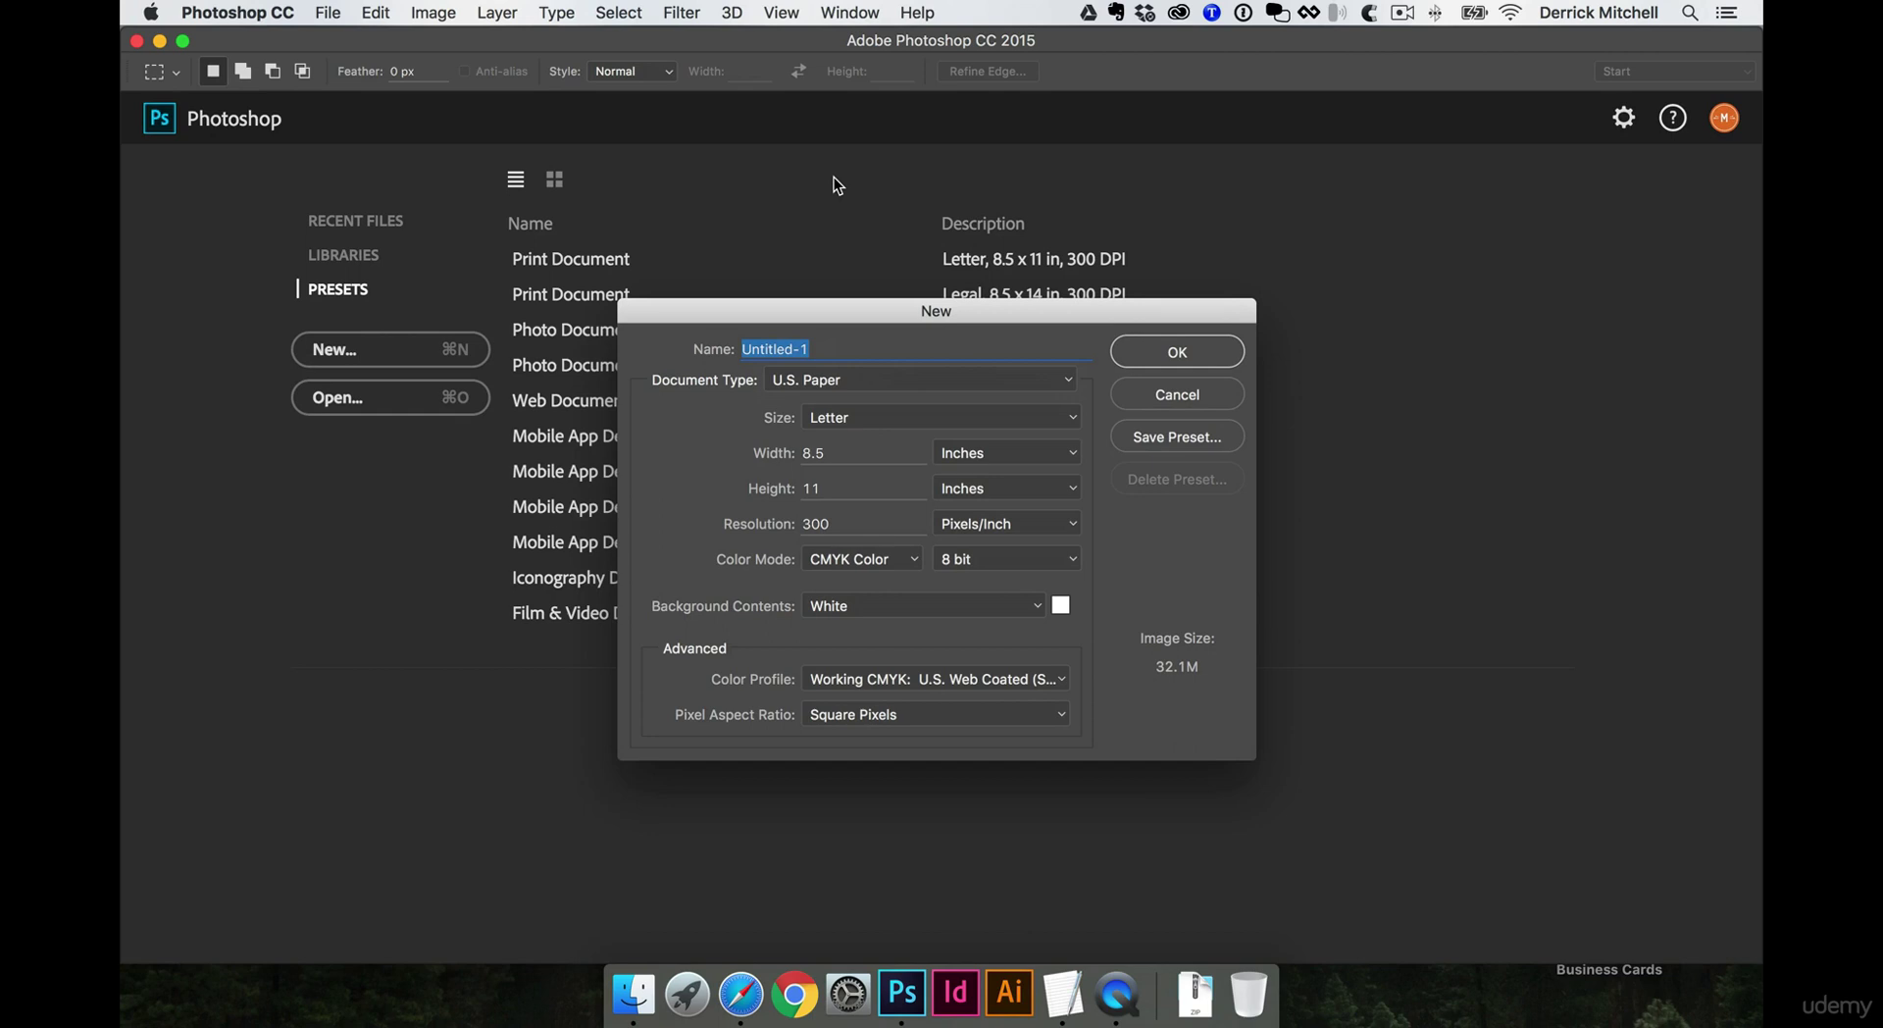
Set the new document's width to 3.5 inches and its height to 2 inches
{"action": "double_click", "coordinate": [865, 456]}
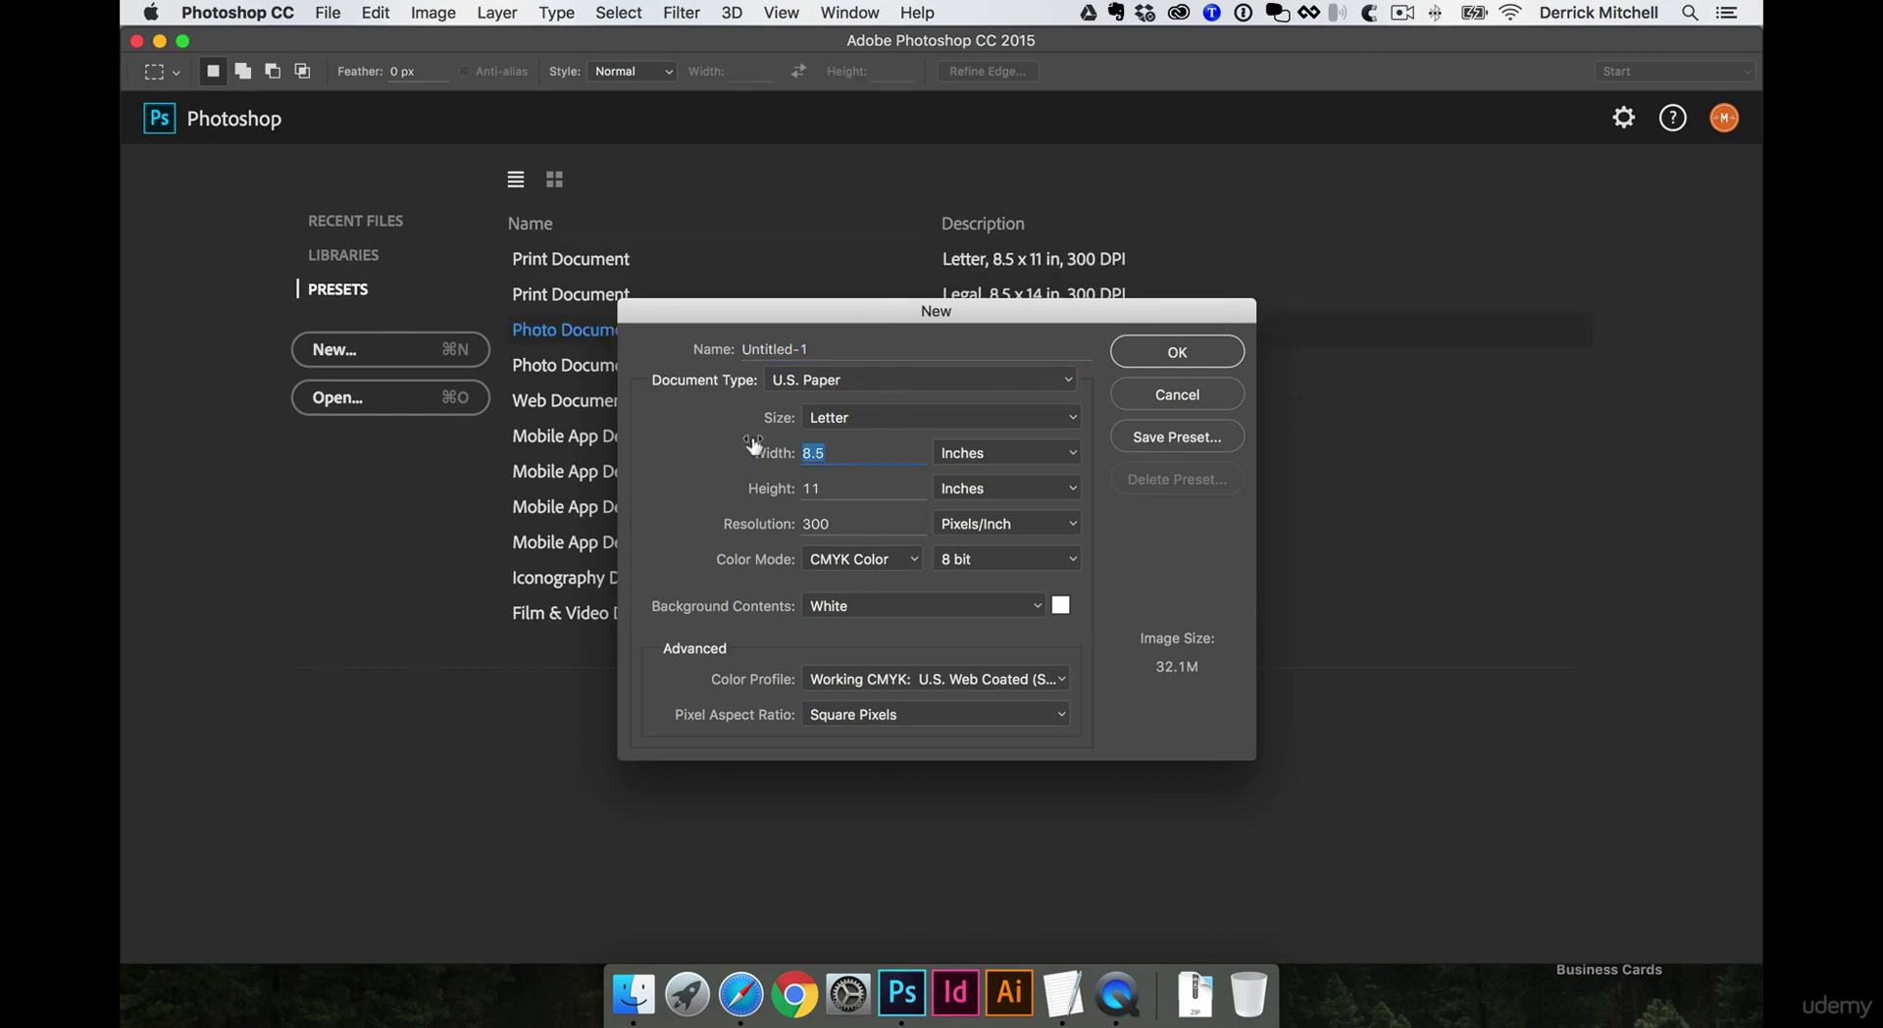
{"action": "type", "text": "3.5"}
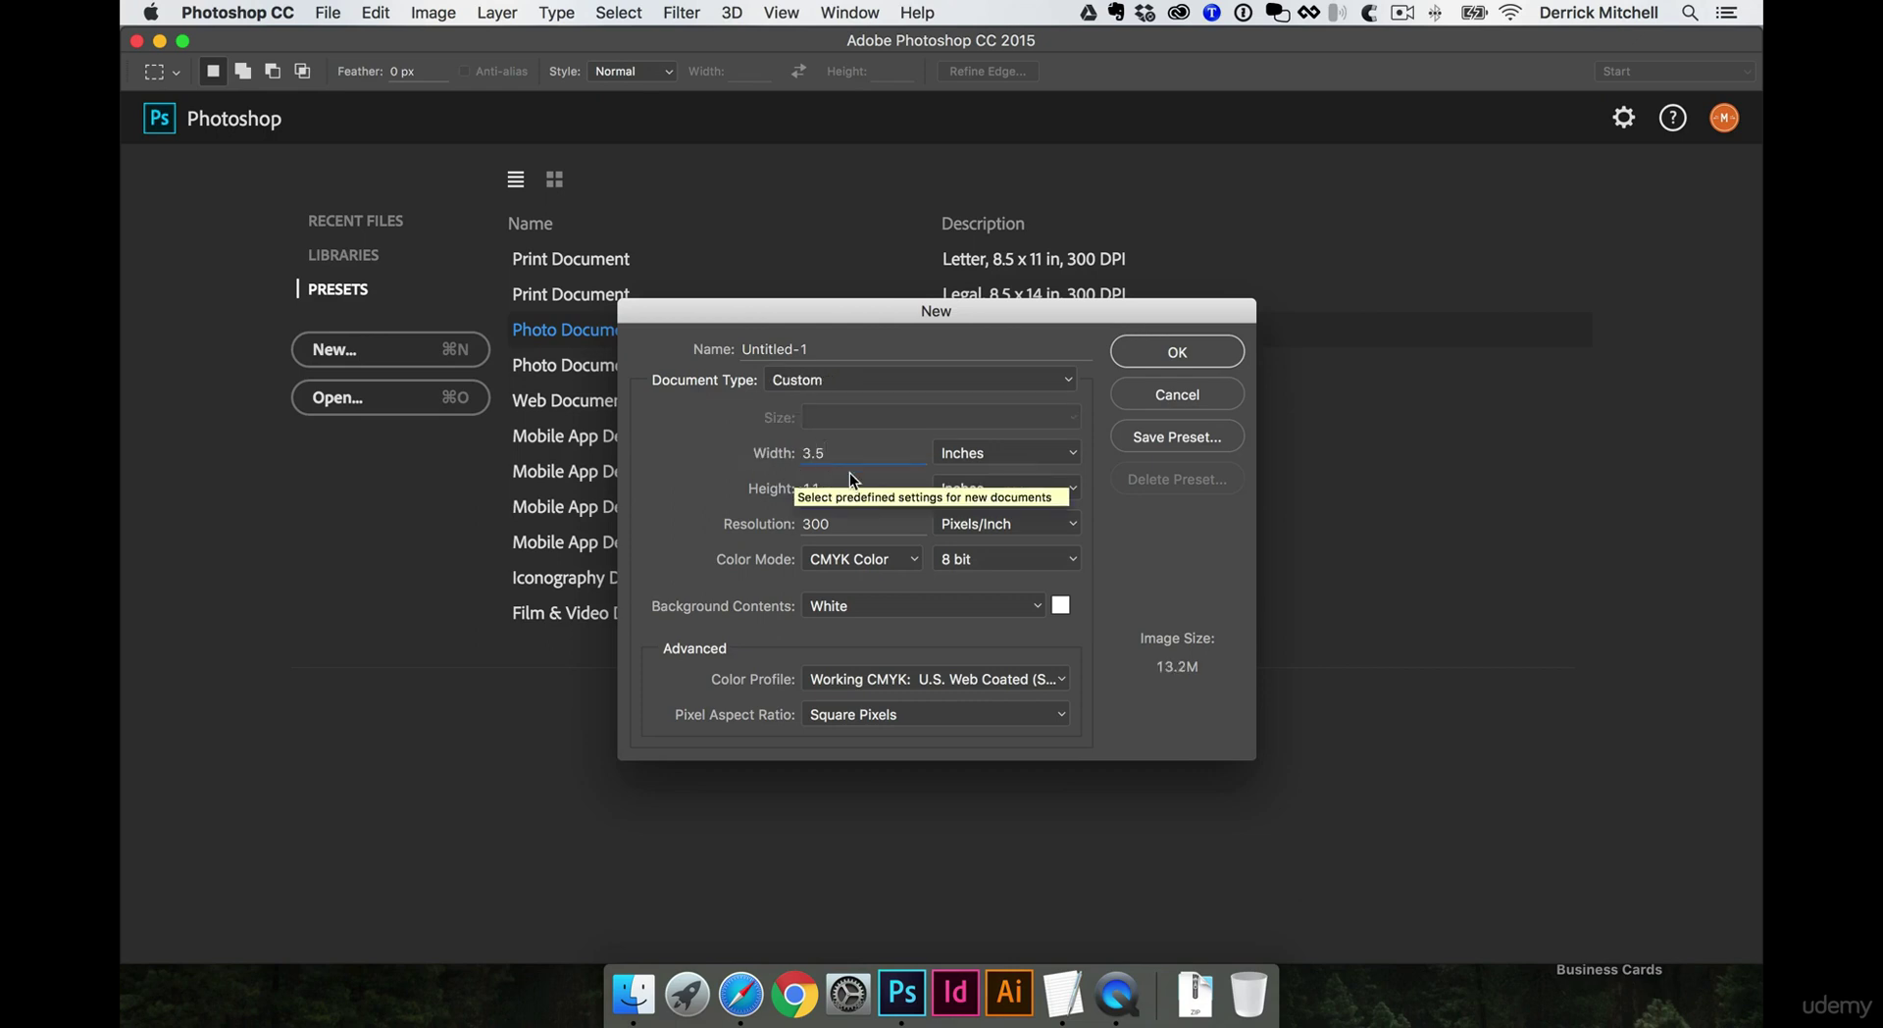
{"action": "double_click", "coordinate": [806, 485]}
{"action": "type", "text": "2"}
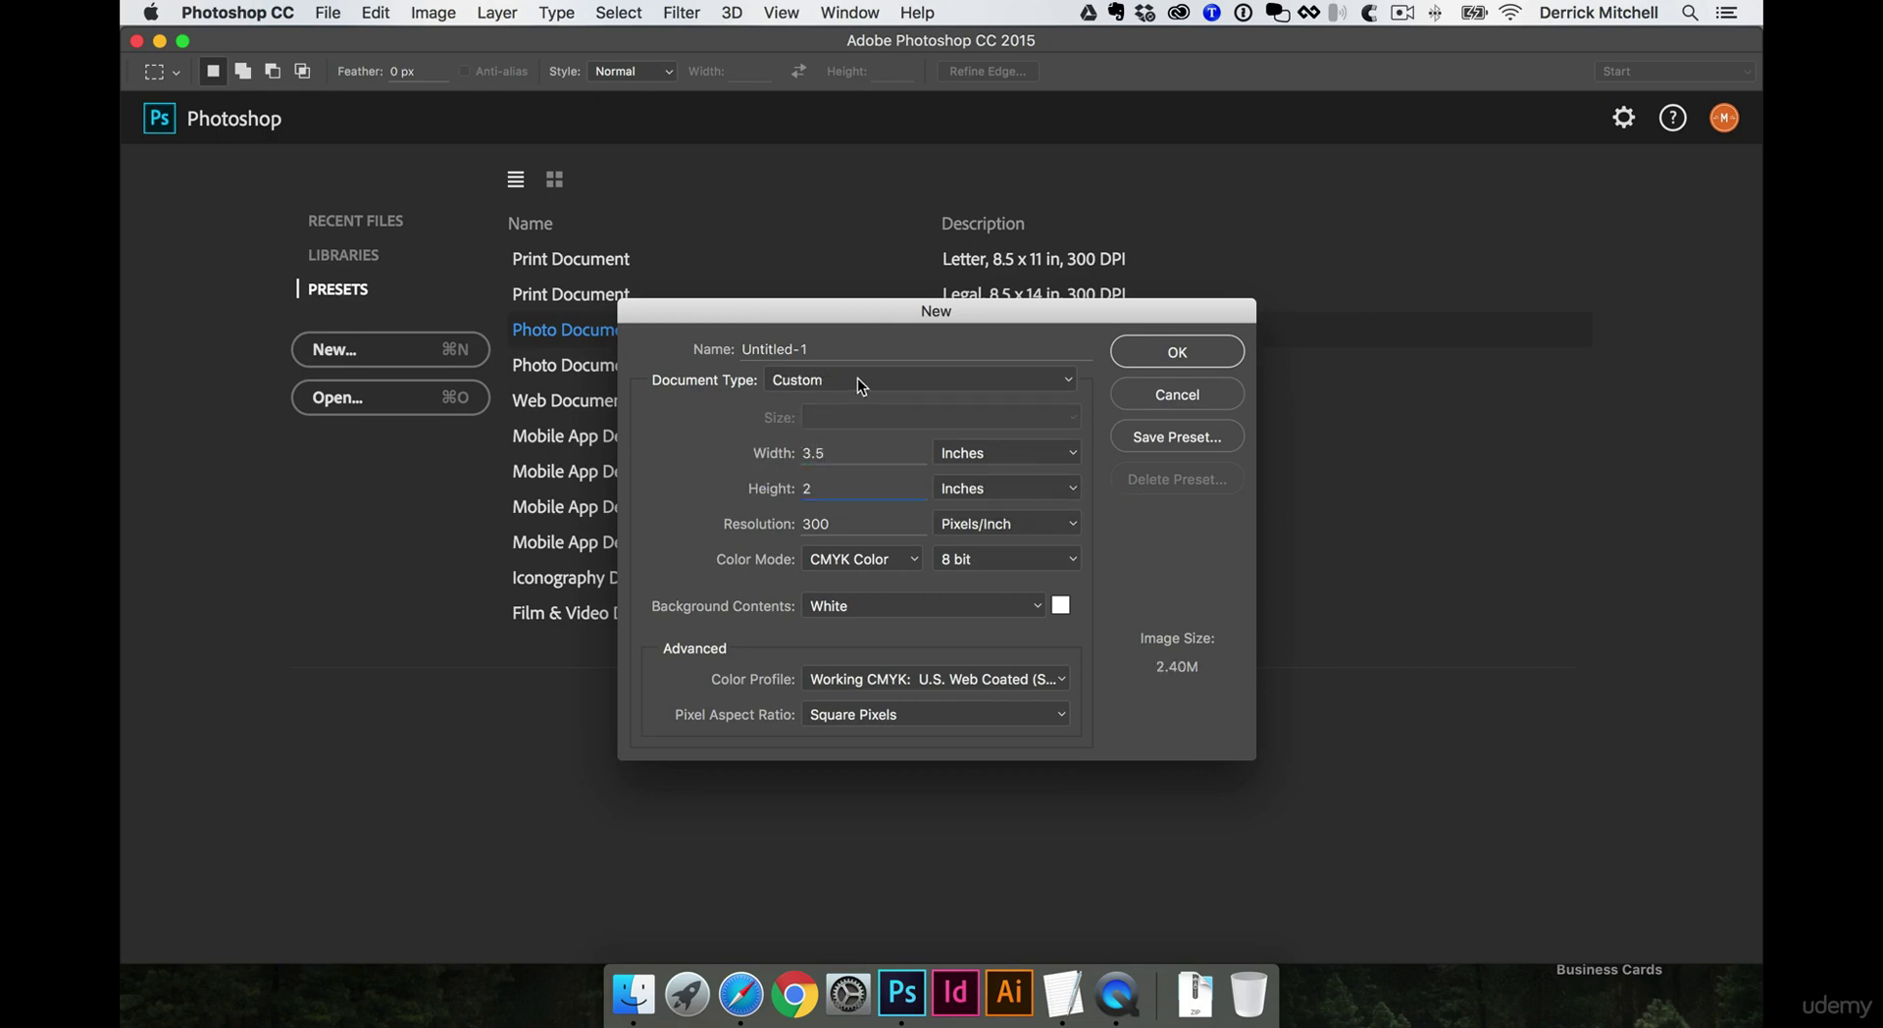
{"action": "left_click", "coordinate": [857, 379]}
{"action": "left_click", "coordinate": [697, 304]}
{"action": "left_click_drag", "start_coordinate": [698, 304], "coordinate": [673, 268]}
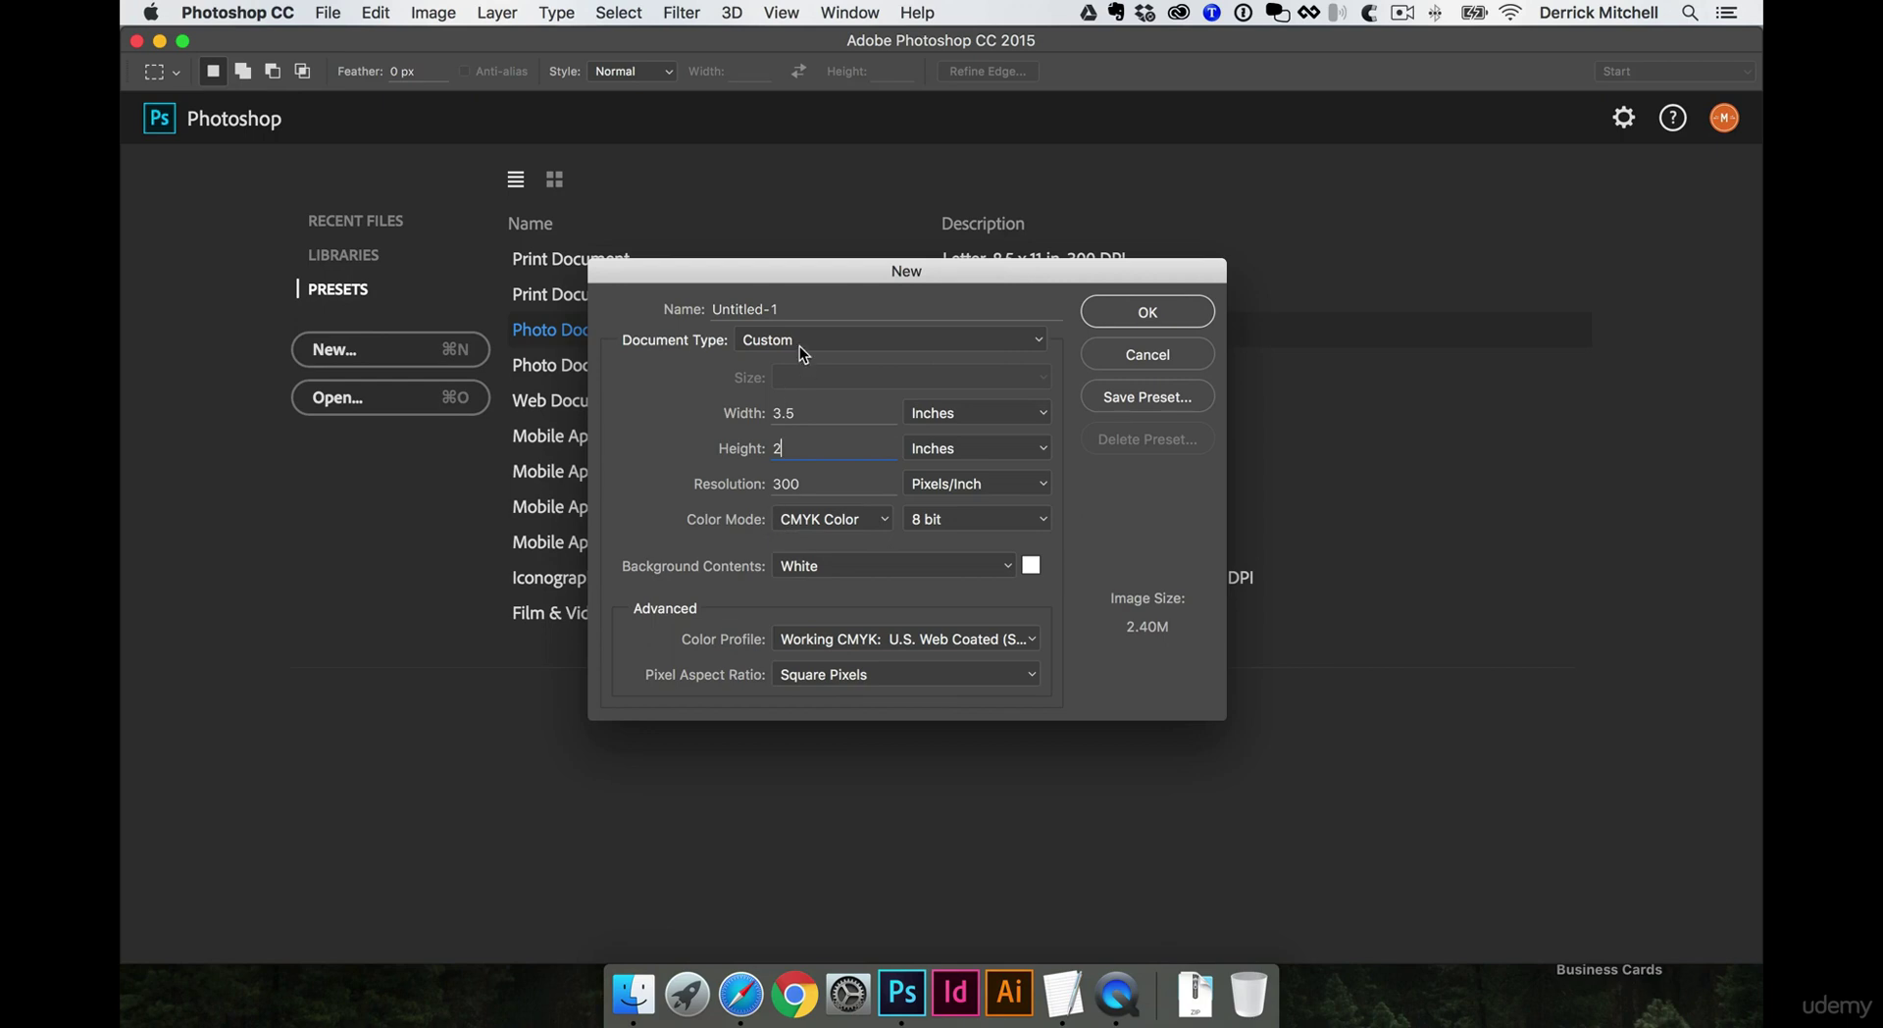
Set the width to 3.75 inches and the height to 2.25 inches, and create the document
{"action": "left_click", "coordinate": [811, 411]}
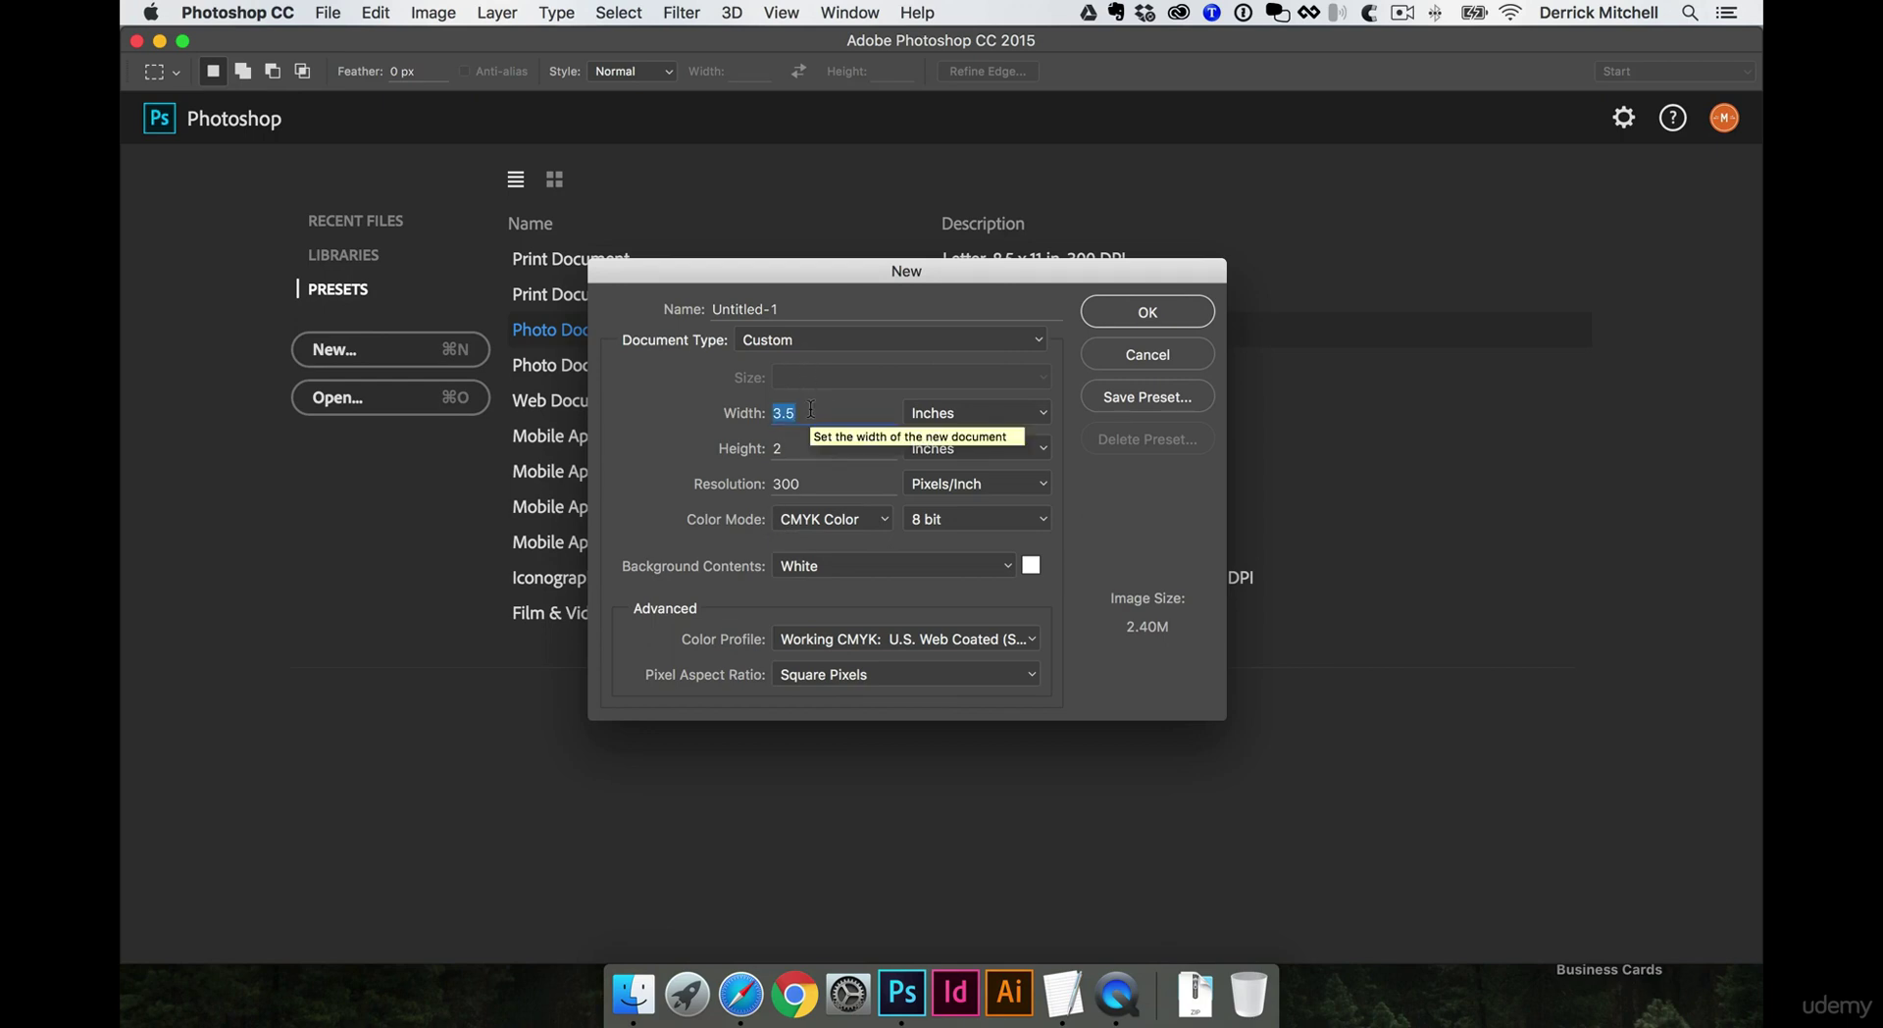
{"action": "key", "text": "Right"}
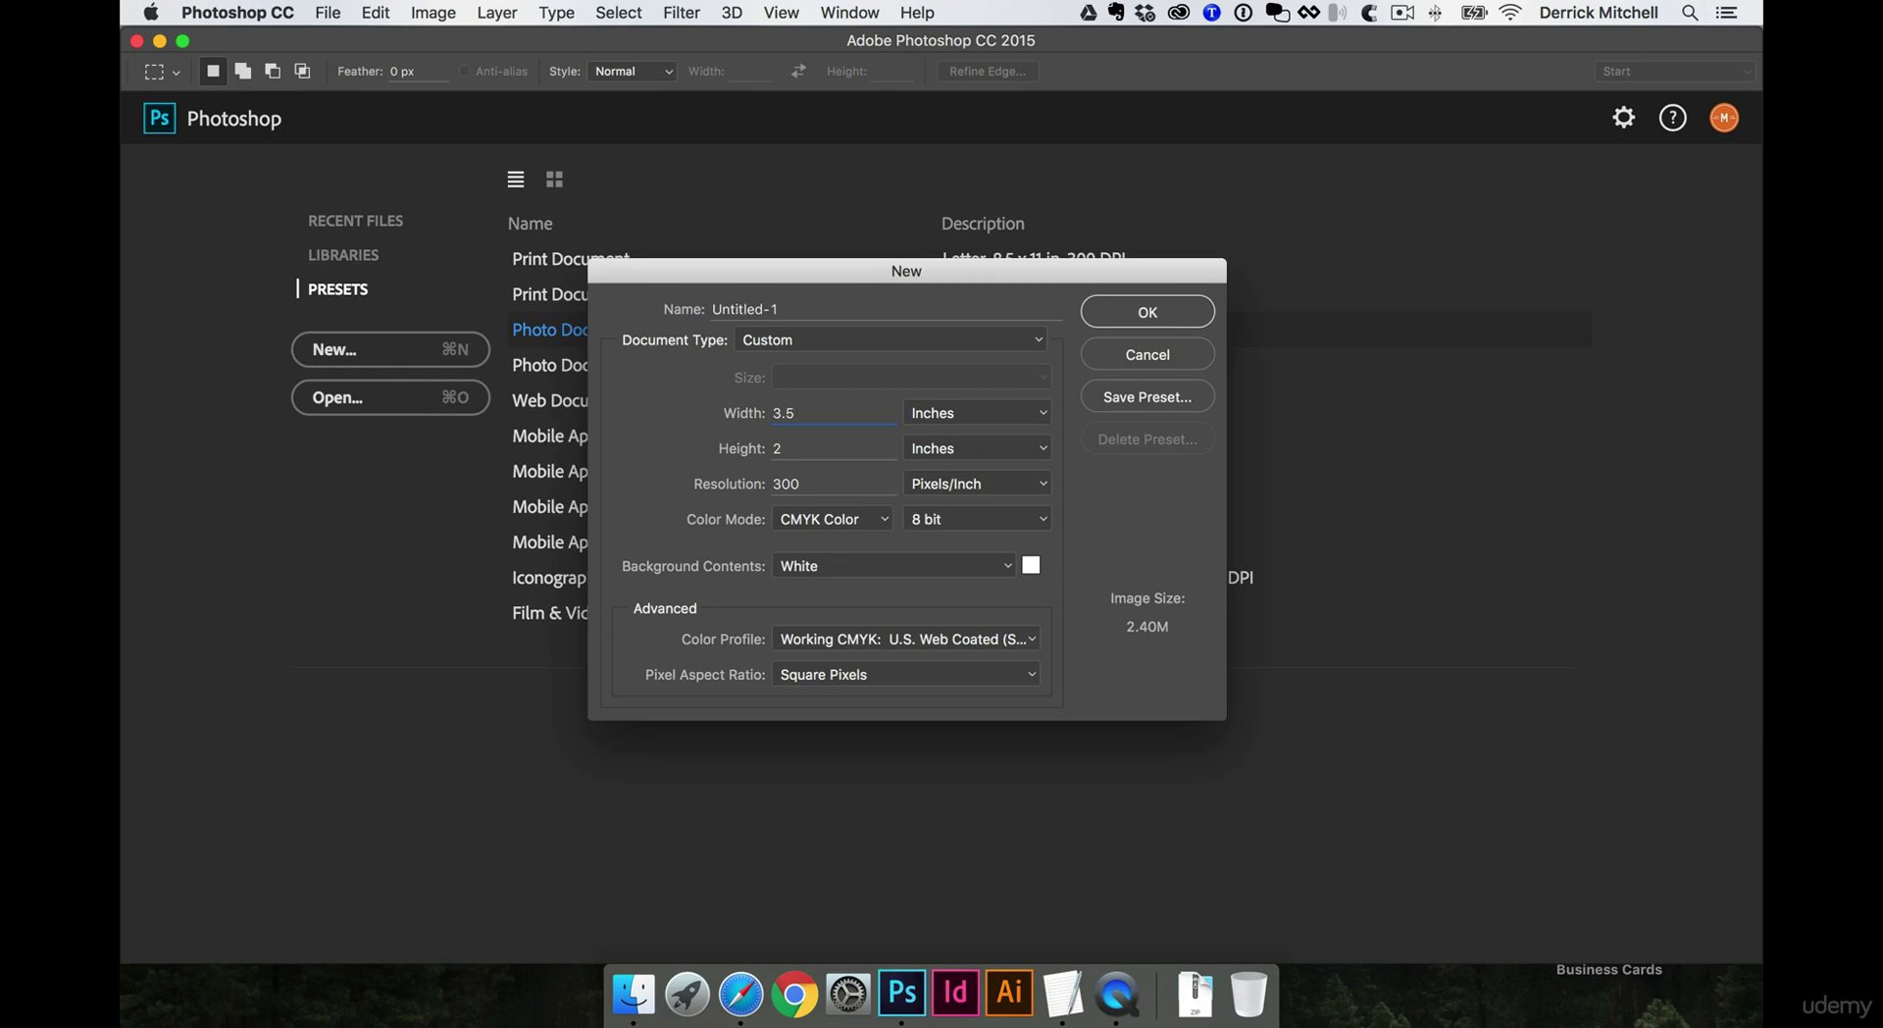
{"action": "key", "text": "BackSpace"}
{"action": "type", "text": "75"}
{"action": "left_click", "coordinate": [798, 441]}
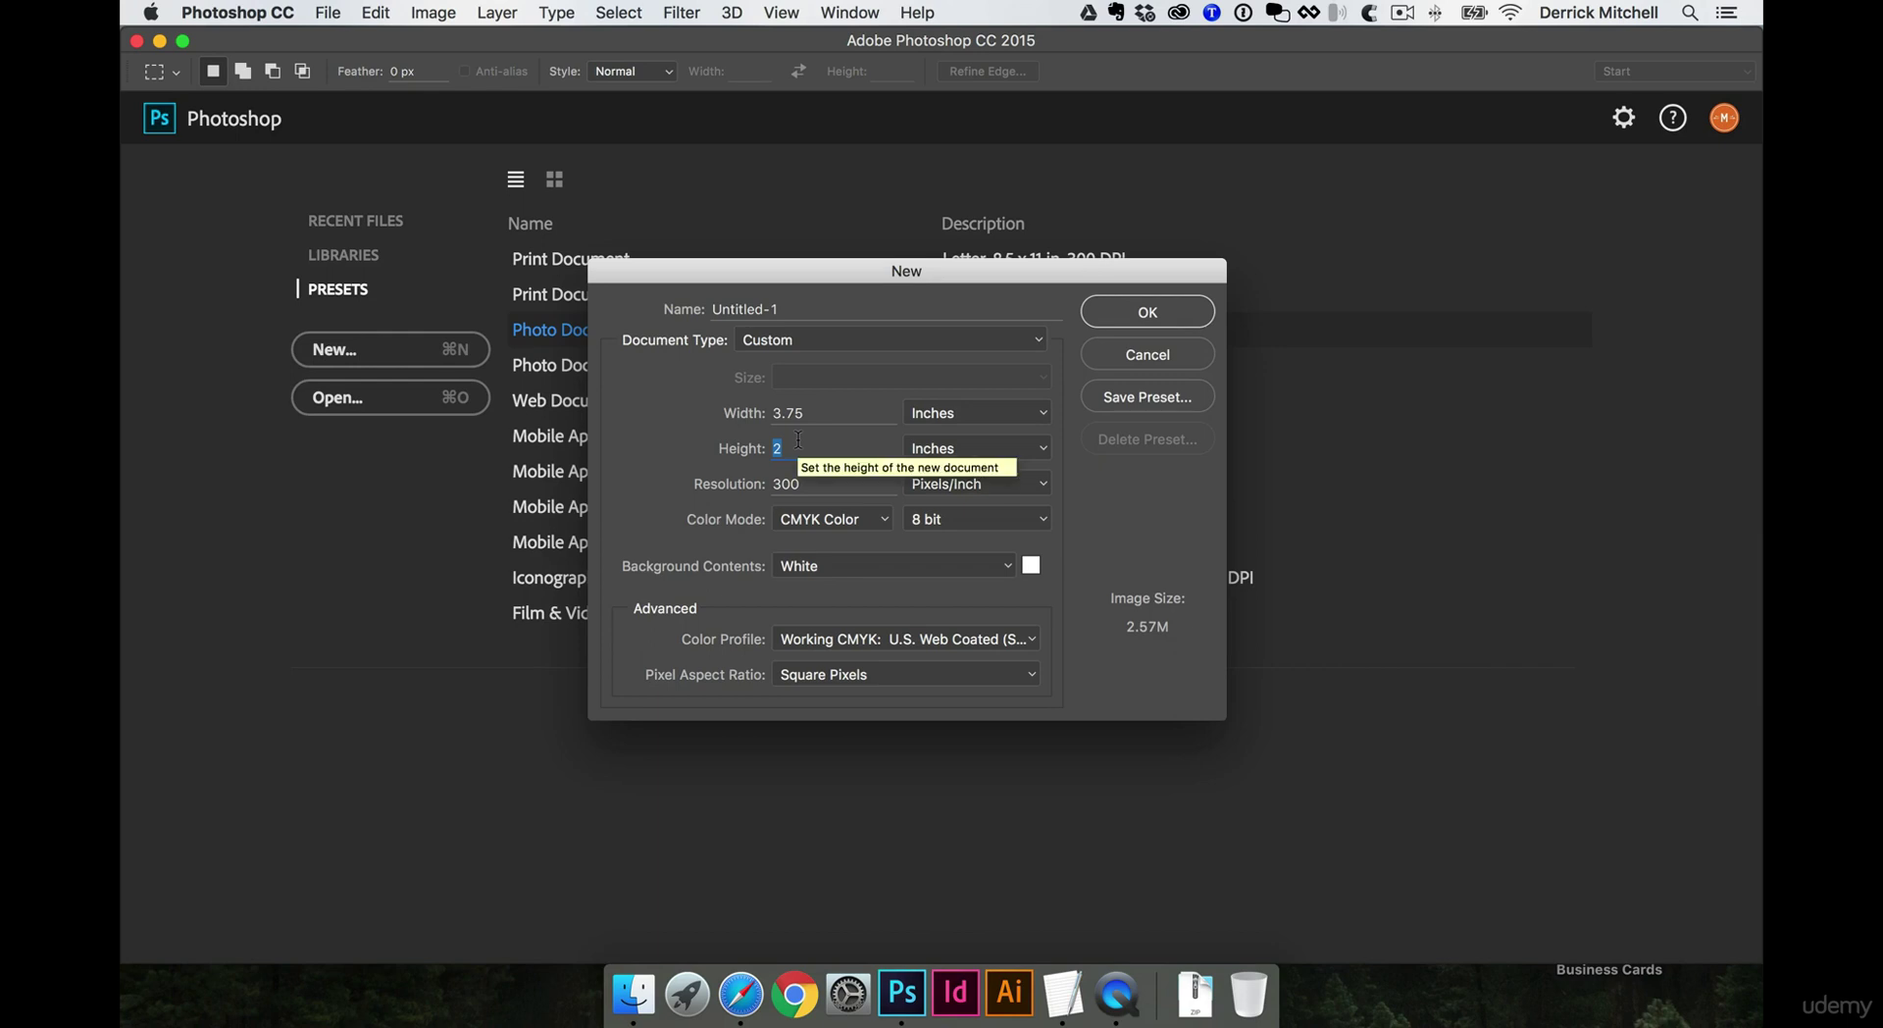
{"action": "type", "text": "2.25"}
{"action": "left_click", "coordinate": [811, 408]}
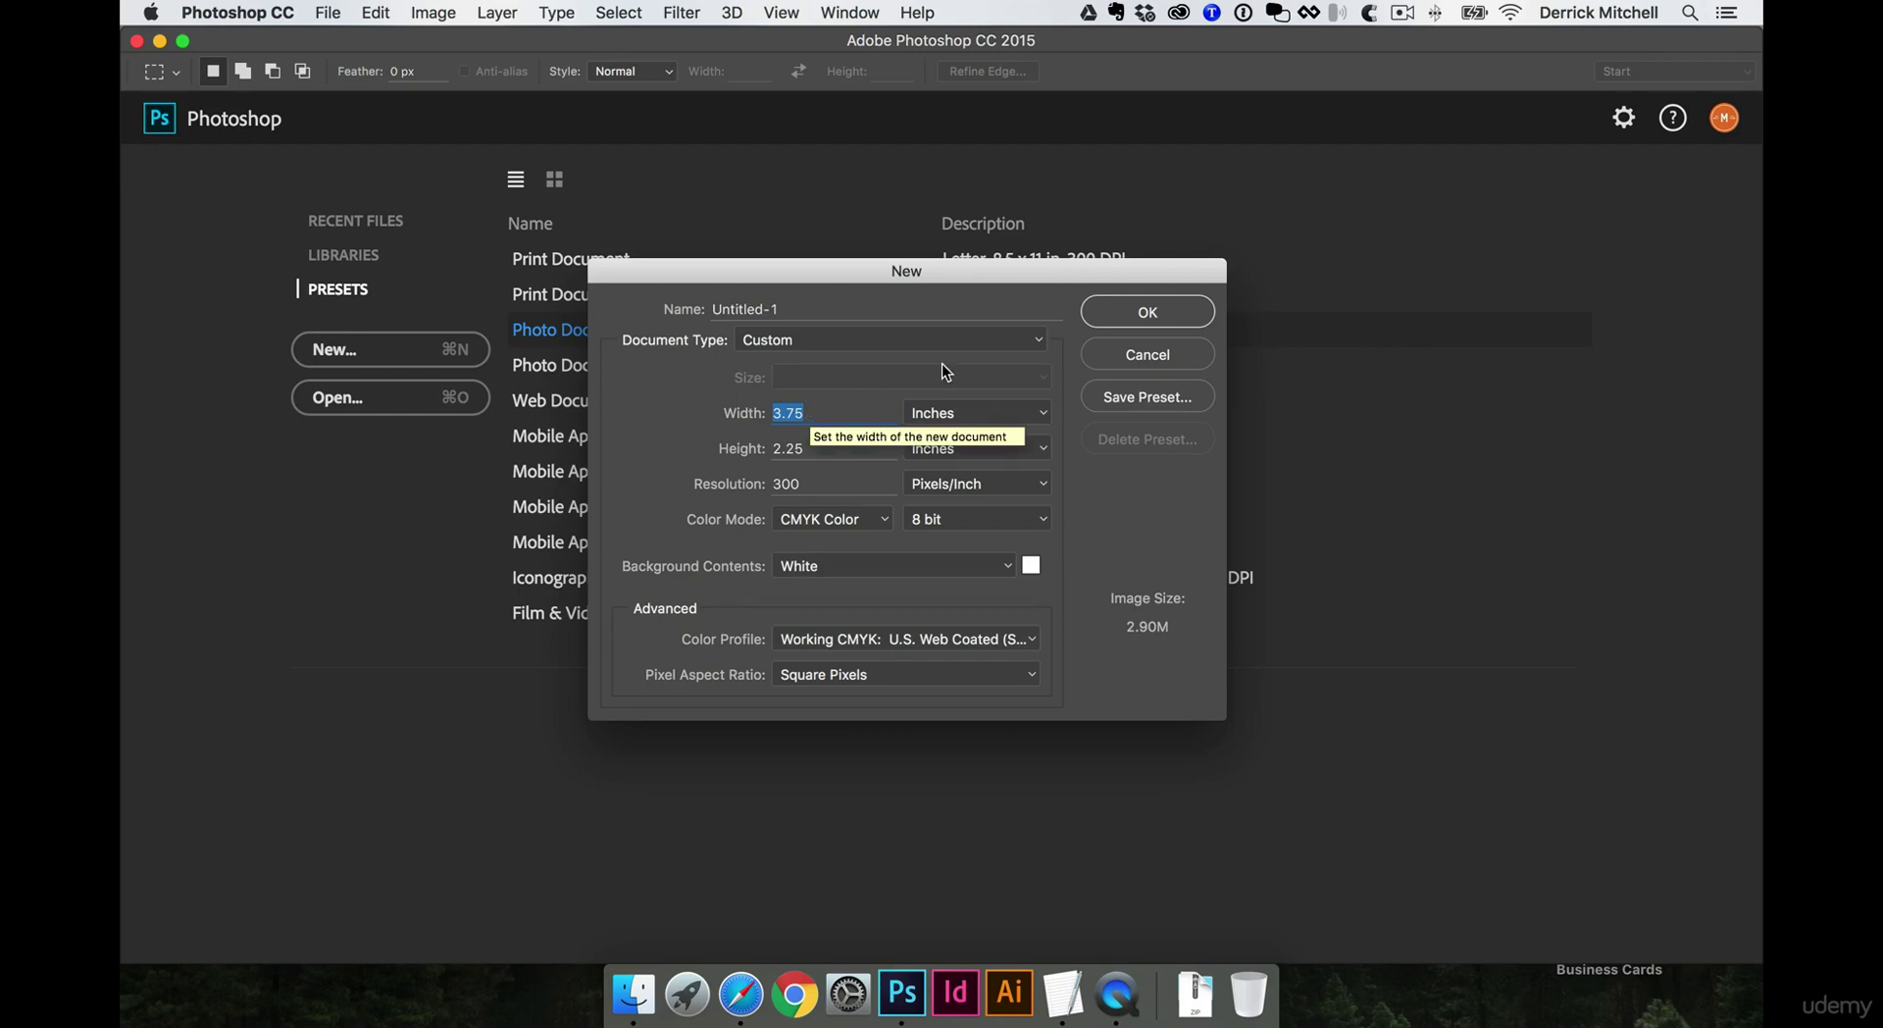
{"action": "left_click", "coordinate": [1147, 312]}
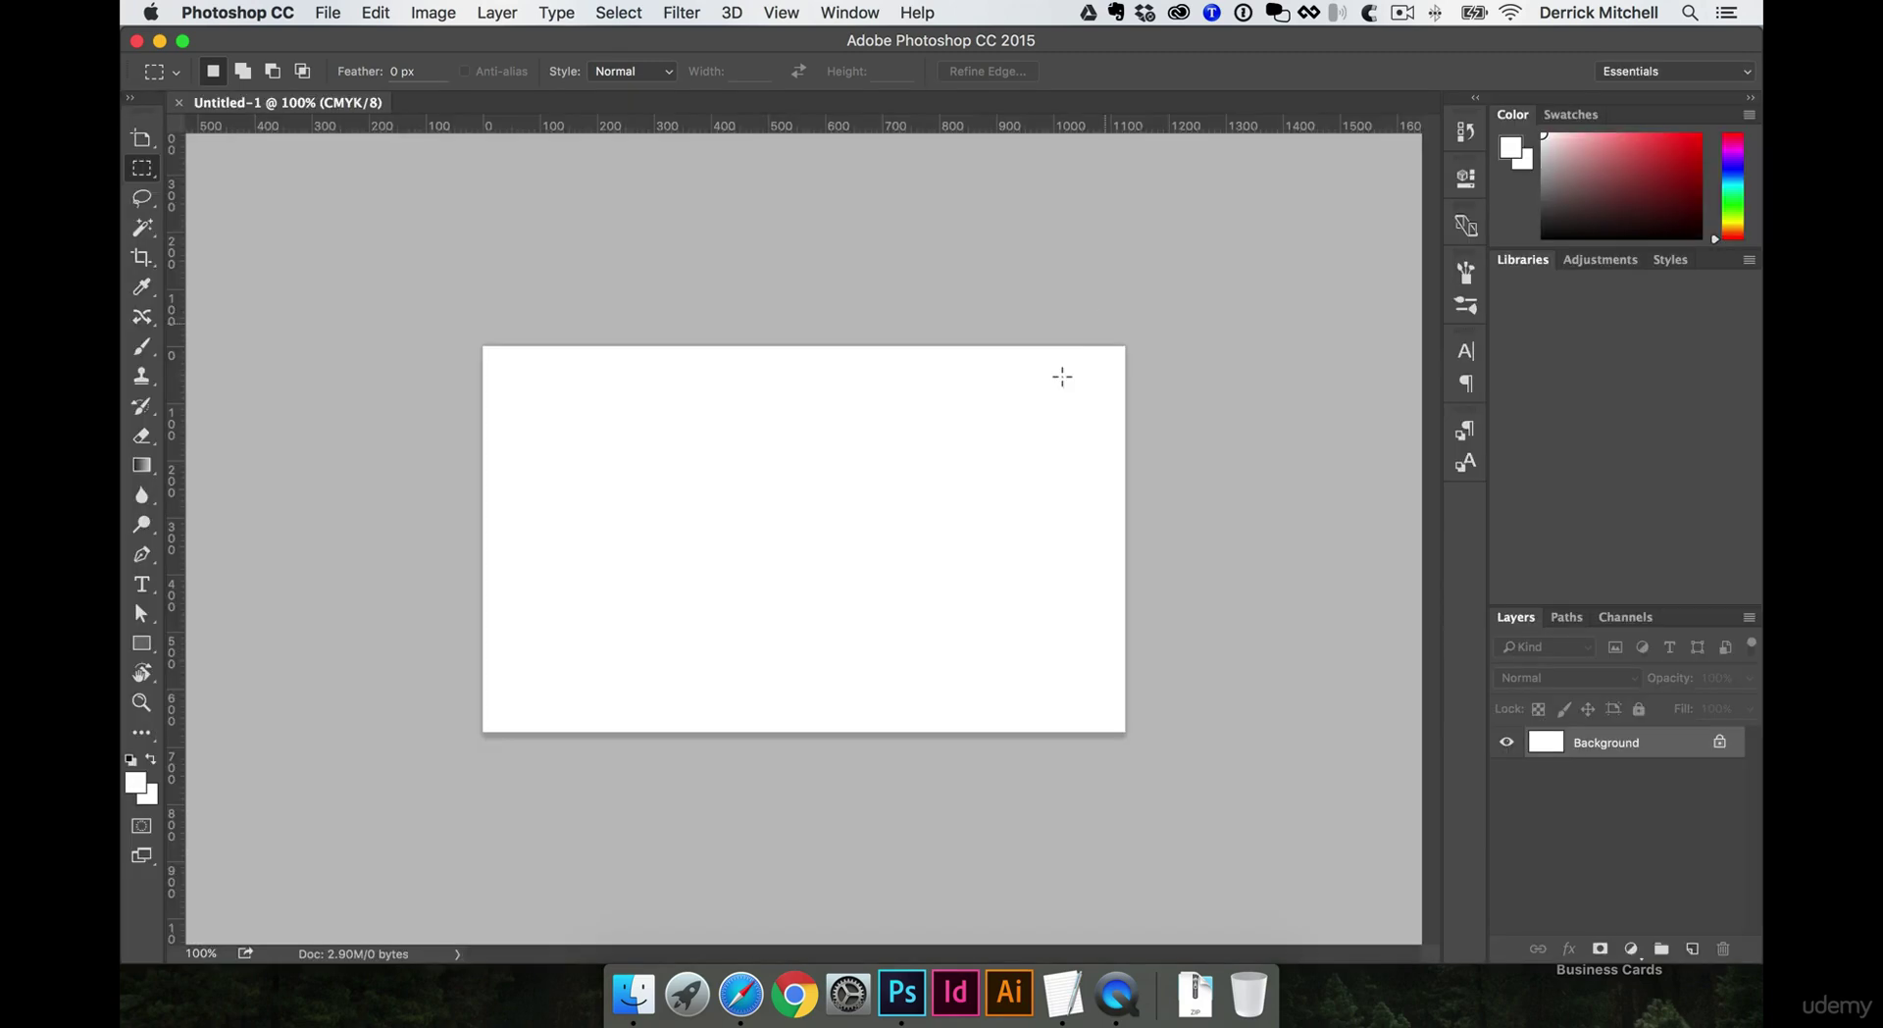
Draw a blue rectangle shape about 480 by 404 px in the upper-left part of the canvas
{"action": "key", "text": "v"}
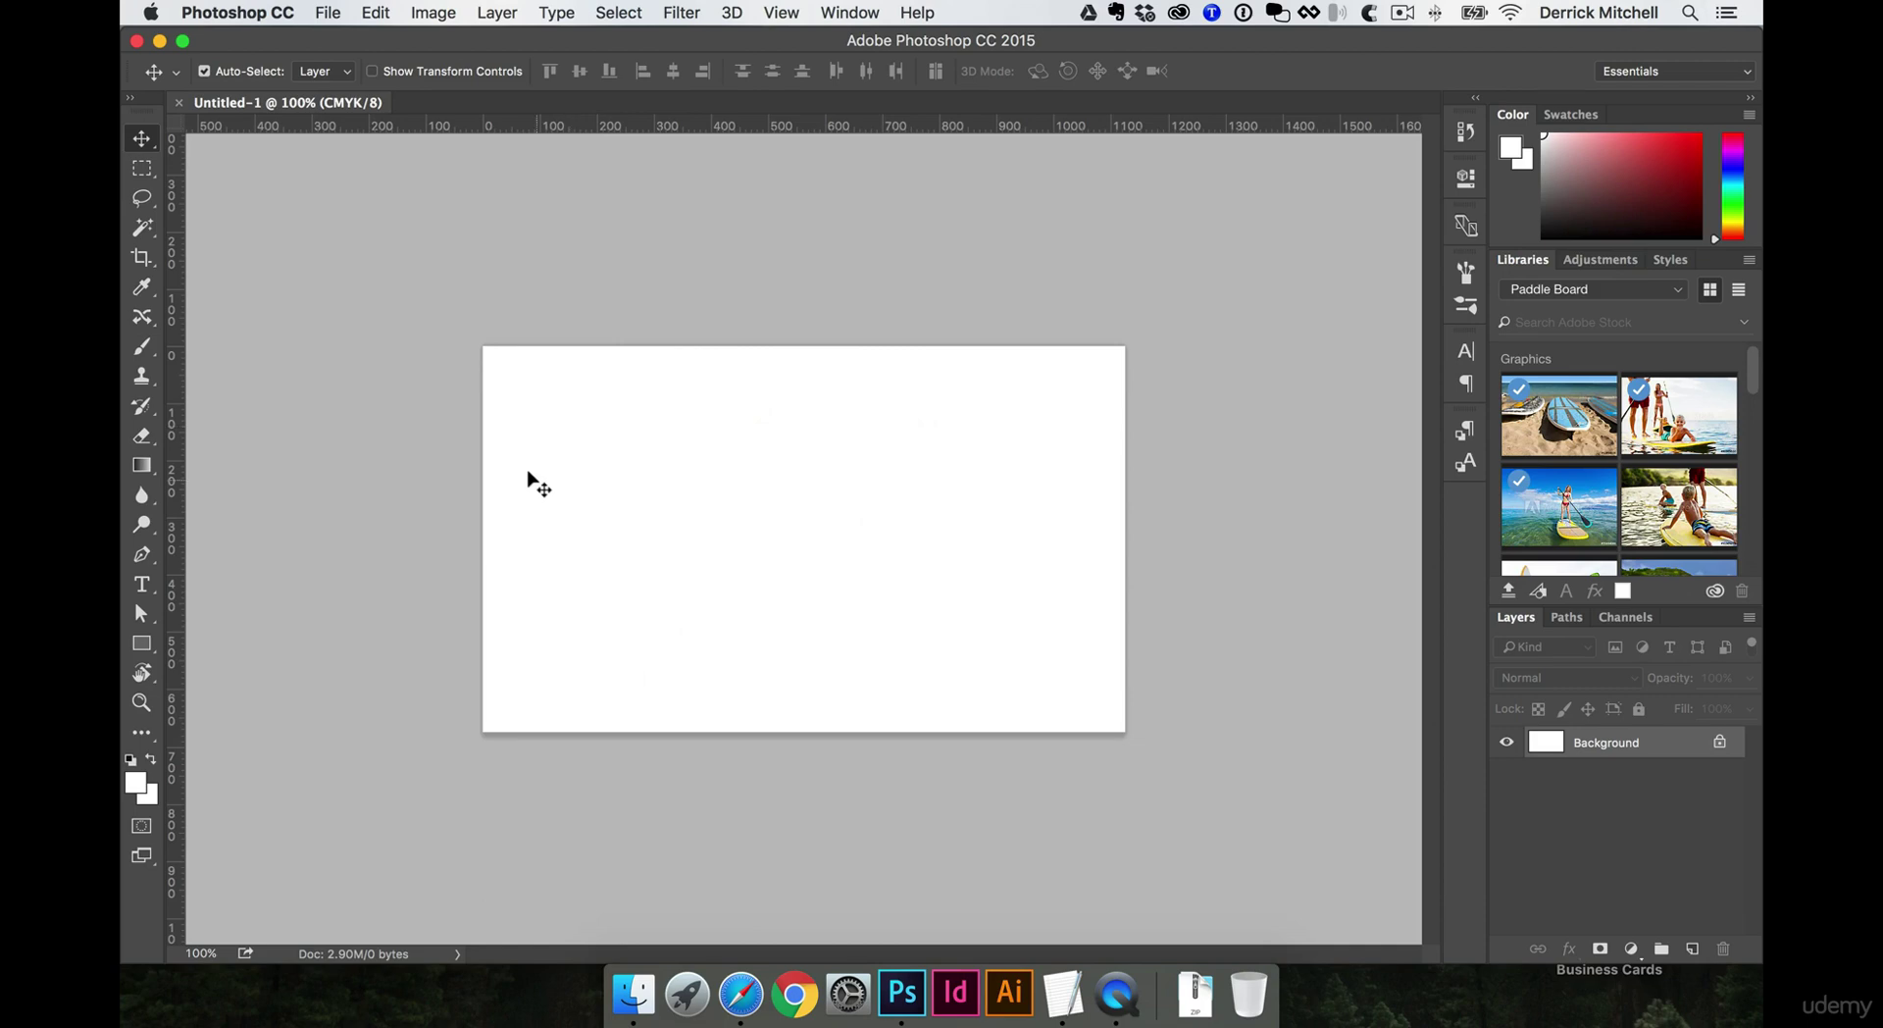
{"action": "key", "text": "u"}
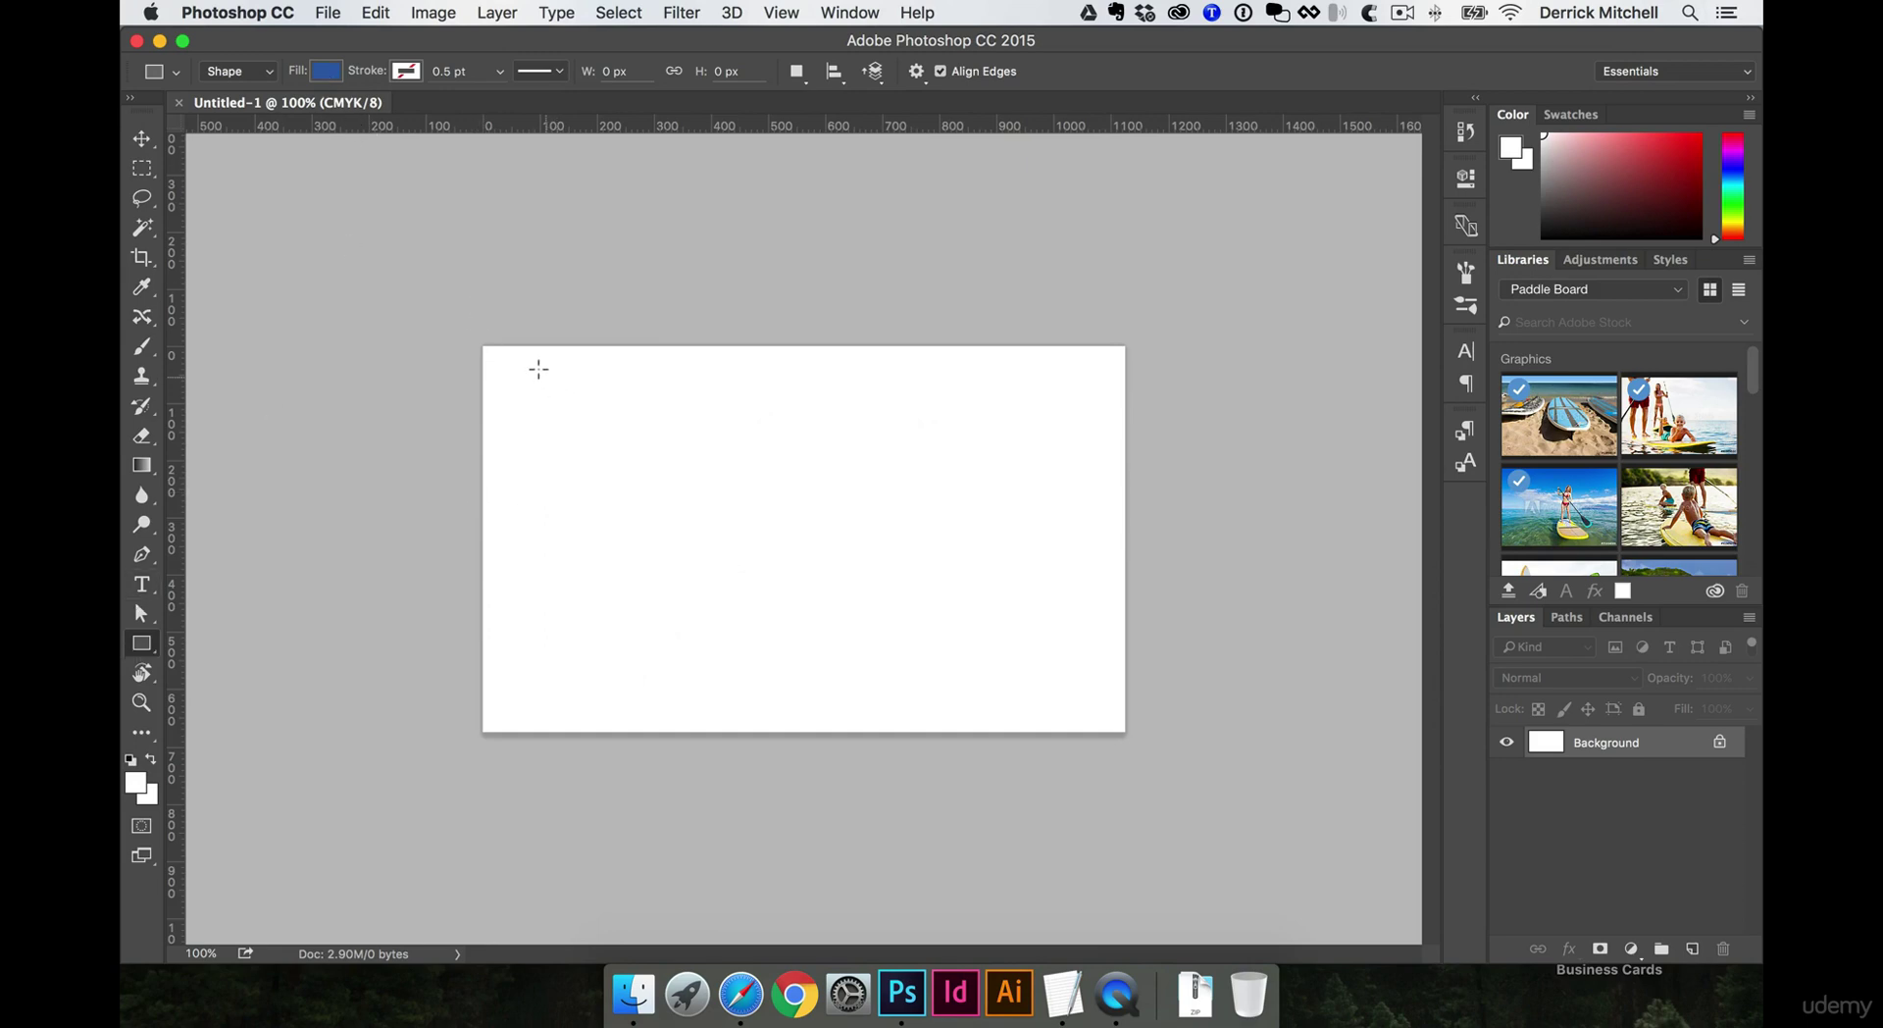
{"action": "left_click_drag", "start_coordinate": [527, 384], "coordinate": [800, 615]}
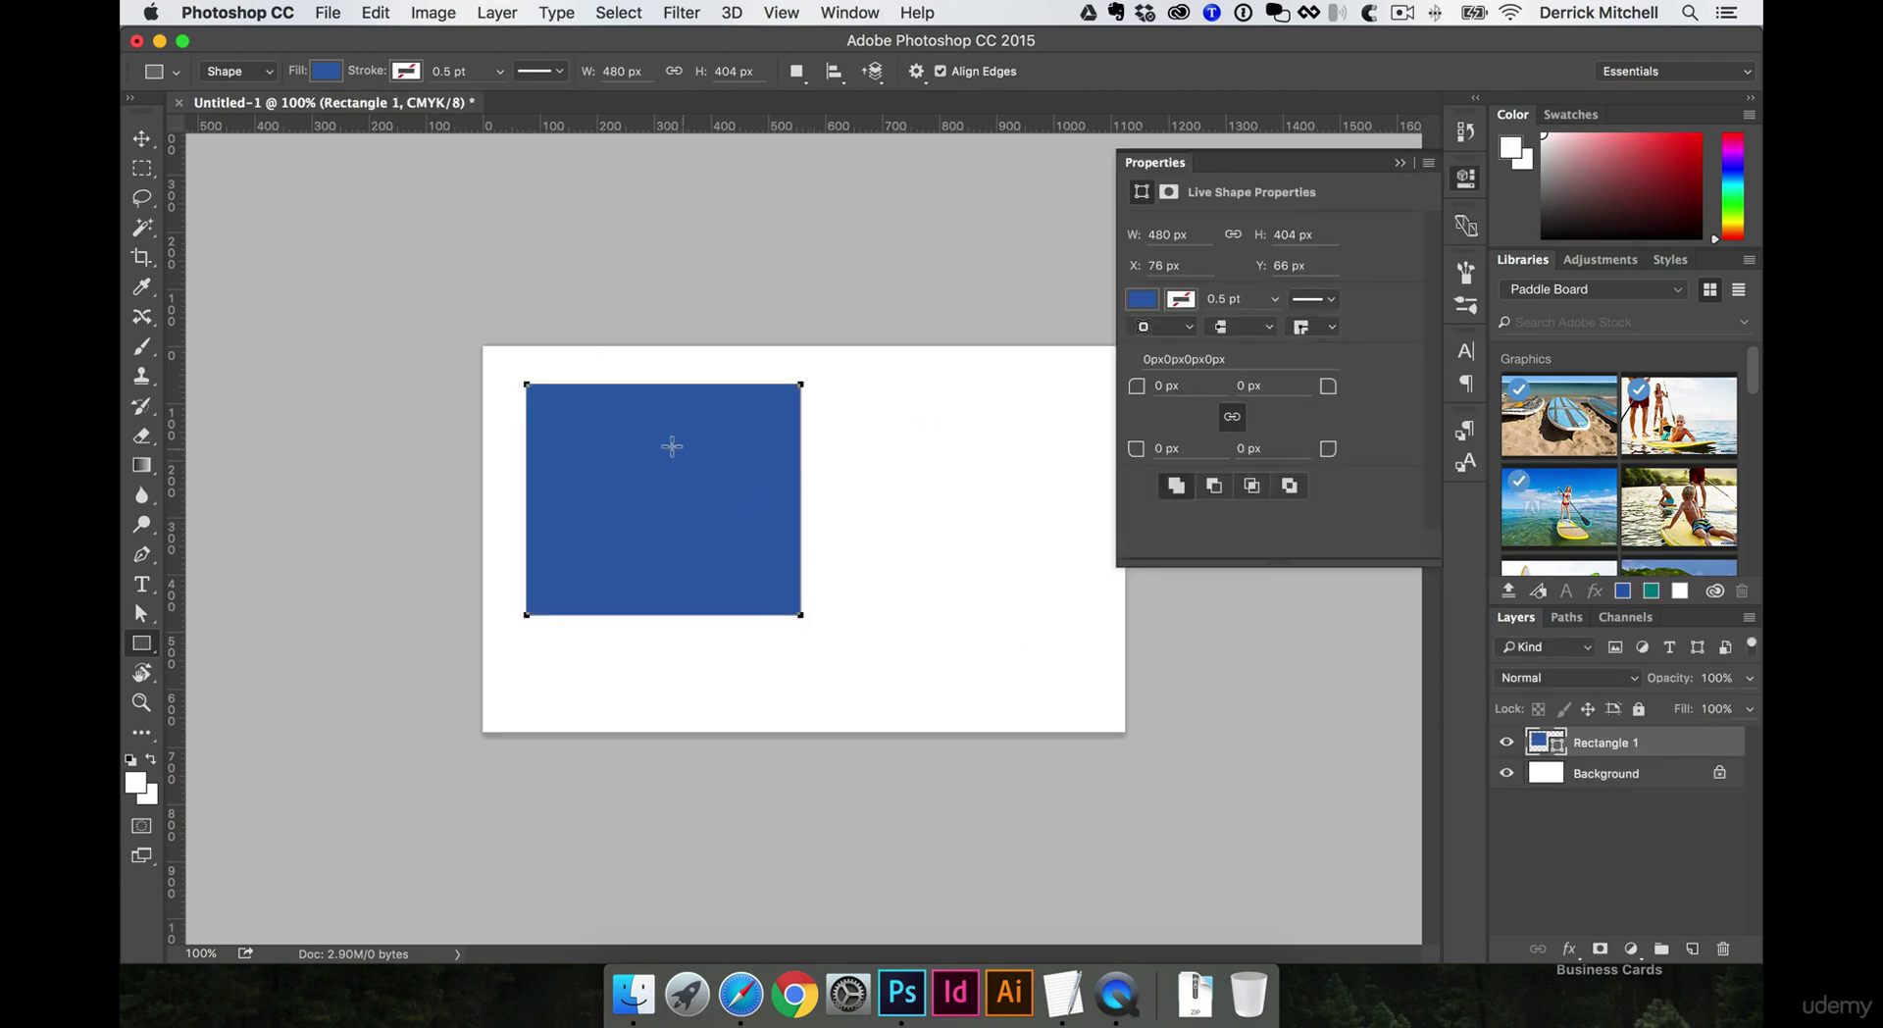
Transform the blue rectangle to 3.5 in wide and 2 in high
{"action": "key", "text": "super+t"}
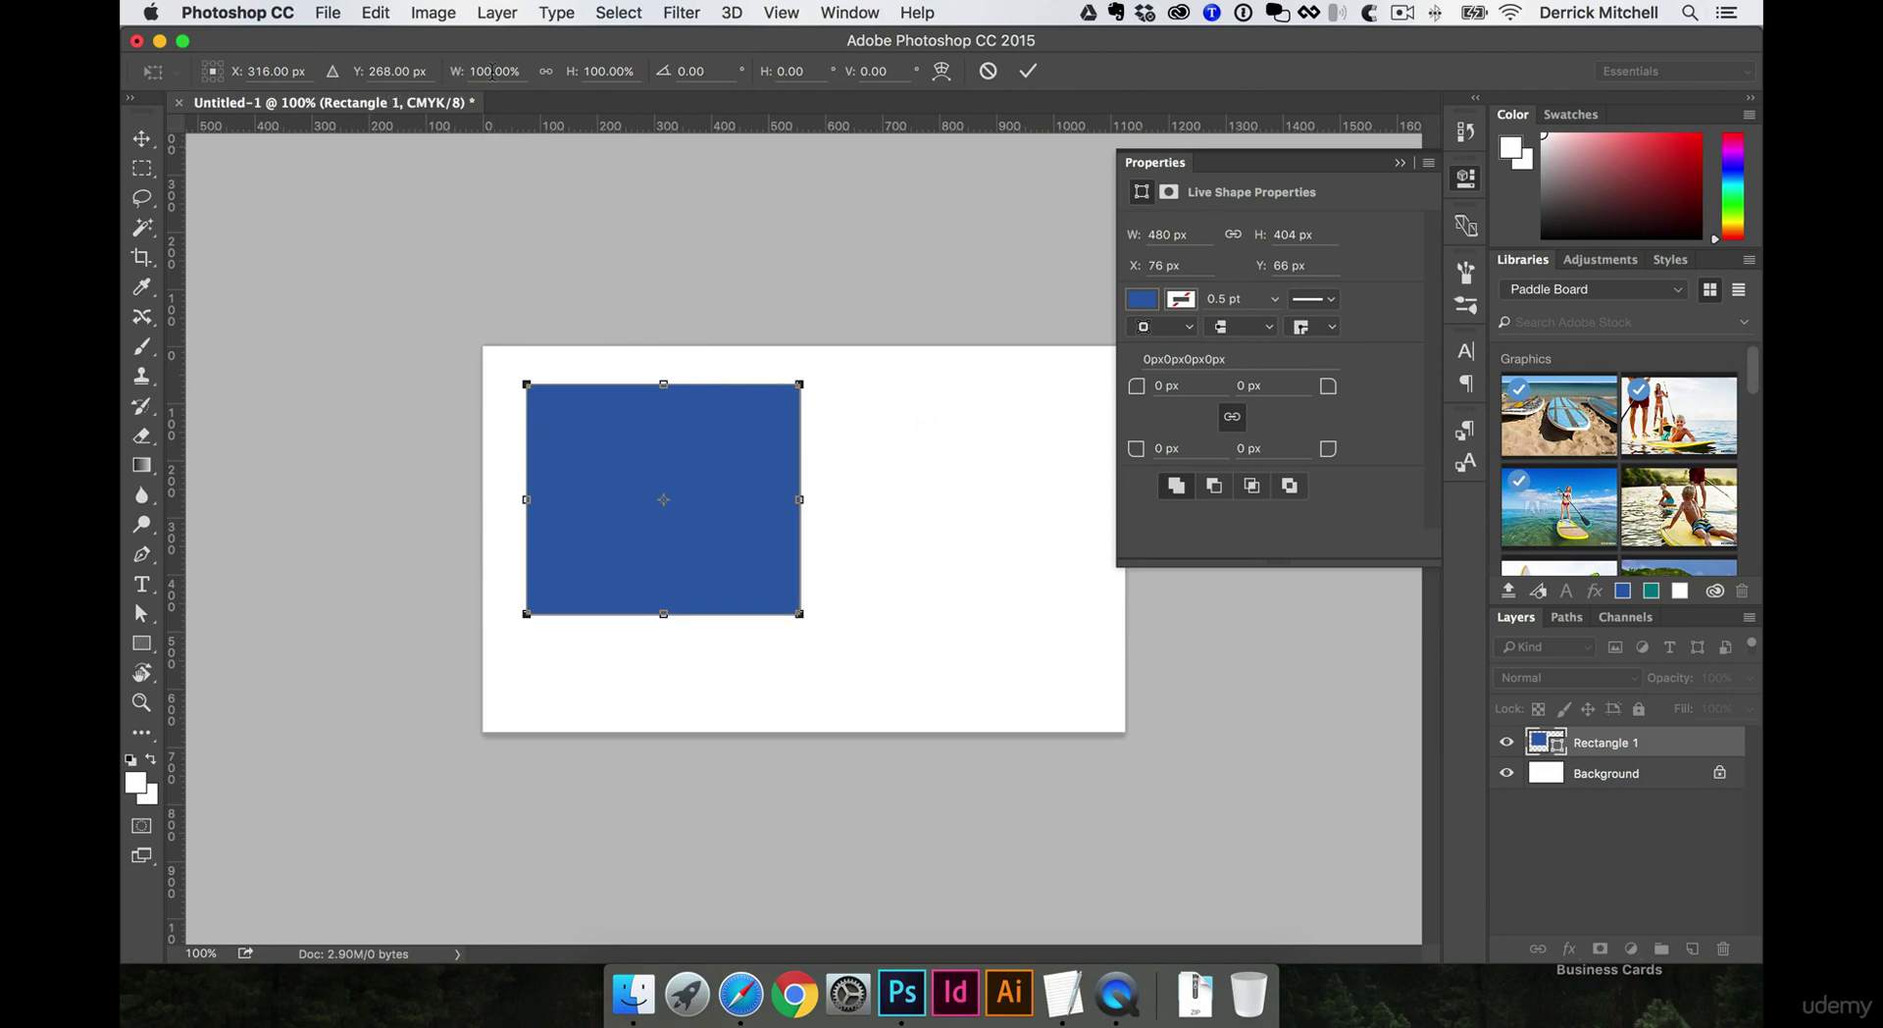
{"action": "double_click", "coordinate": [490, 71]}
{"action": "key", "text": "super+a"}
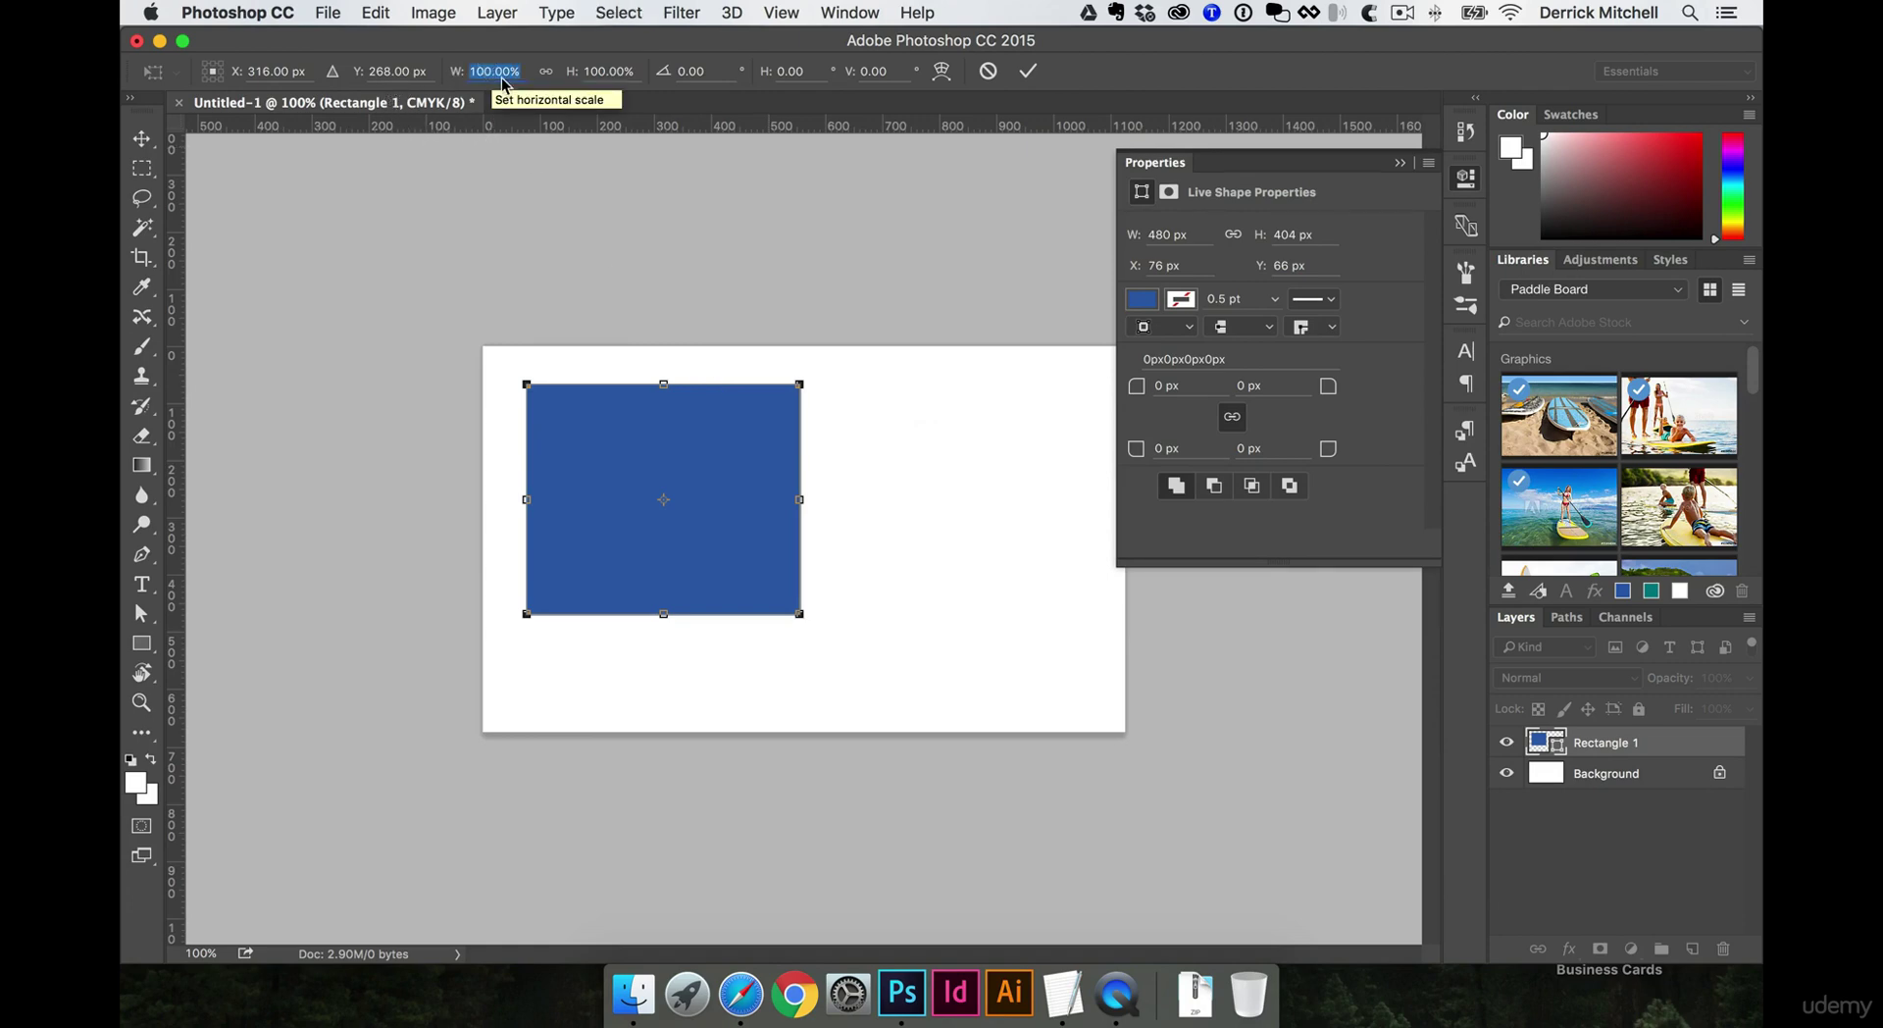
{"action": "type", "text": "3.5"}
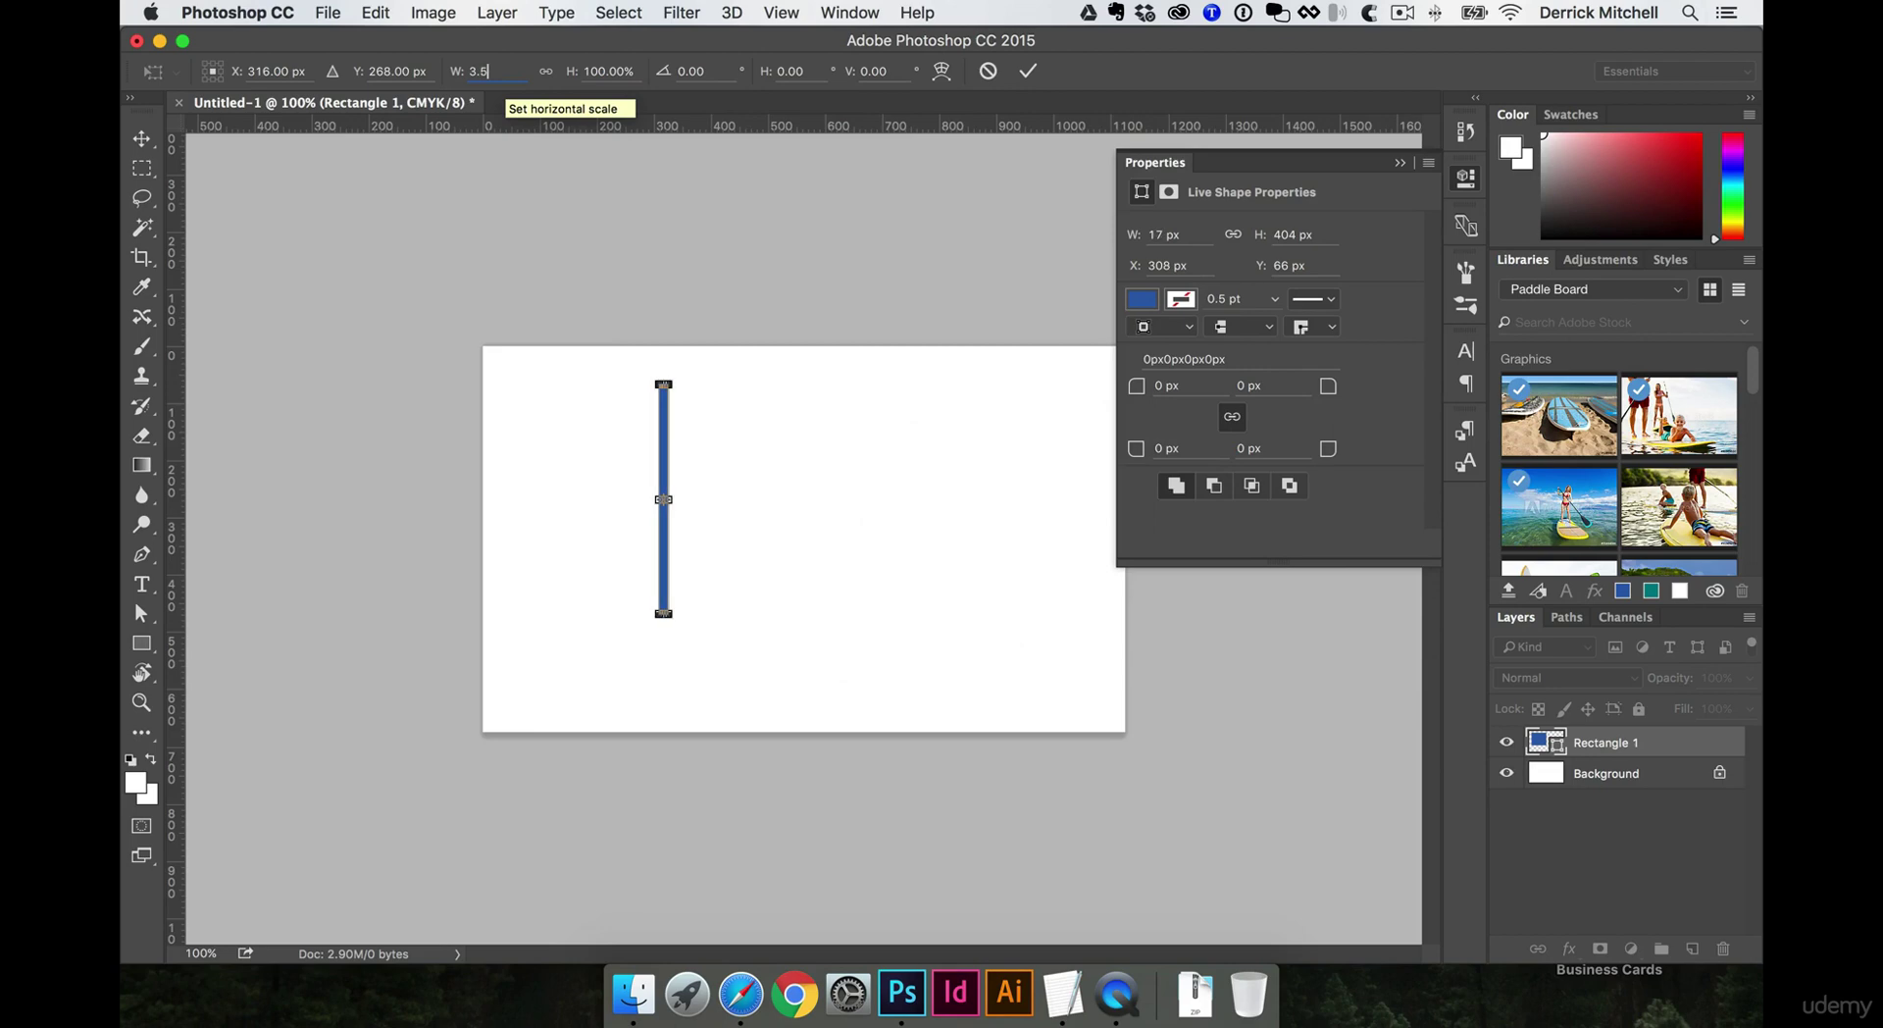
{"action": "type", "text": "in"}
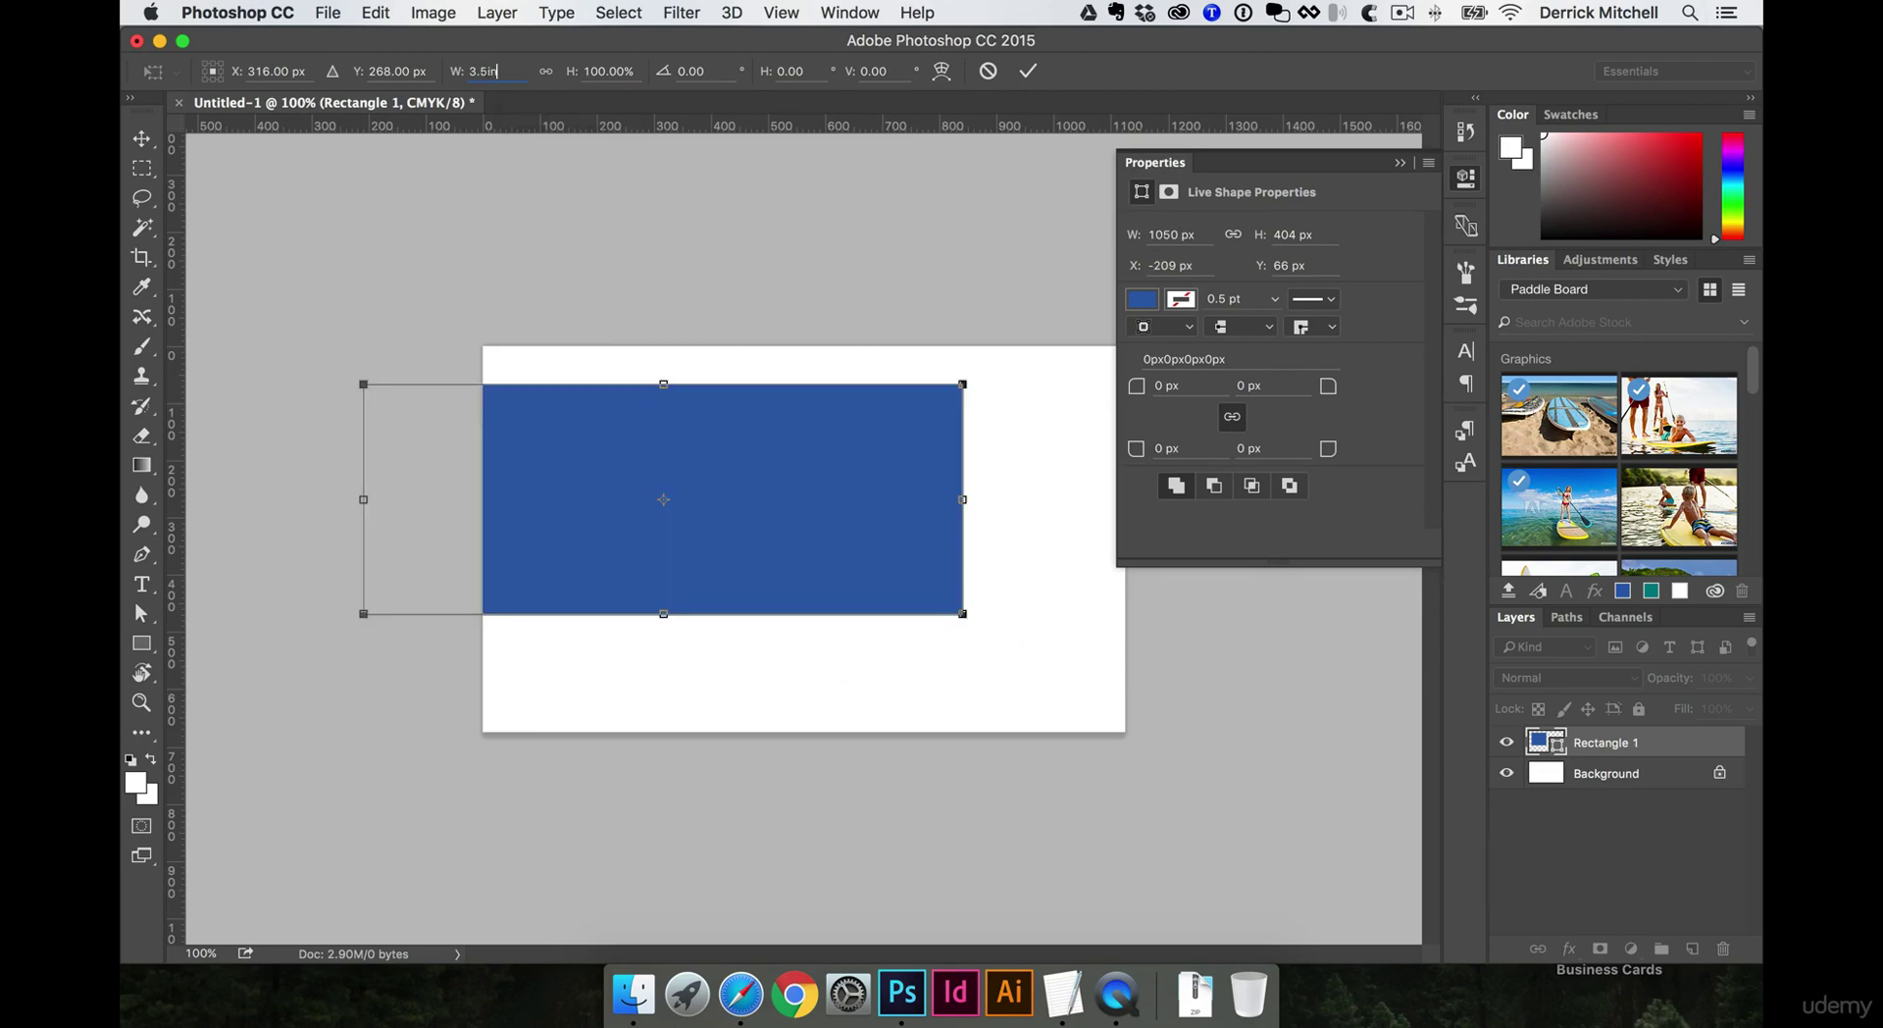
{"action": "key", "text": "Tab"}
{"action": "type", "text": "2in"}
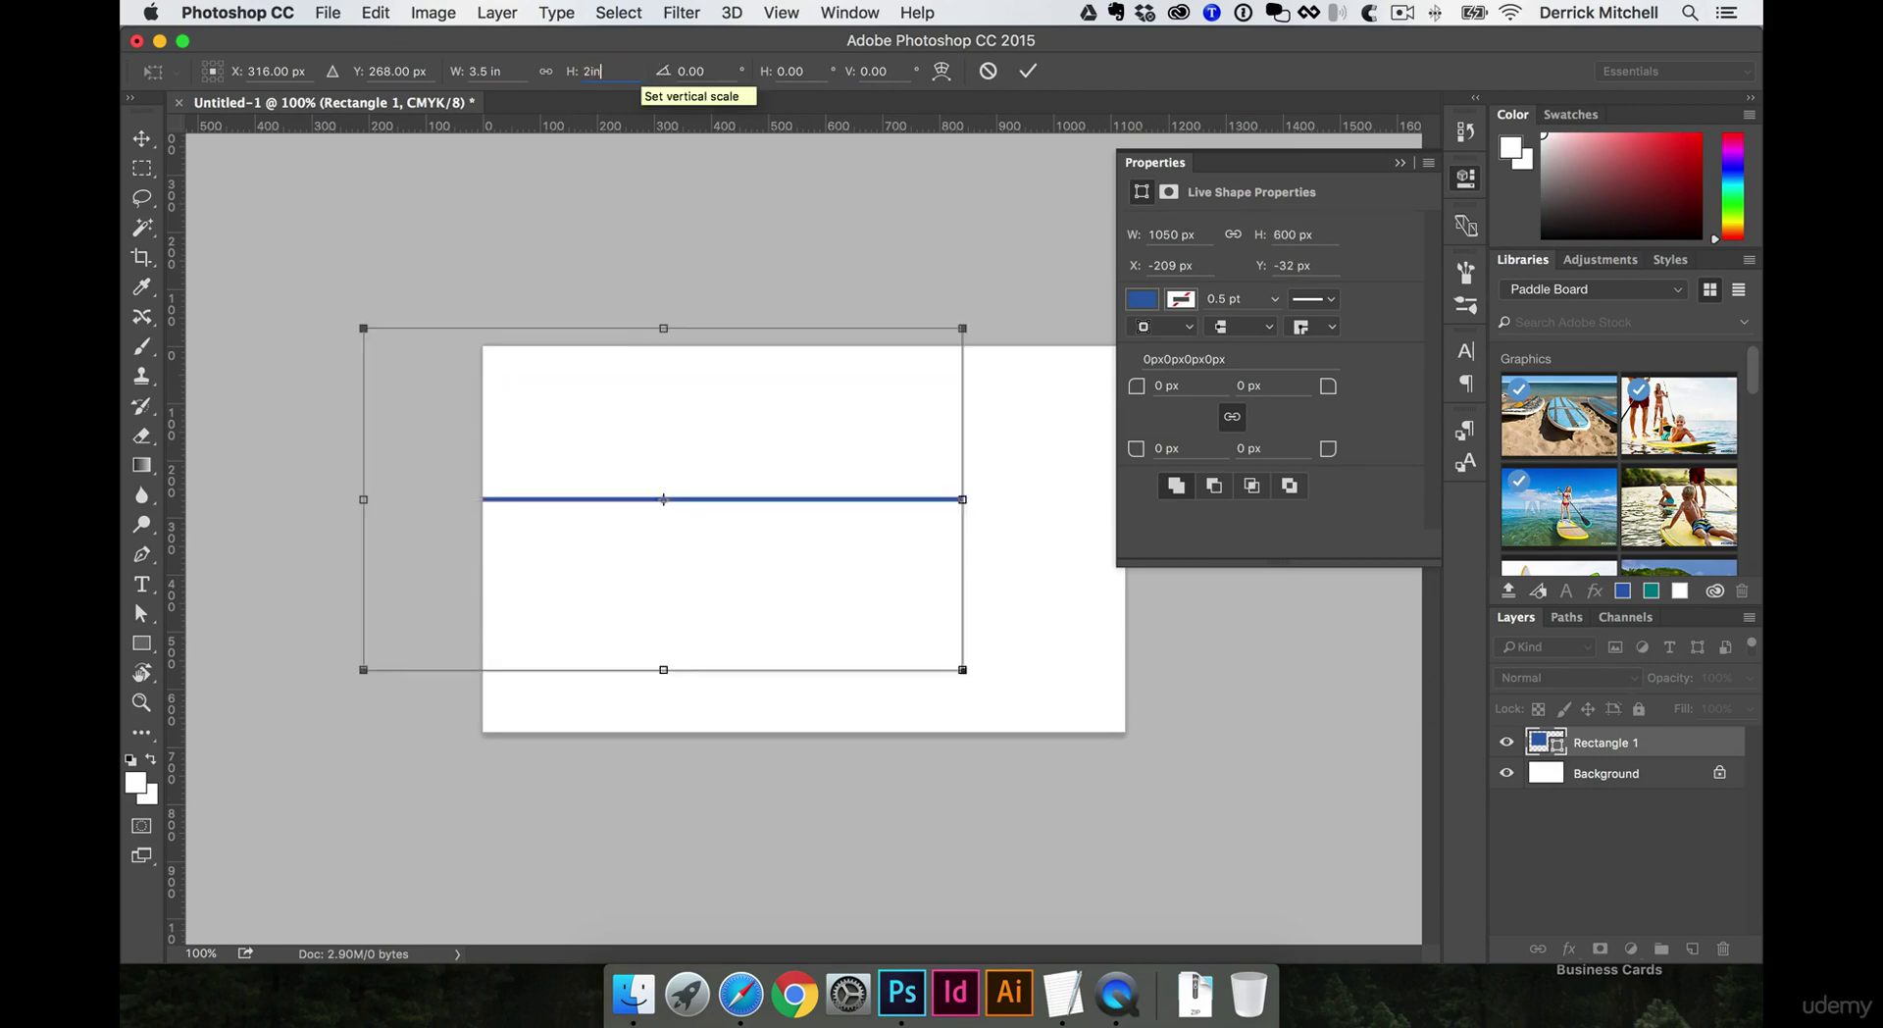
{"action": "key", "text": "Return"}
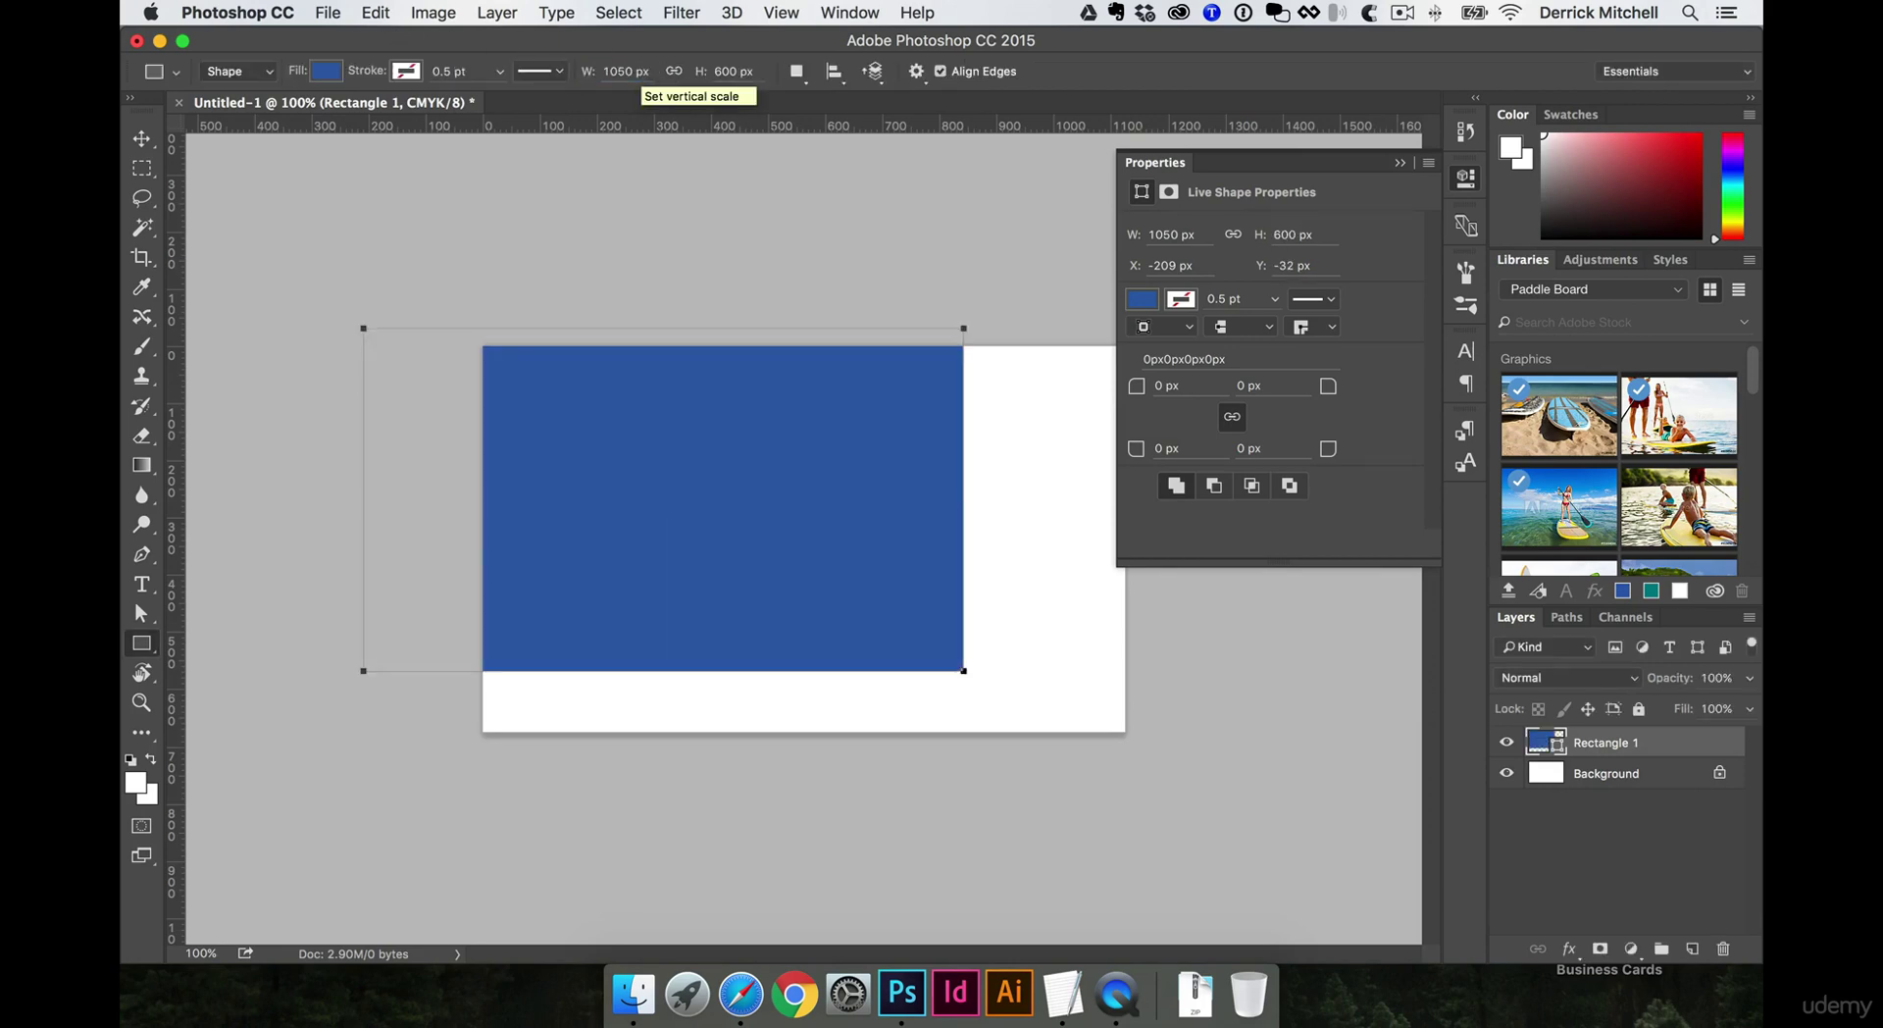
Move the blue rectangle to the centre of the canvas and collapse its shape properties
{"action": "key", "text": "v"}
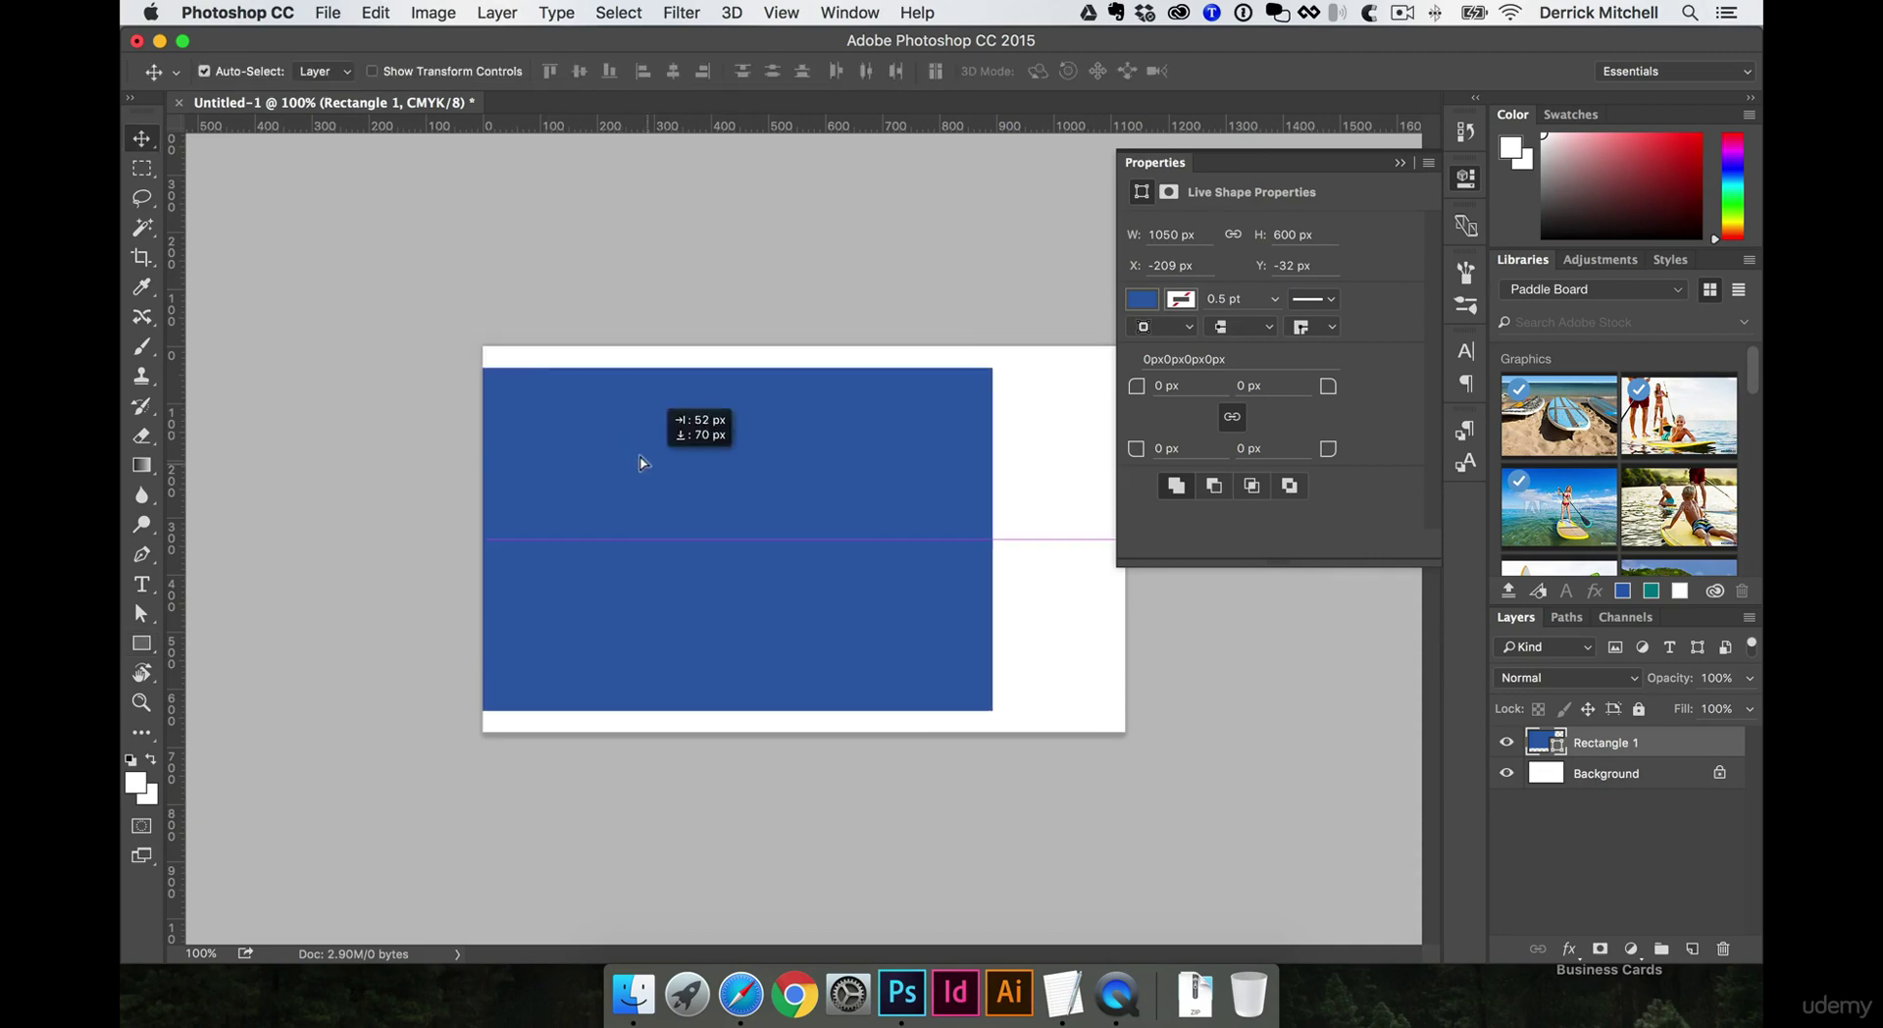
{"action": "left_click_drag", "start_coordinate": [614, 422], "coordinate": [752, 422]}
{"action": "left_click", "coordinate": [1467, 179]}
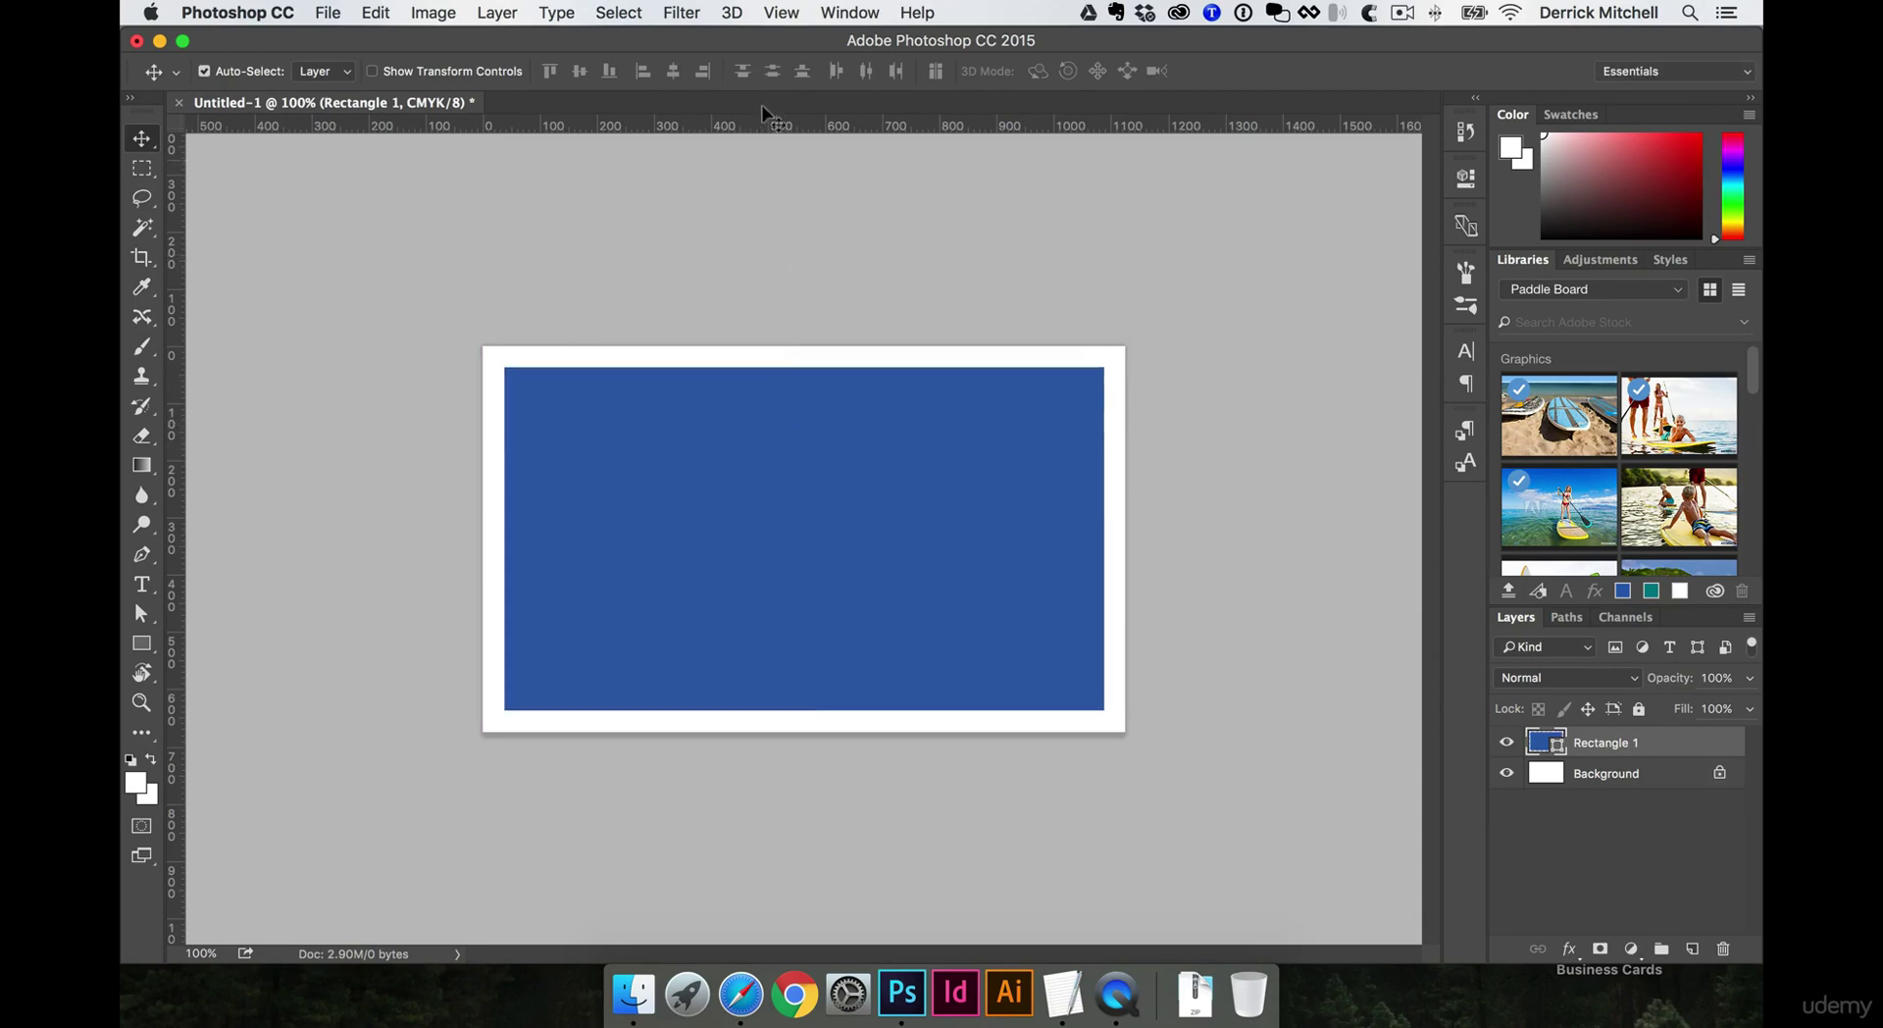
Move the blue rectangle off-centre toward the canvas's lower-right corner
{"action": "left_click", "coordinate": [782, 12]}
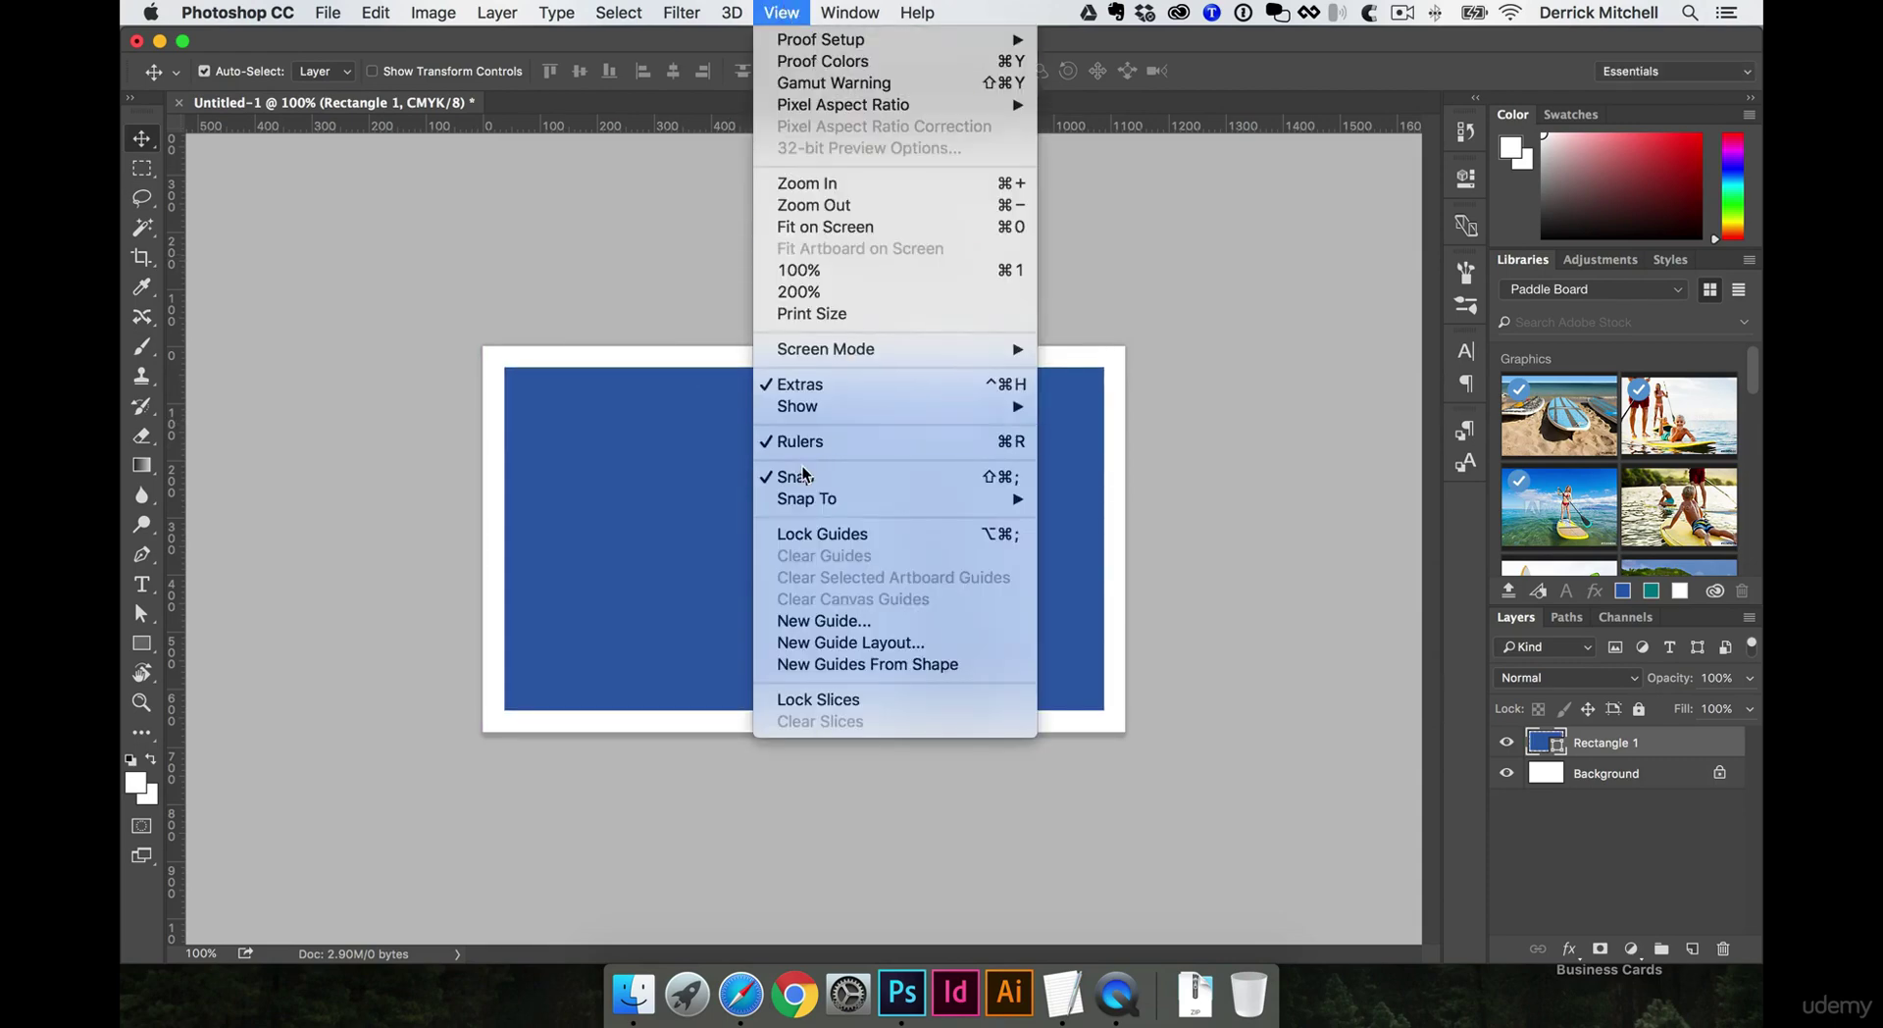
{"action": "left_click", "coordinate": [613, 438]}
{"action": "left_click_drag", "start_coordinate": [613, 438], "coordinate": [655, 453]}
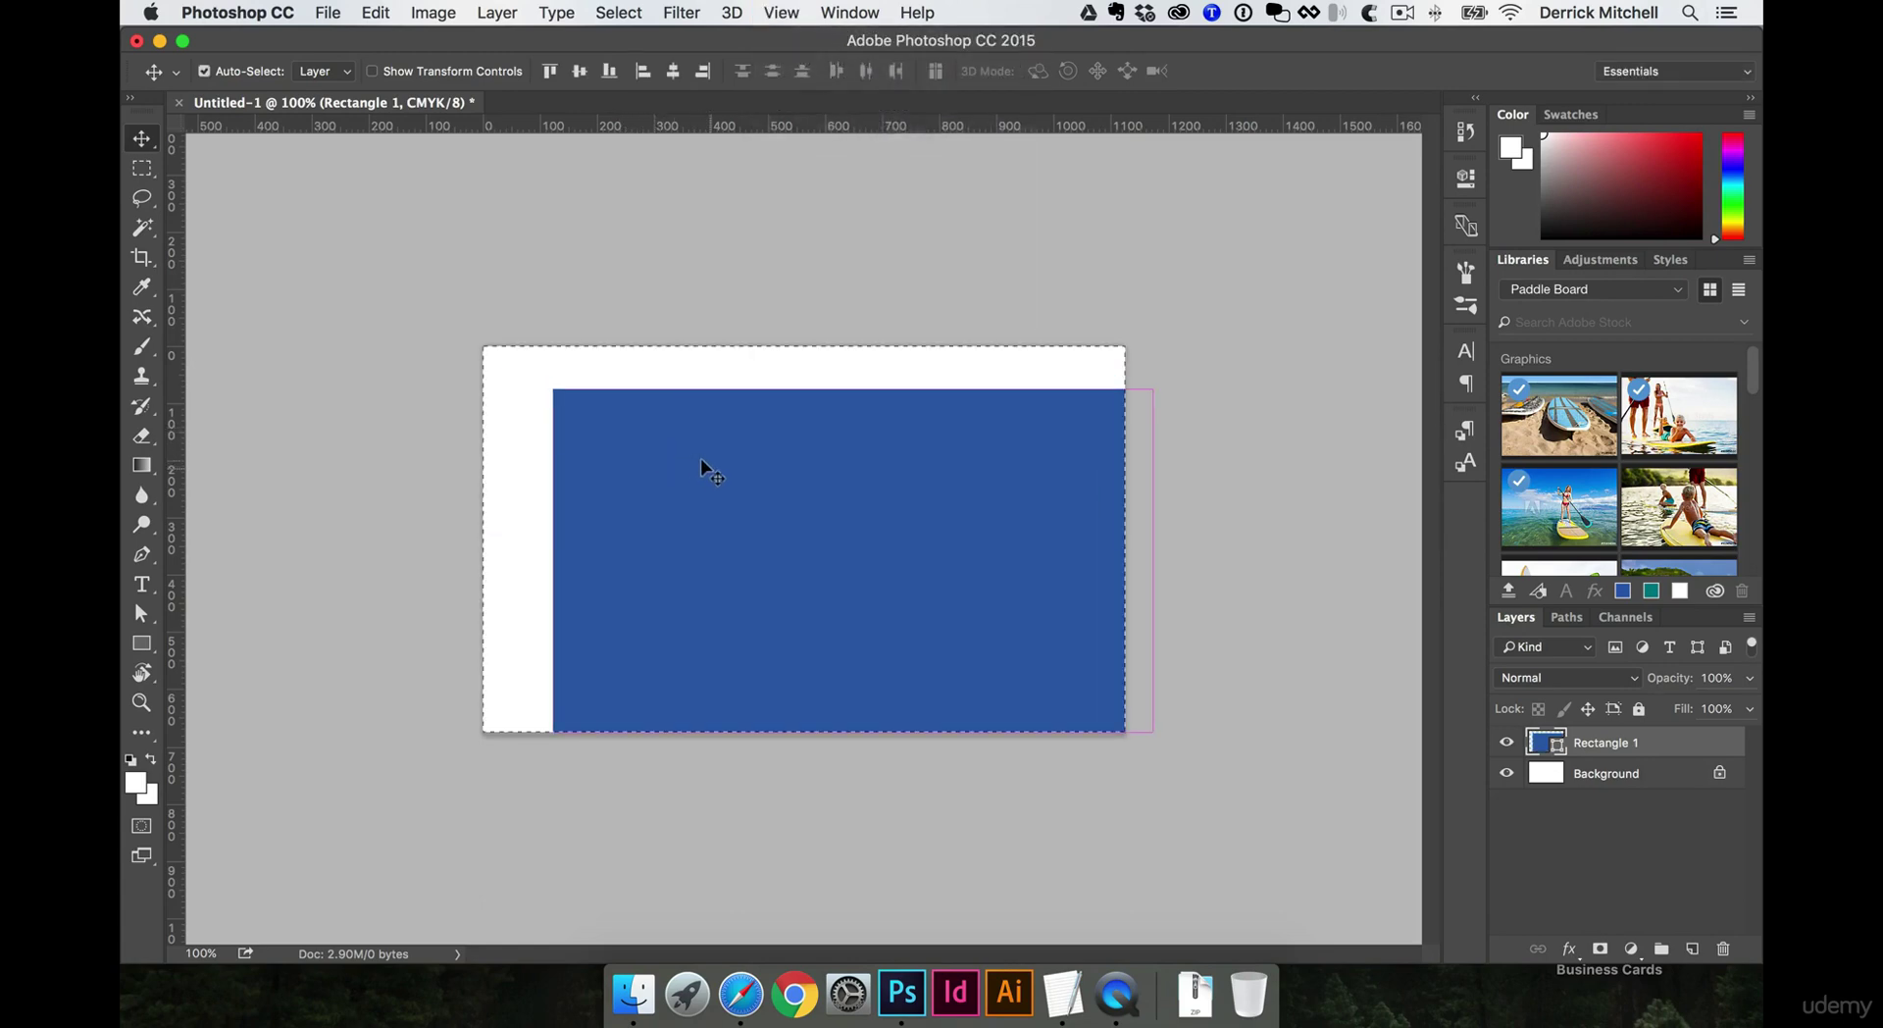
Align the blue rectangle to the horizontal and vertical centre of the whole canvas, and clear the selection
{"action": "key", "text": "super+a"}
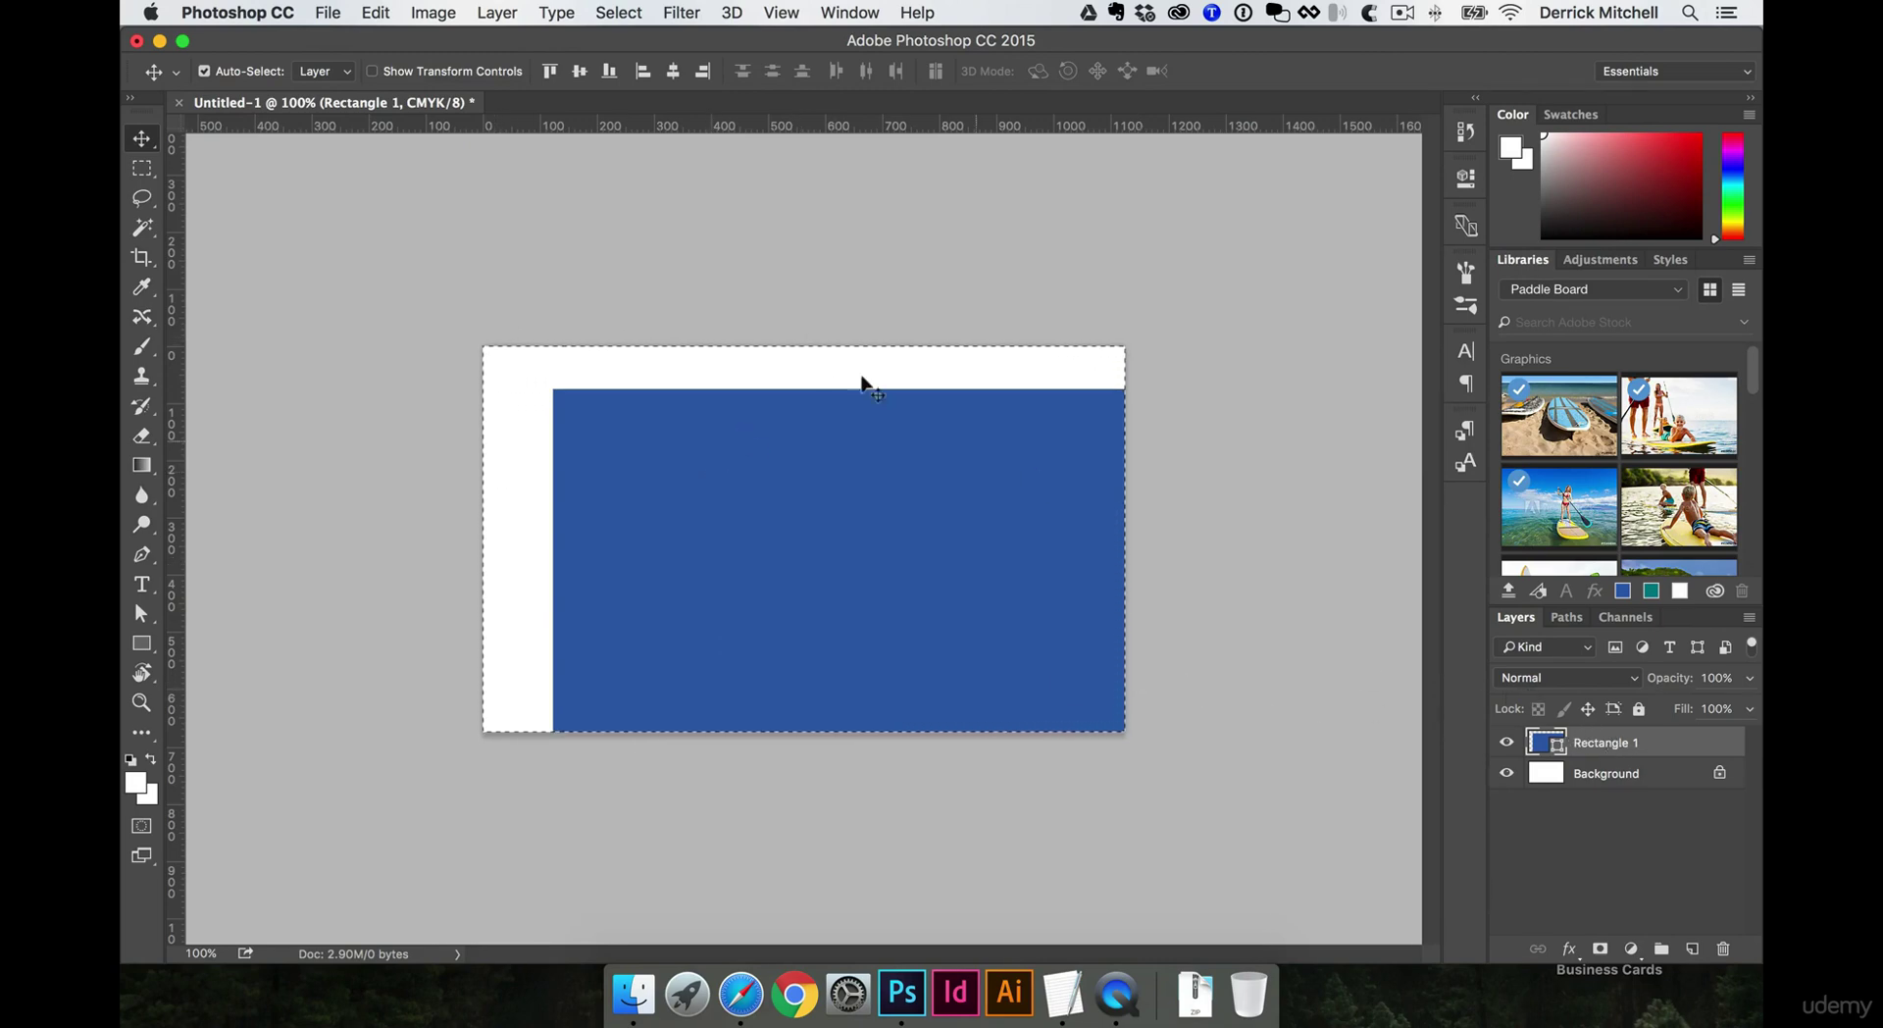
{"action": "left_click", "coordinate": [673, 73]}
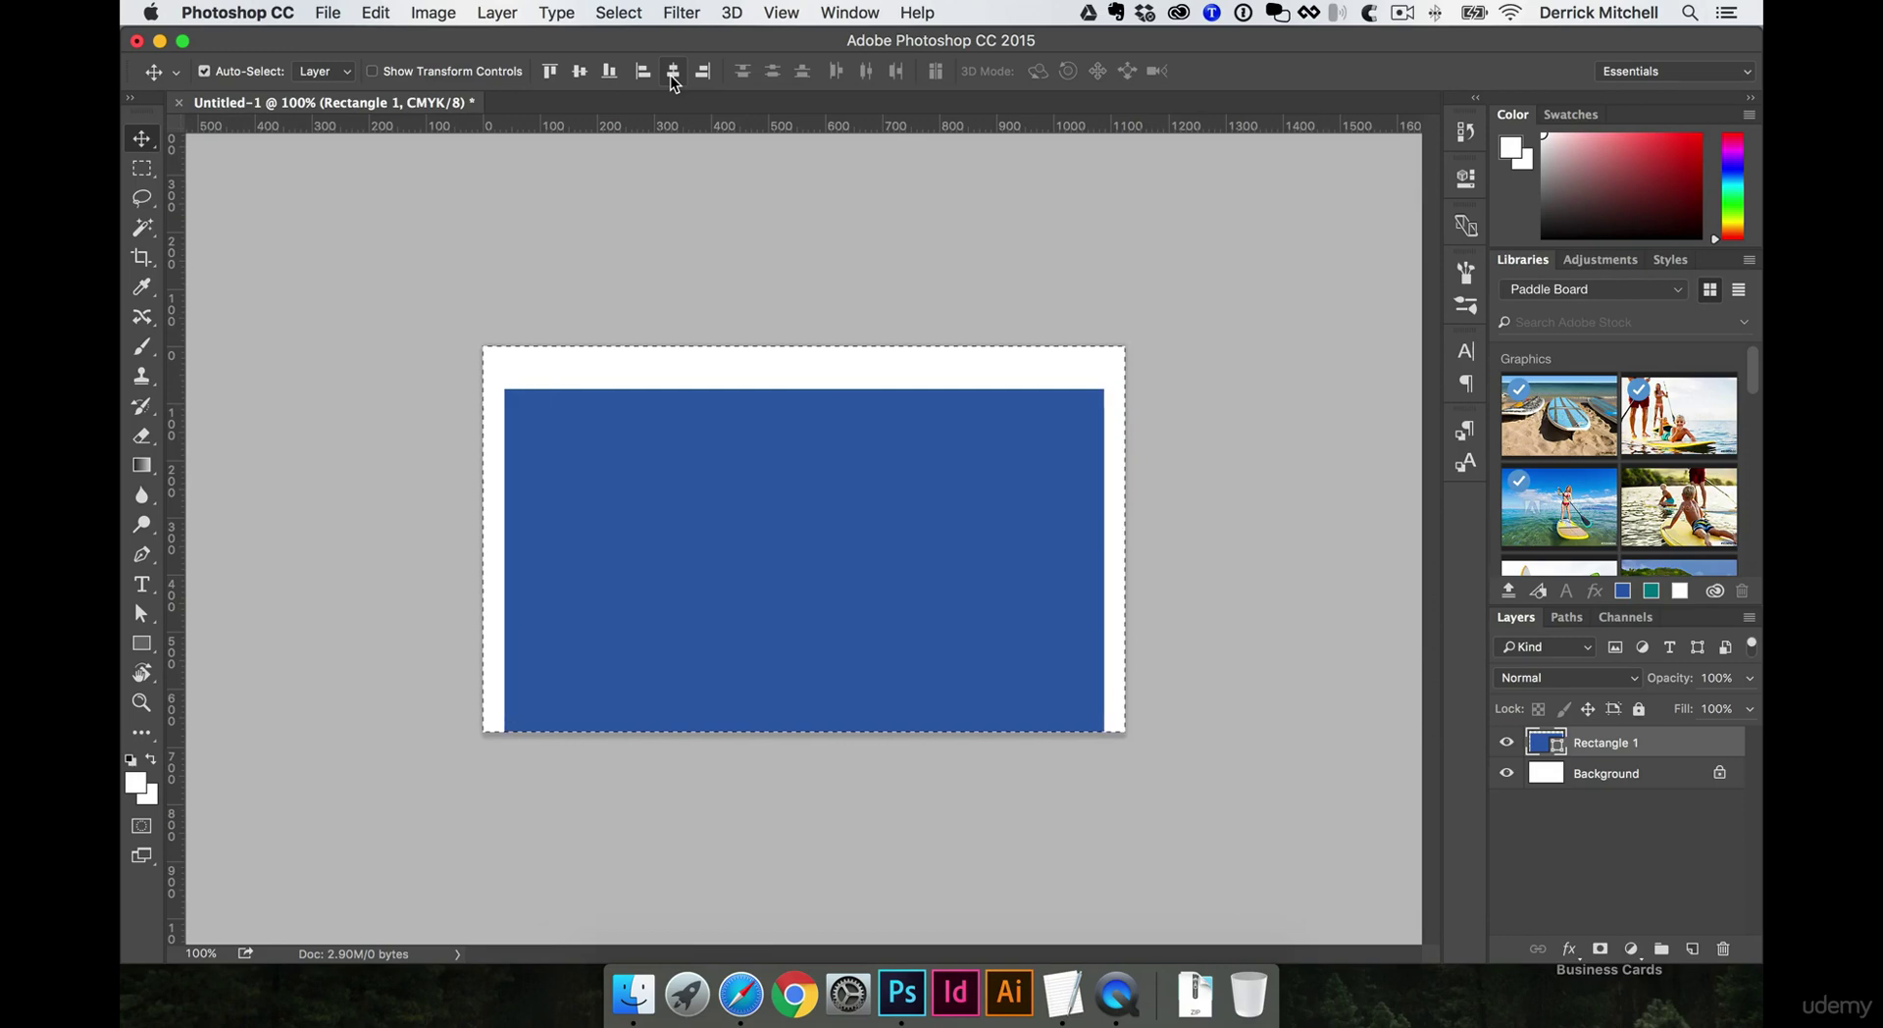
{"action": "left_click", "coordinate": [580, 71]}
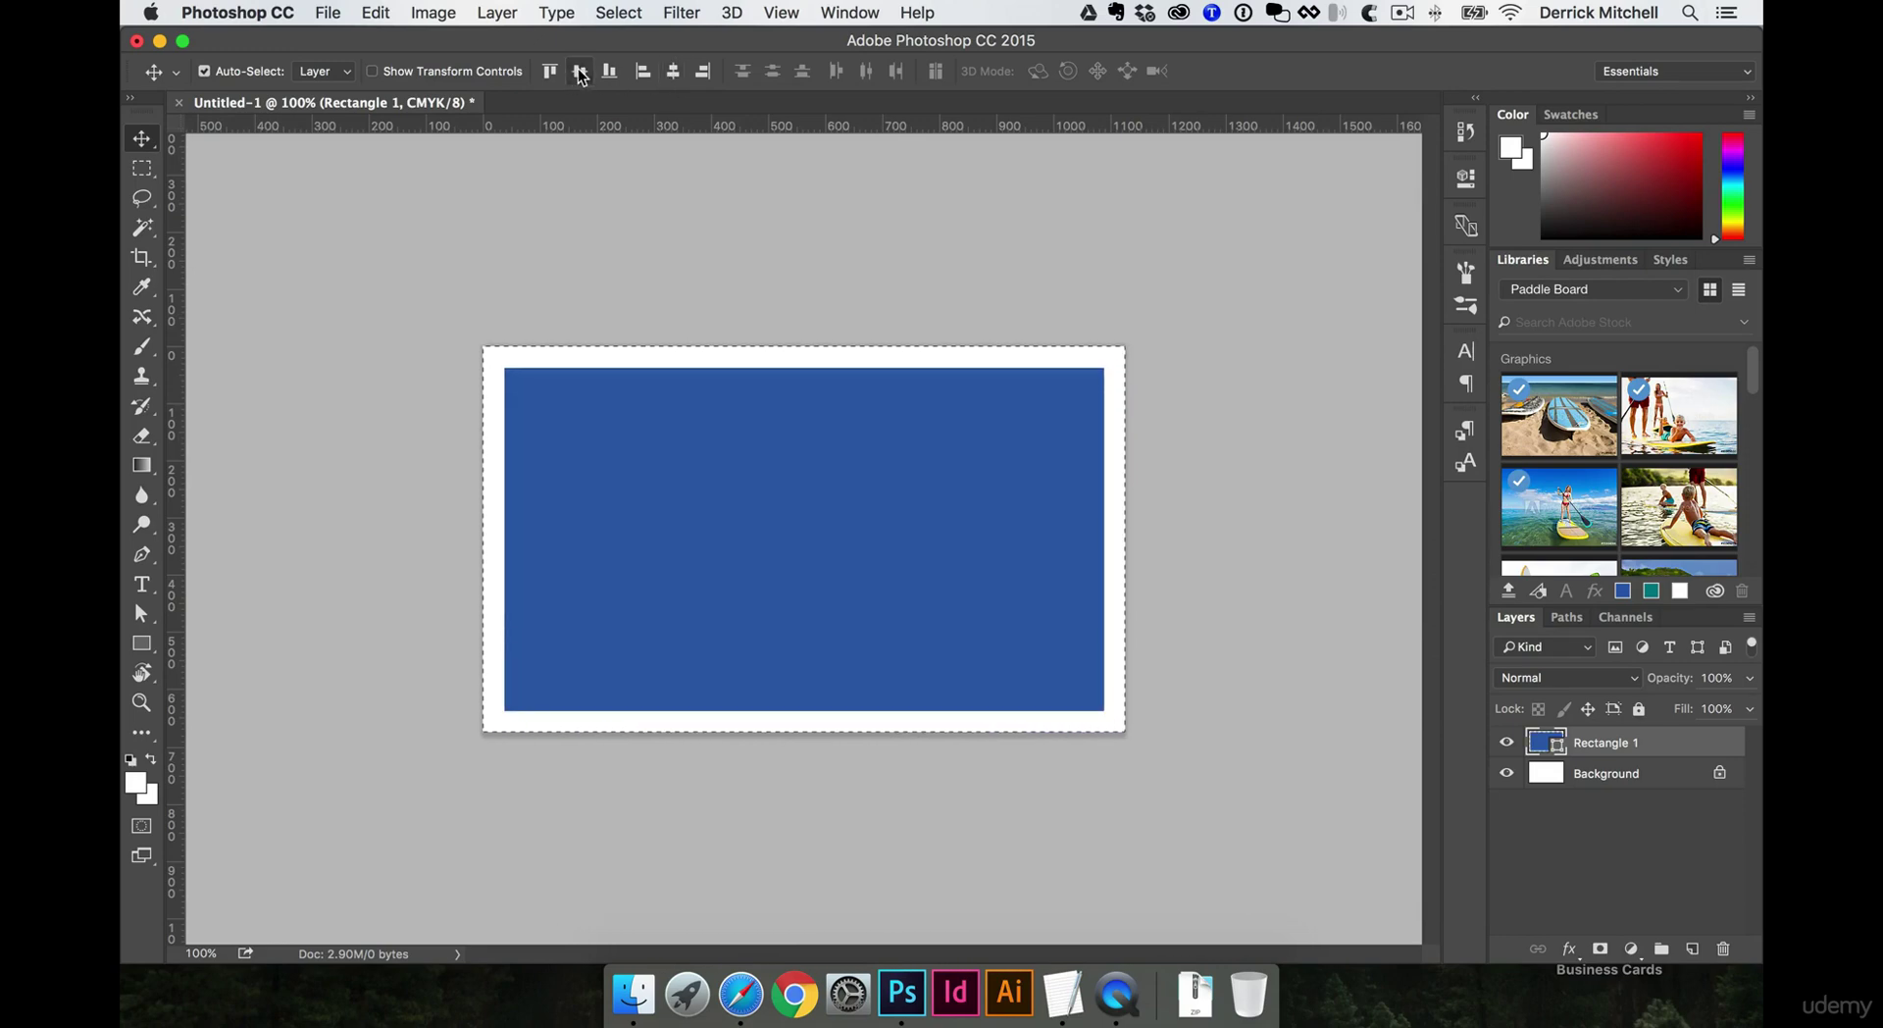
{"action": "key", "text": "super+d"}
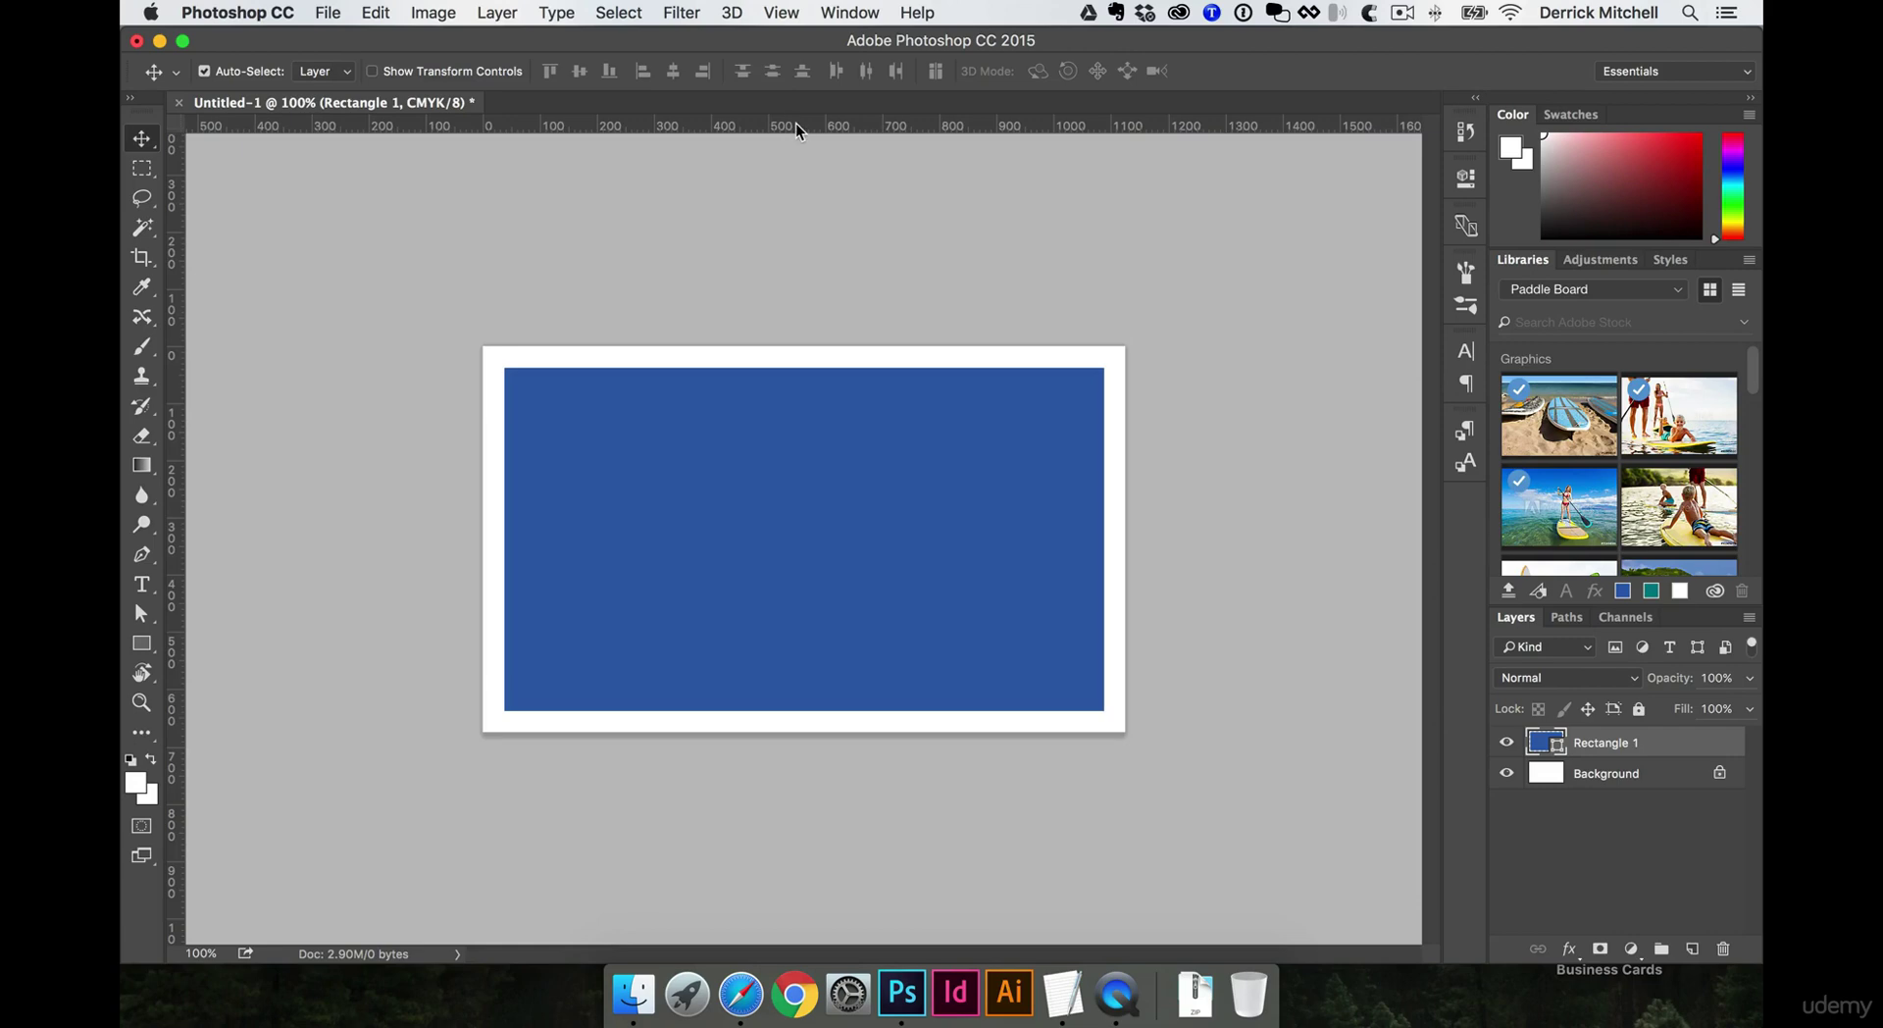
Place guides along all four edges of the blue rectangle, two horizontal and two vertical
{"action": "left_click_drag", "start_coordinate": [796, 129], "coordinate": [773, 370]}
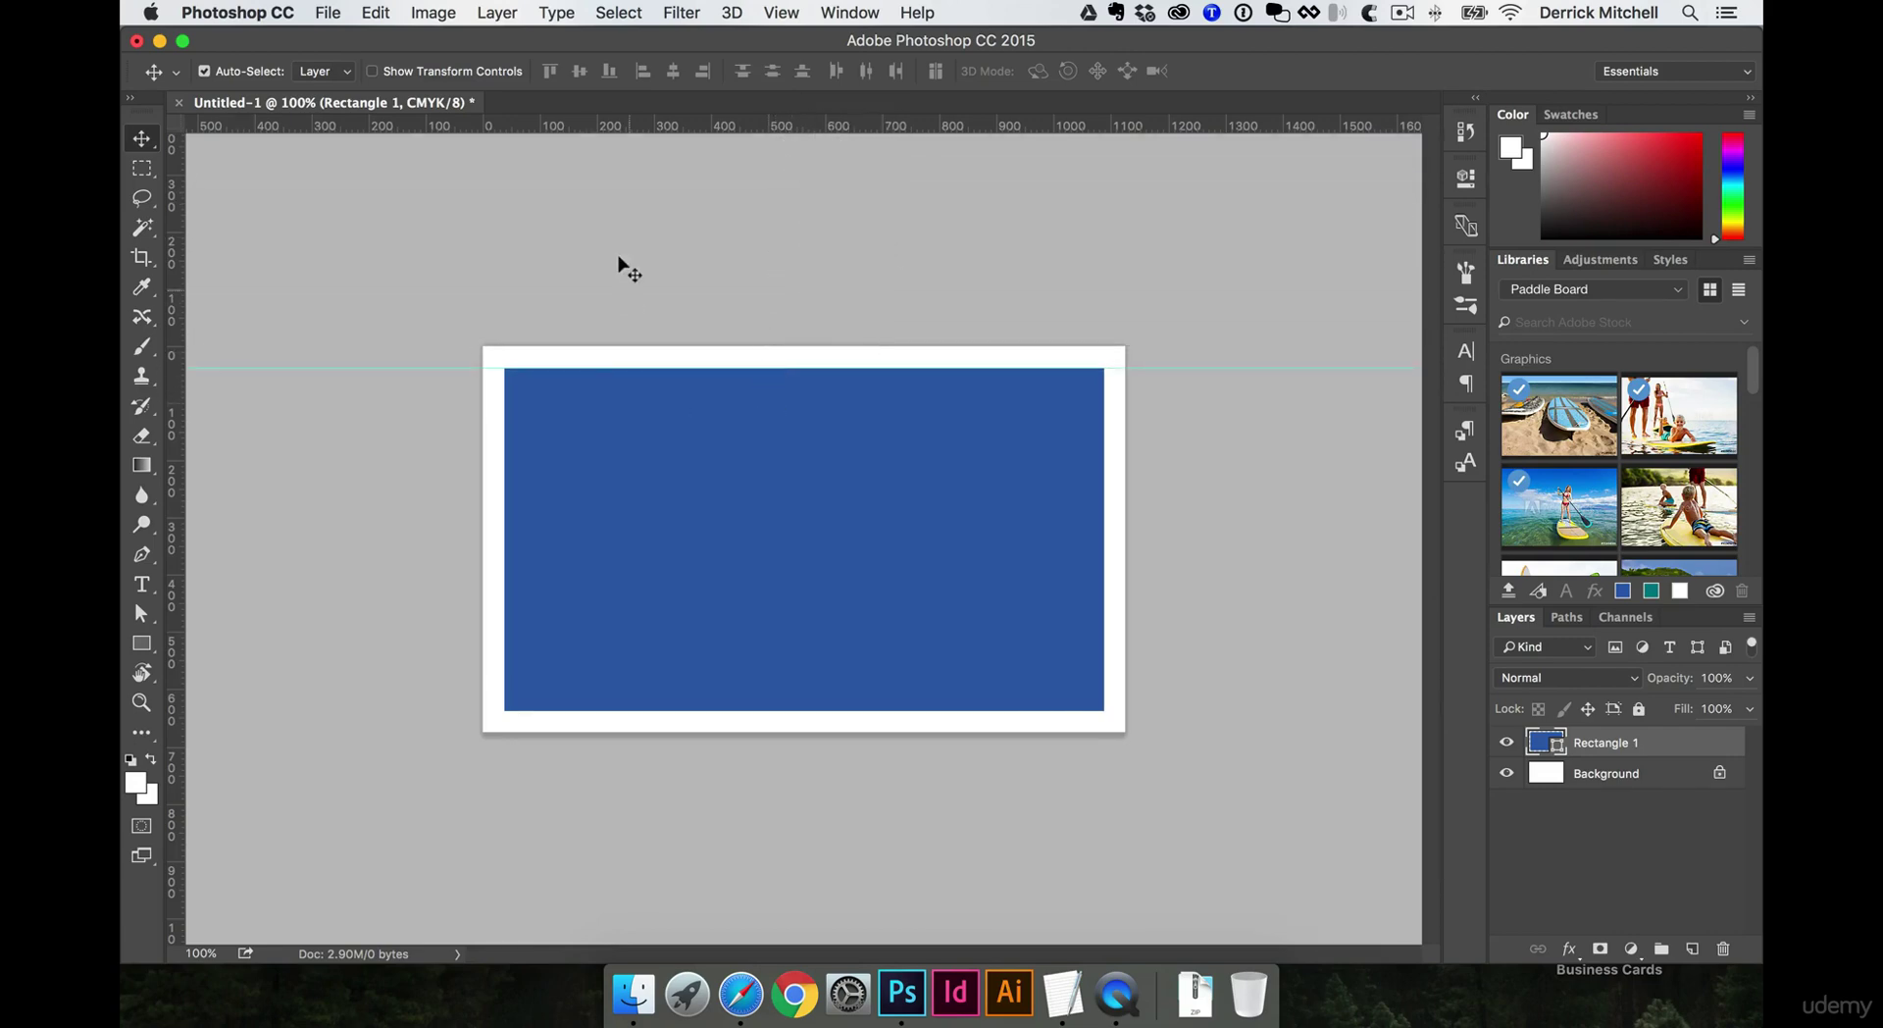
{"action": "left_click_drag", "start_coordinate": [671, 132], "coordinate": [719, 708]}
{"action": "left_click_drag", "start_coordinate": [716, 130], "coordinate": [505, 431]}
{"action": "key", "text": "alt"}
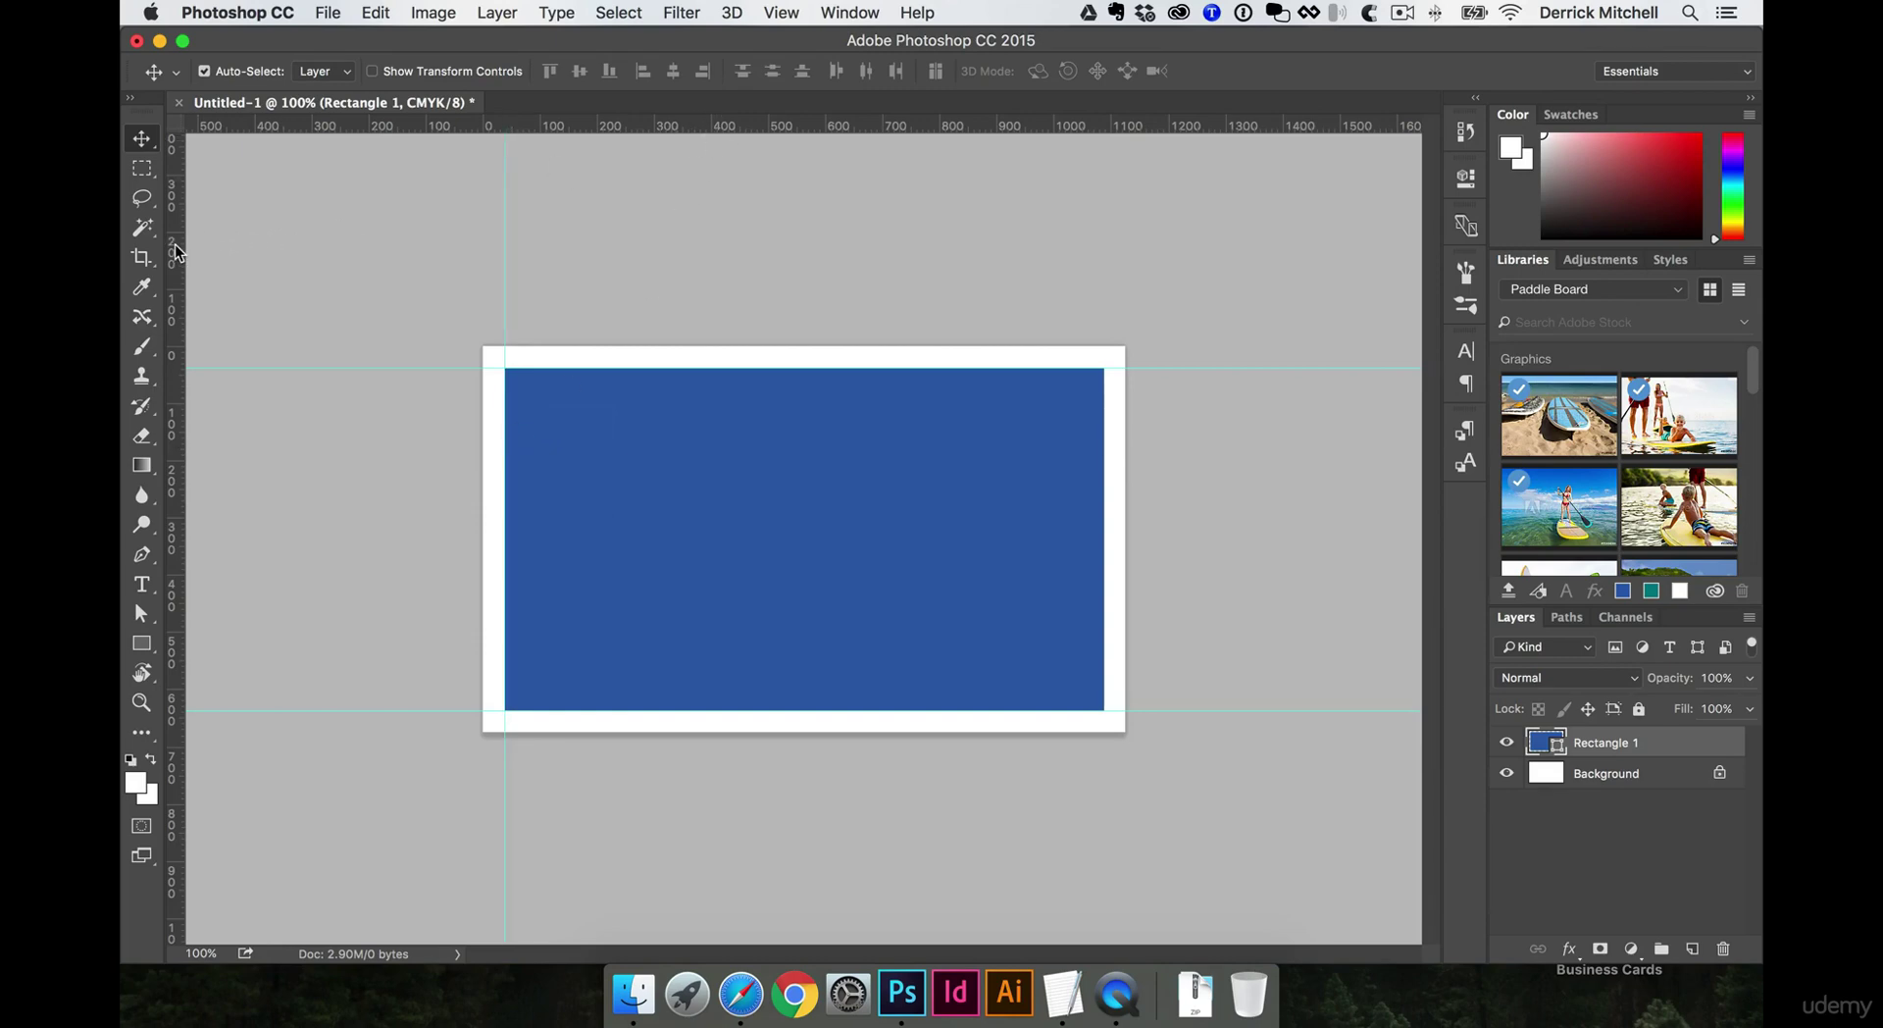
{"action": "left_click_drag", "start_coordinate": [174, 250], "coordinate": [1102, 436]}
Rename the rectangle's layer to Trim
{"action": "double_click", "coordinate": [1602, 742]}
{"action": "type", "text": "Trim"}
{"action": "key", "text": "Return"}
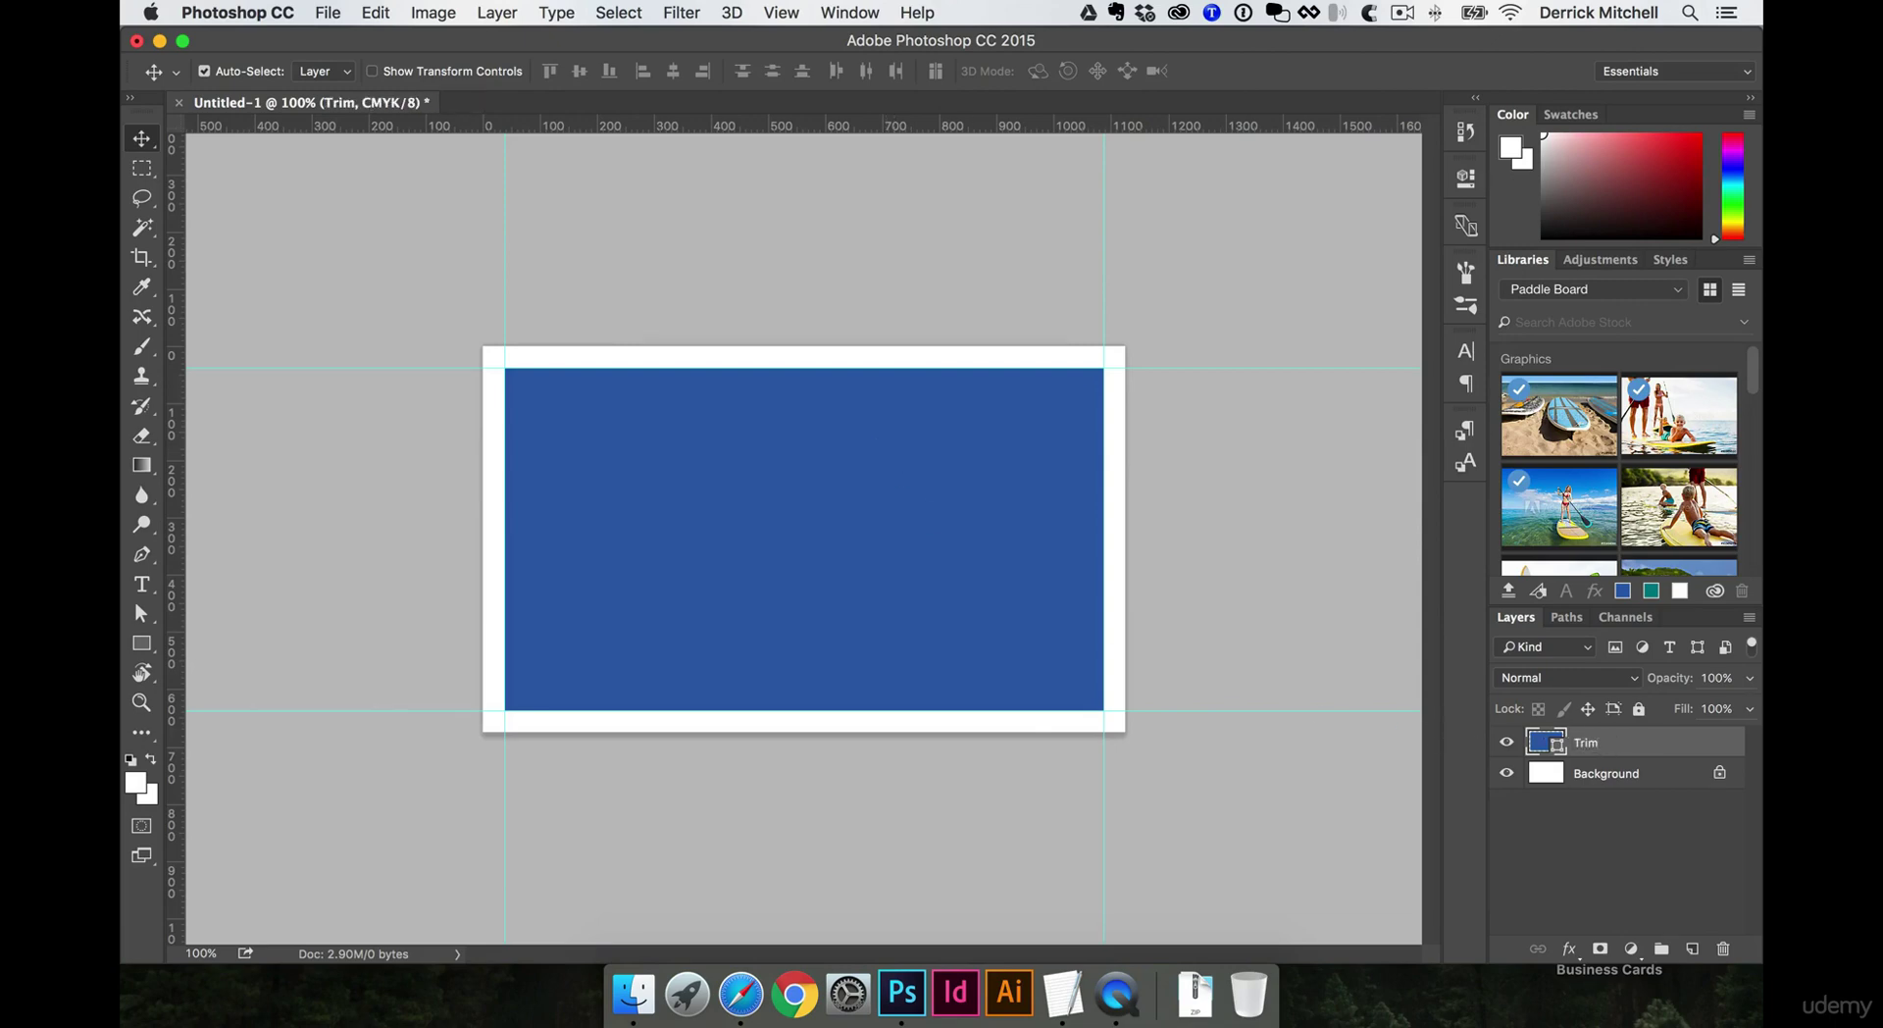
Hide and reshow the Trim layer to check the guides, and inspect the card's upper-left corner at 200%
{"action": "left_click", "coordinate": [1507, 742]}
{"action": "left_click", "coordinate": [1506, 742]}
{"action": "scroll", "coordinate": [614, 457], "scroll_direction": "up", "scroll_amount": 1}
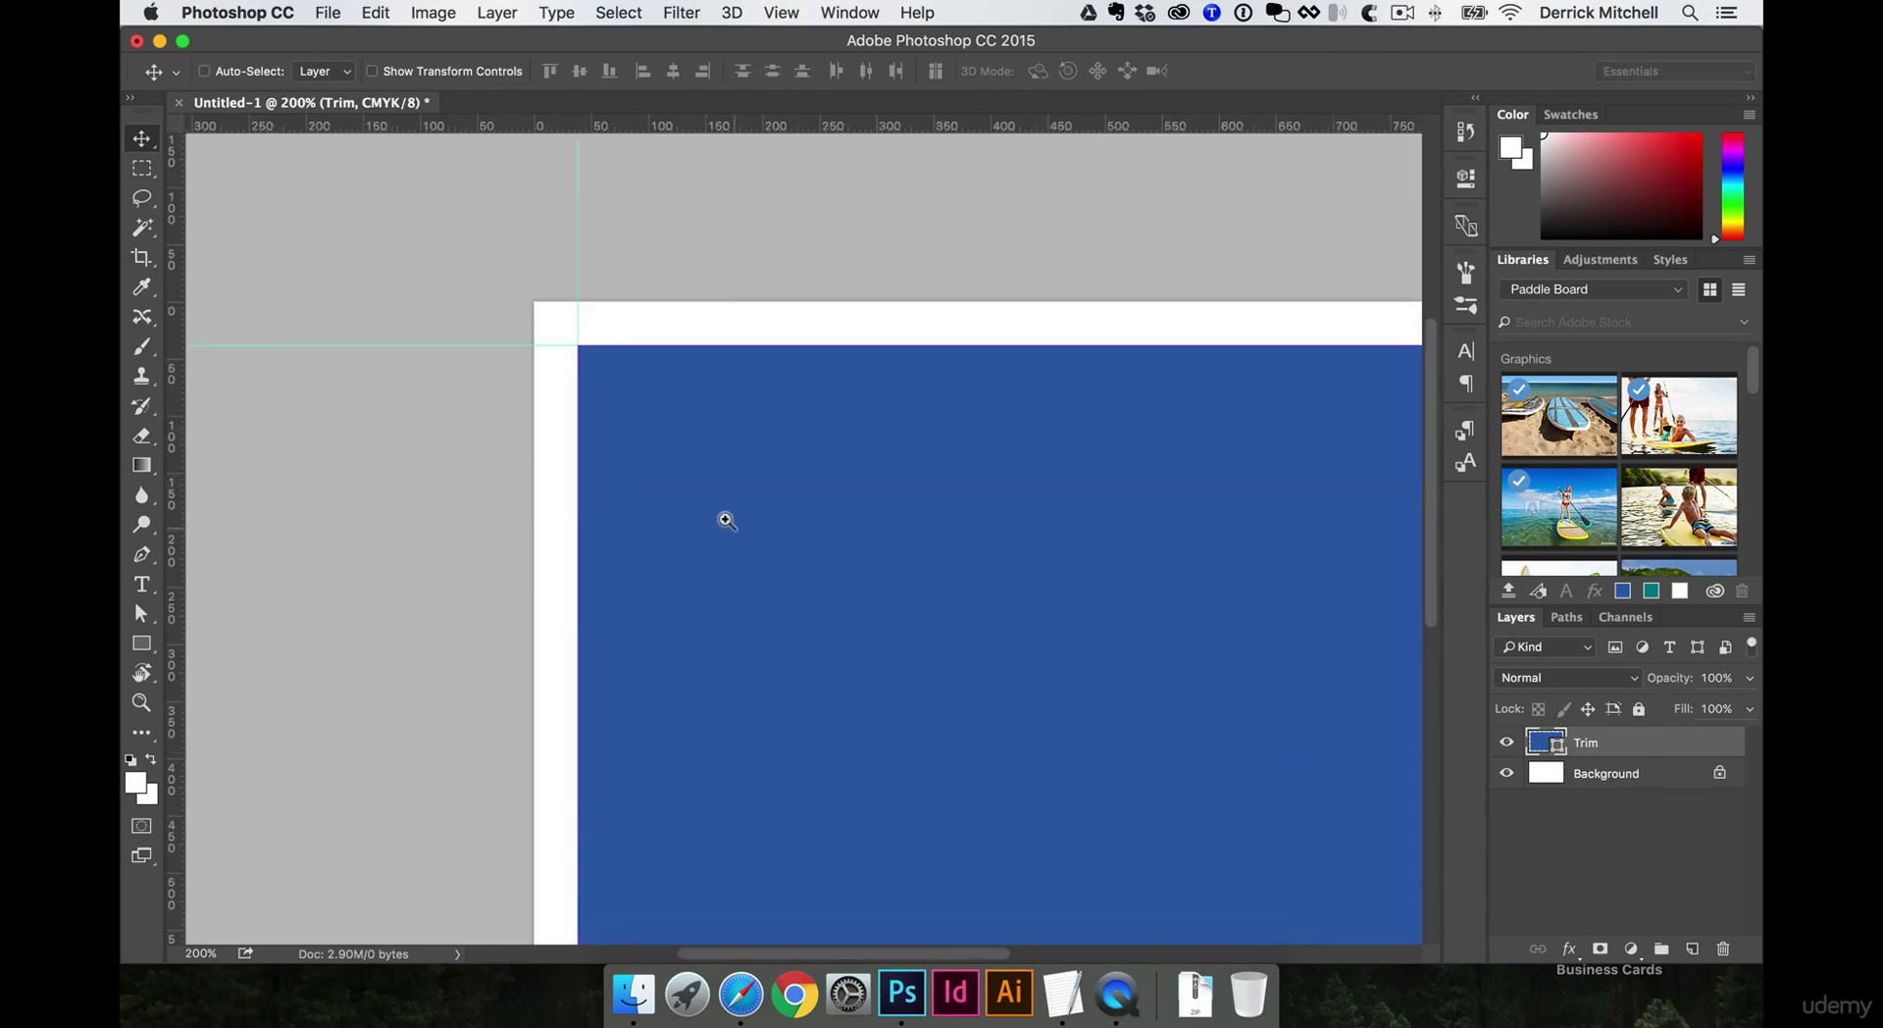
{"action": "scroll", "coordinate": [711, 408], "scroll_direction": "right", "scroll_amount": 5}
{"action": "scroll", "coordinate": [710, 408], "scroll_direction": "down", "scroll_amount": 2}
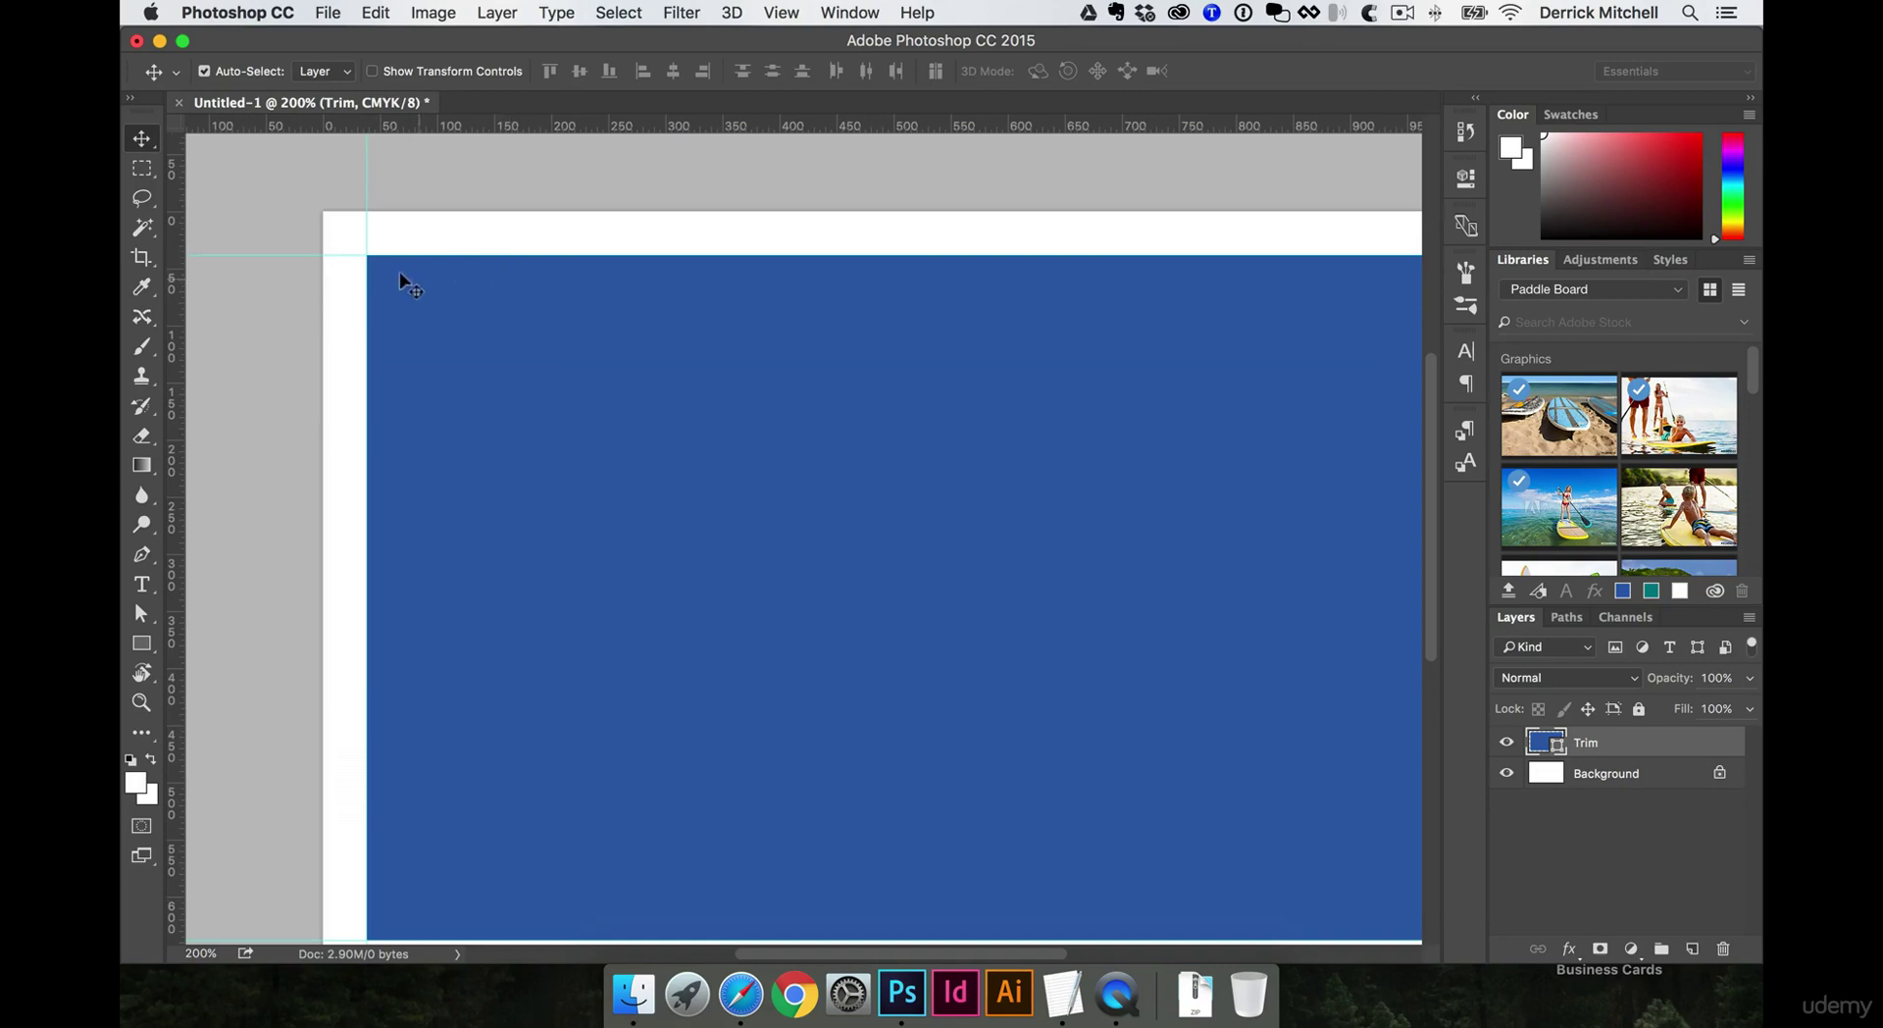
Change the Trim rectangle's fill to a darker navy blue with a custom colour
{"action": "left_click_drag", "start_coordinate": [585, 362], "coordinate": [501, 331]}
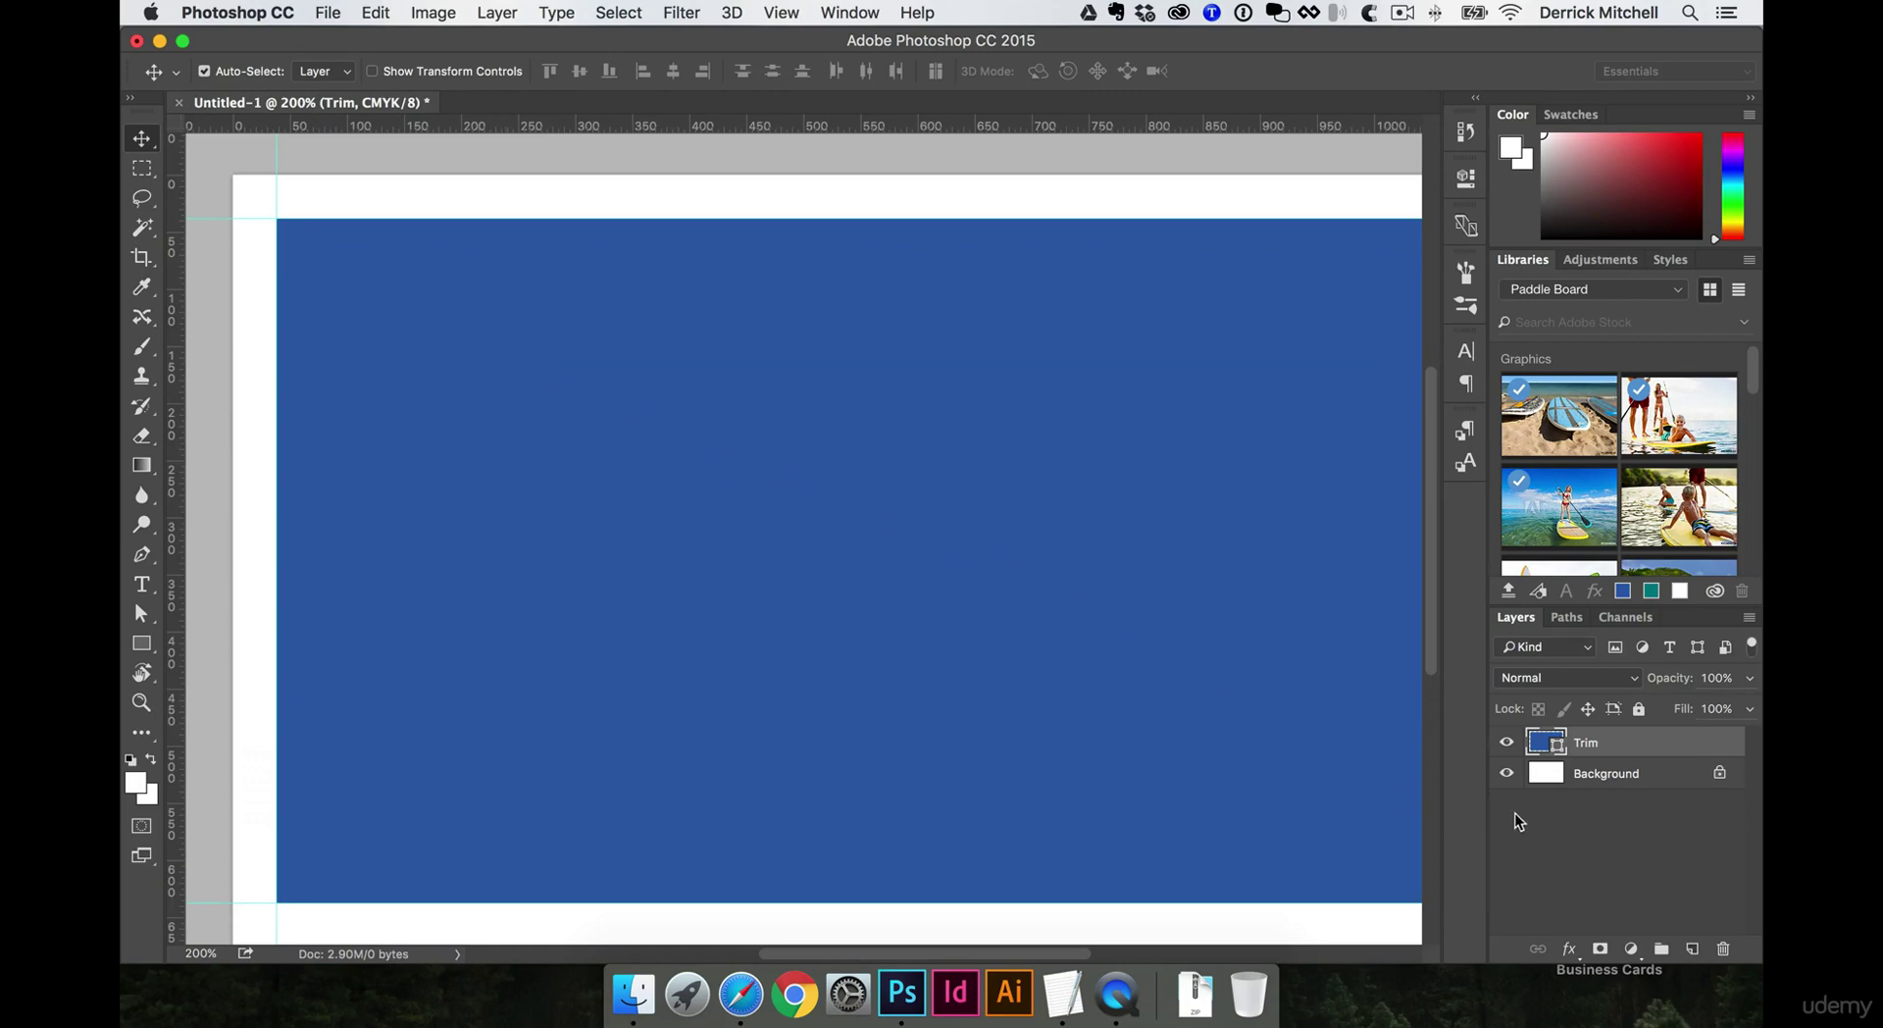
{"action": "key", "text": "u"}
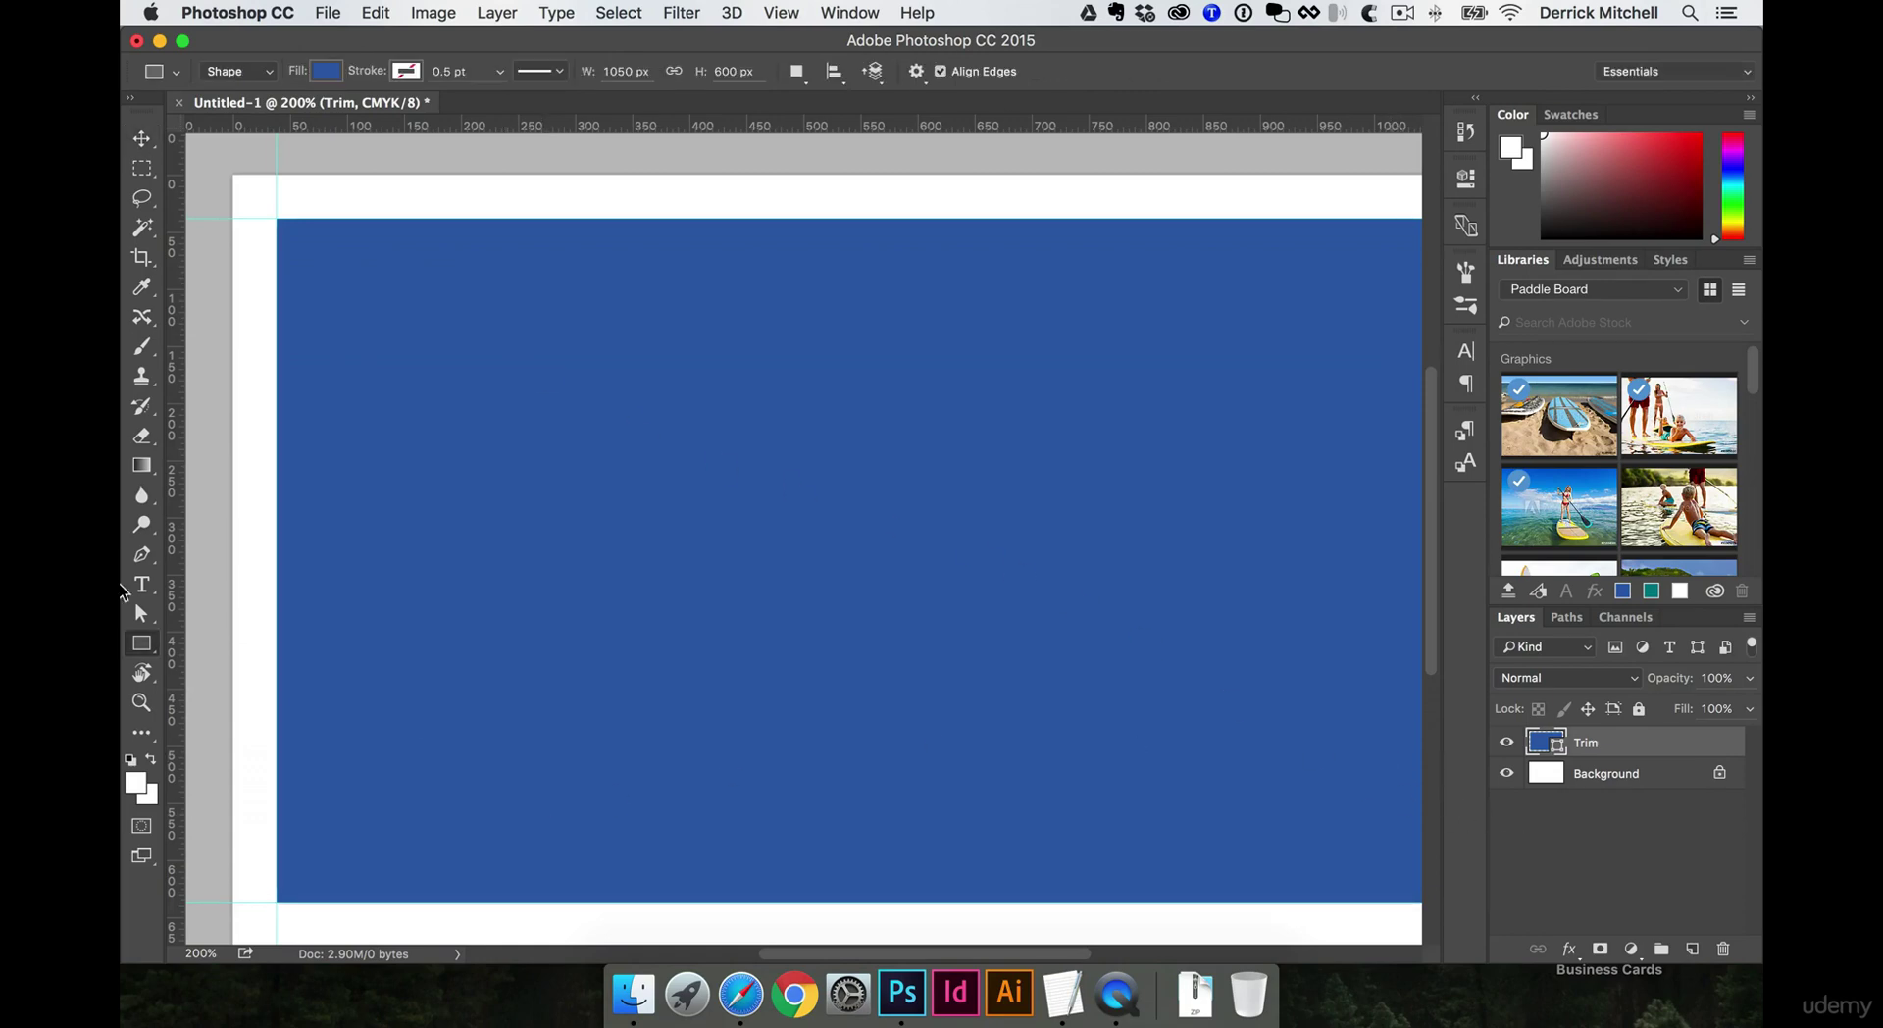
{"action": "left_click", "coordinate": [141, 644]}
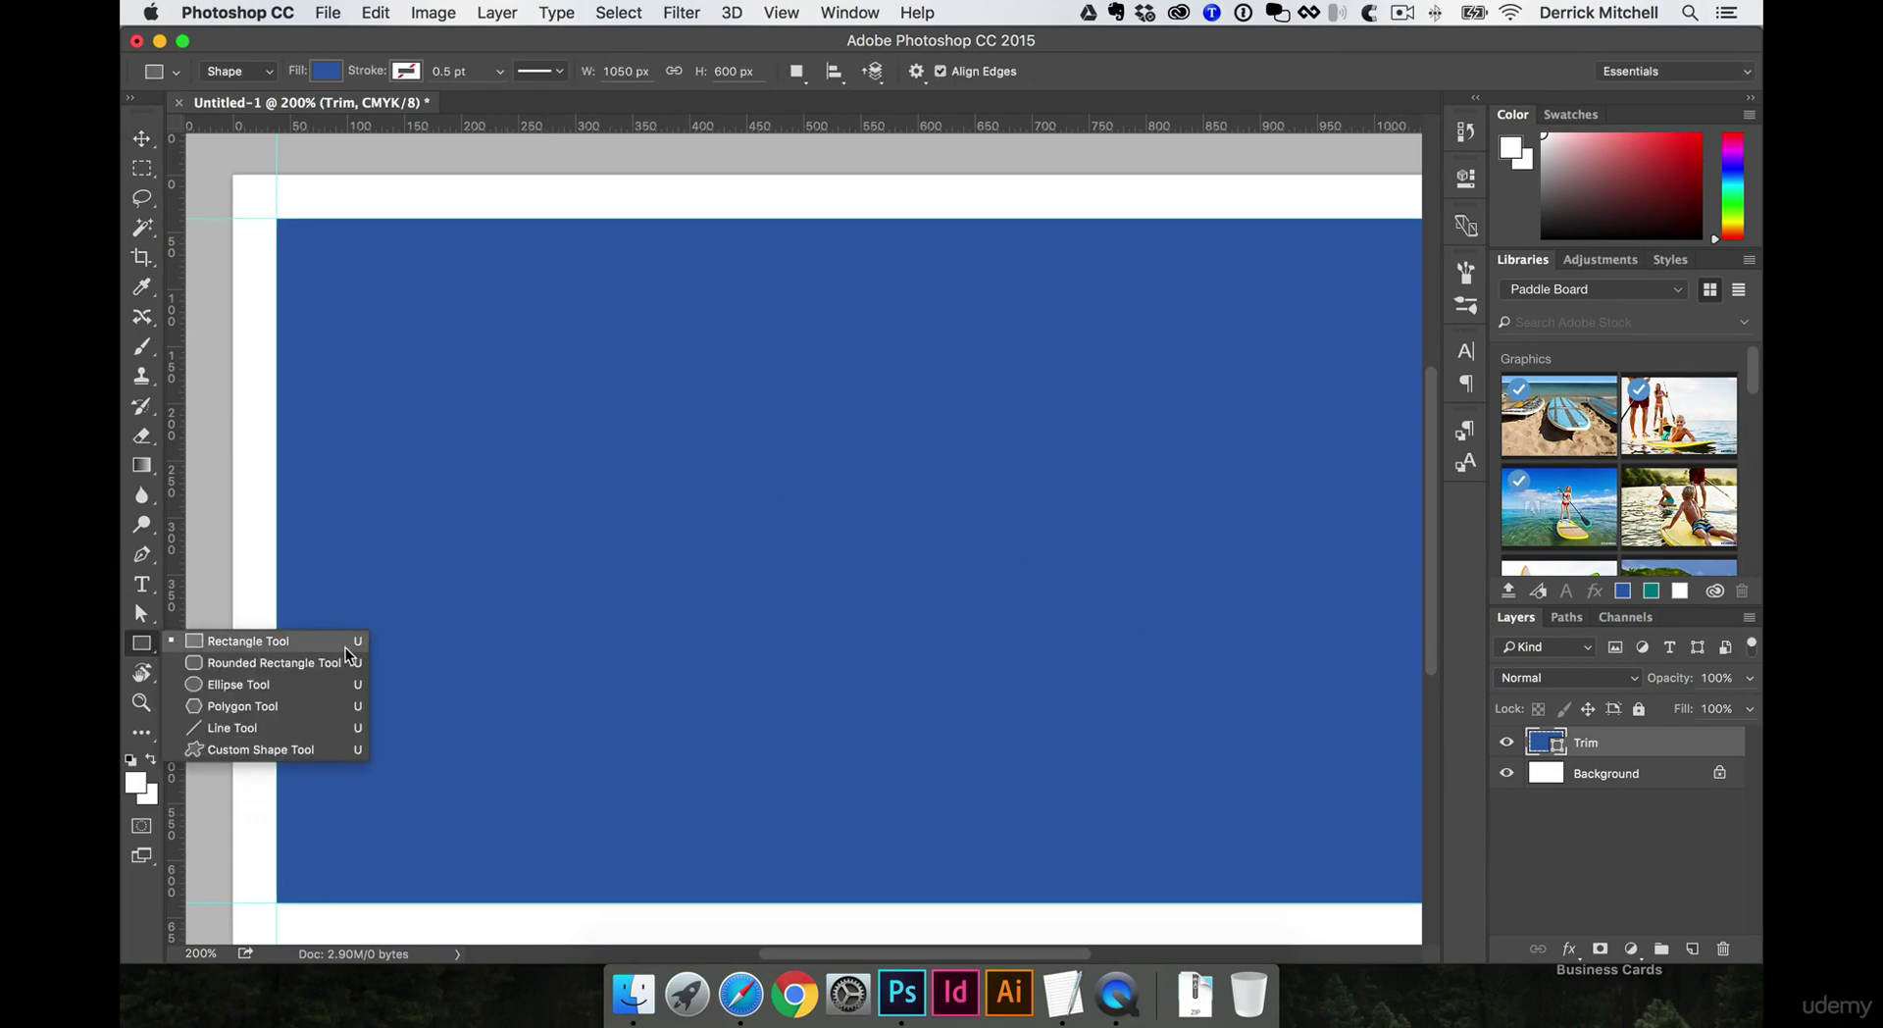
{"action": "left_click", "coordinate": [325, 72]}
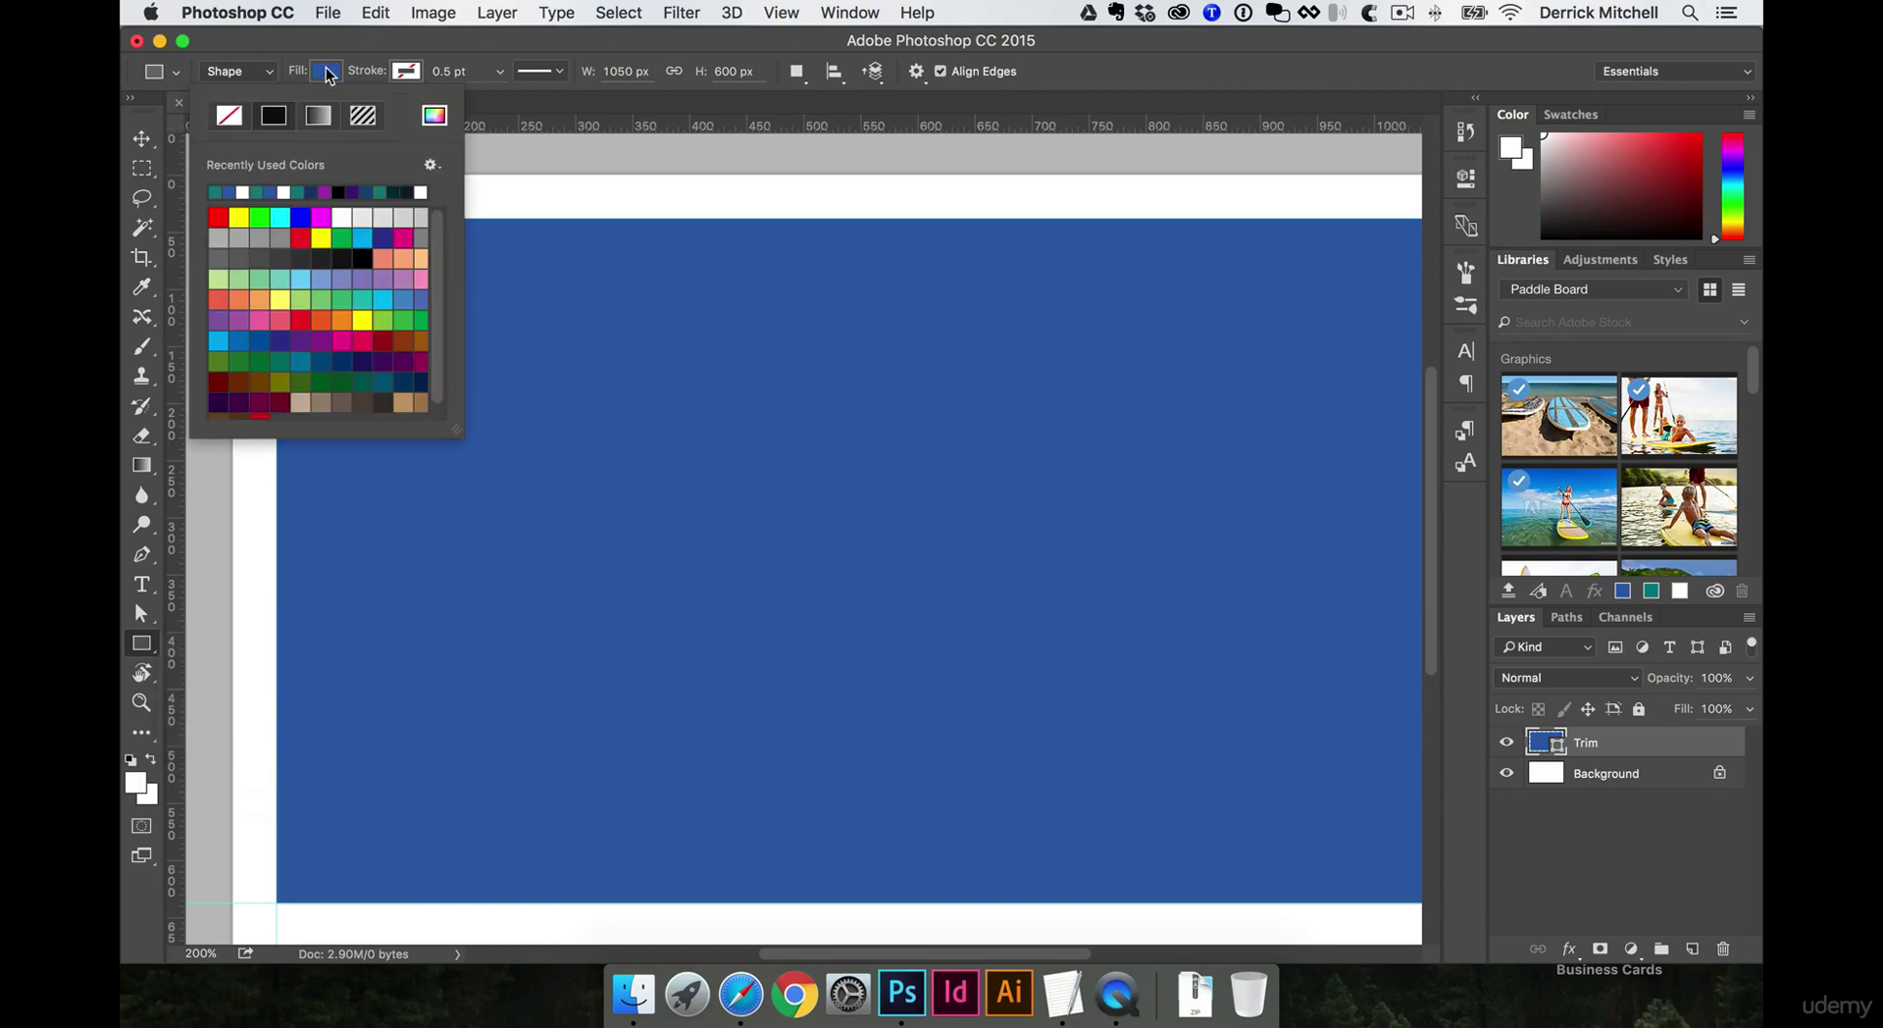
{"action": "left_click", "coordinate": [432, 115]}
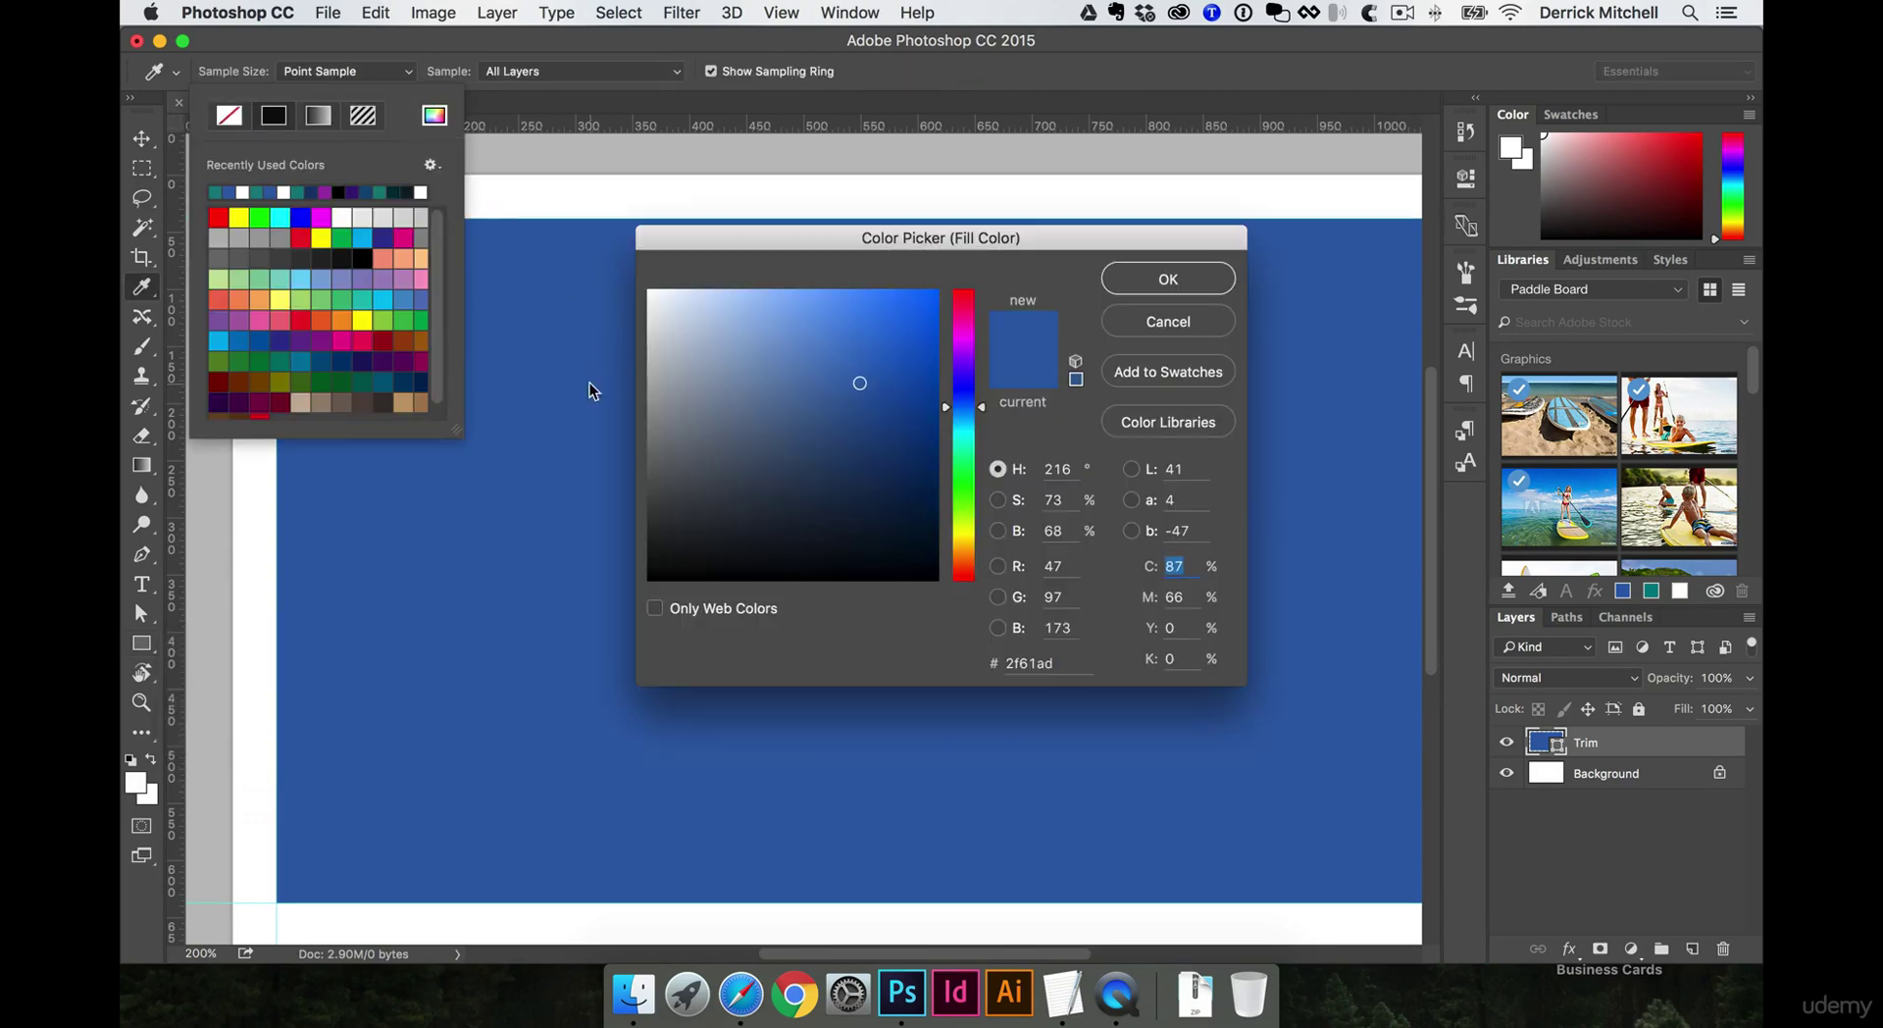
{"action": "left_click", "coordinate": [882, 465]}
{"action": "left_click", "coordinate": [1168, 279]}
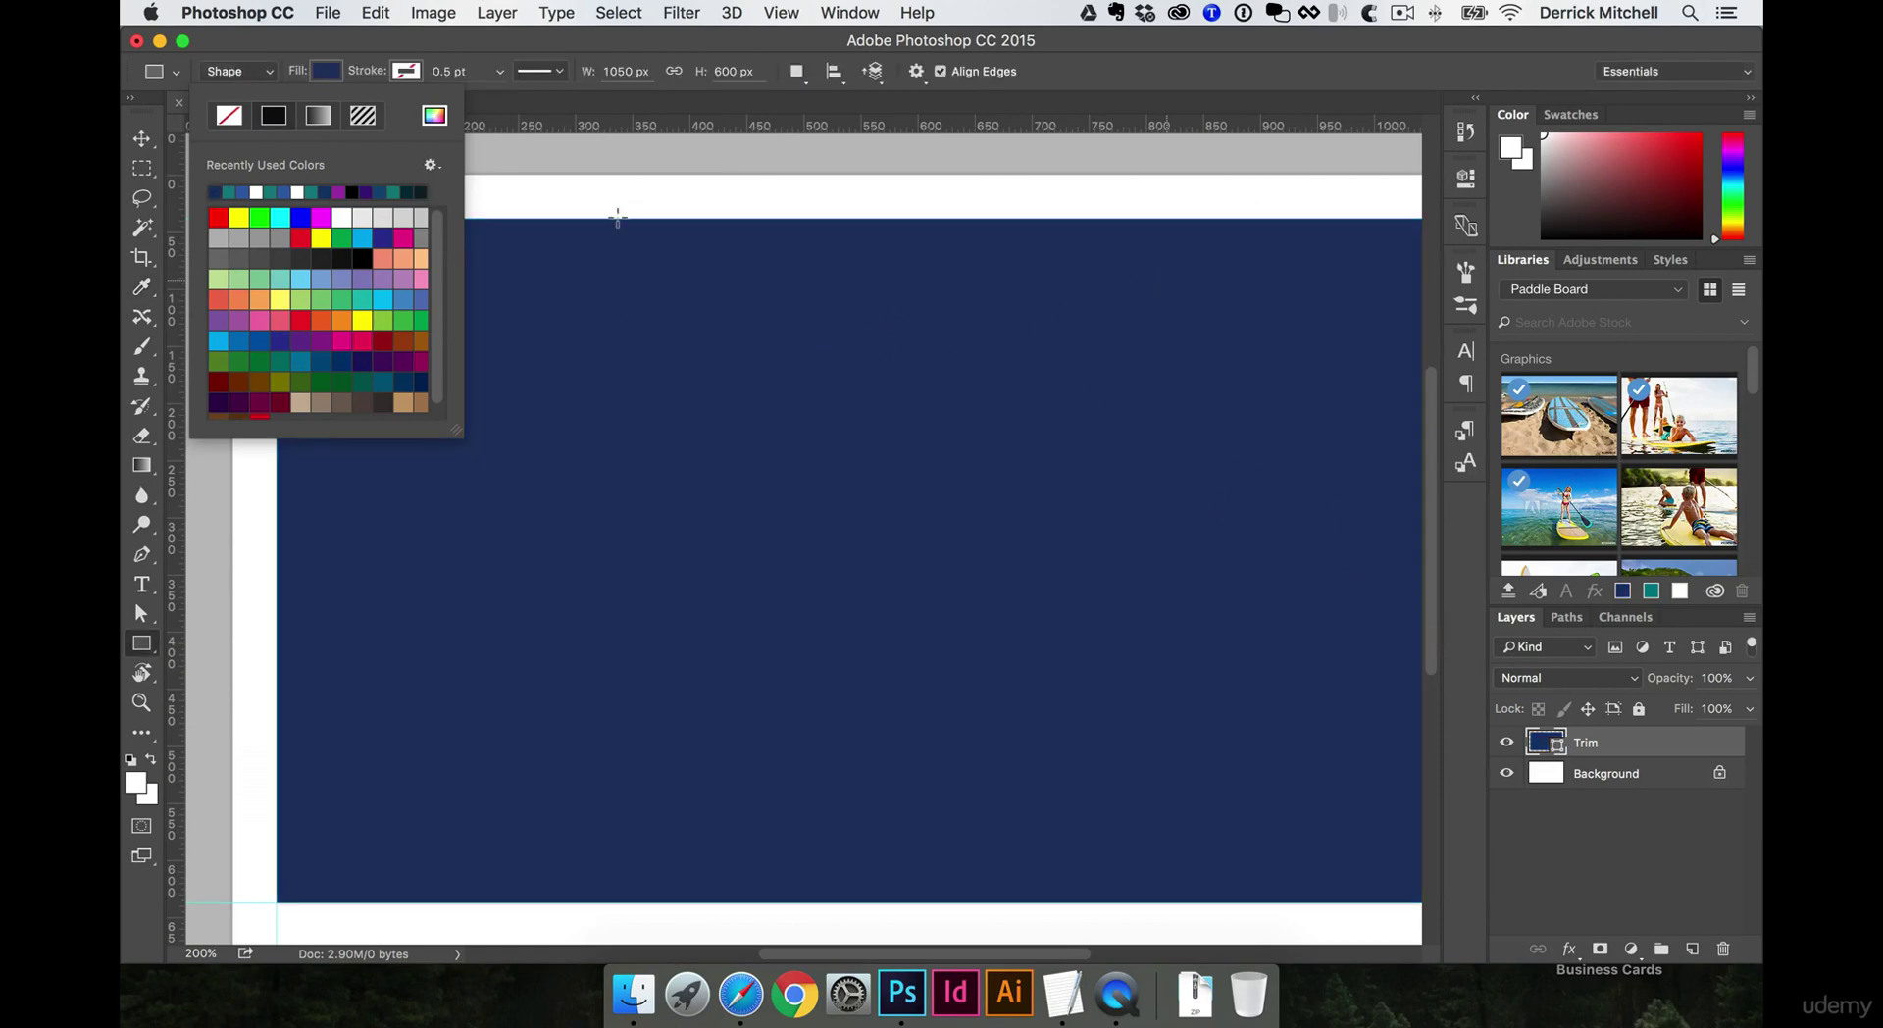
Create a second rectangle of 1050 × 600 px above Trim and fill it with the recently used lighter blue
{"action": "left_click", "coordinate": [609, 197]}
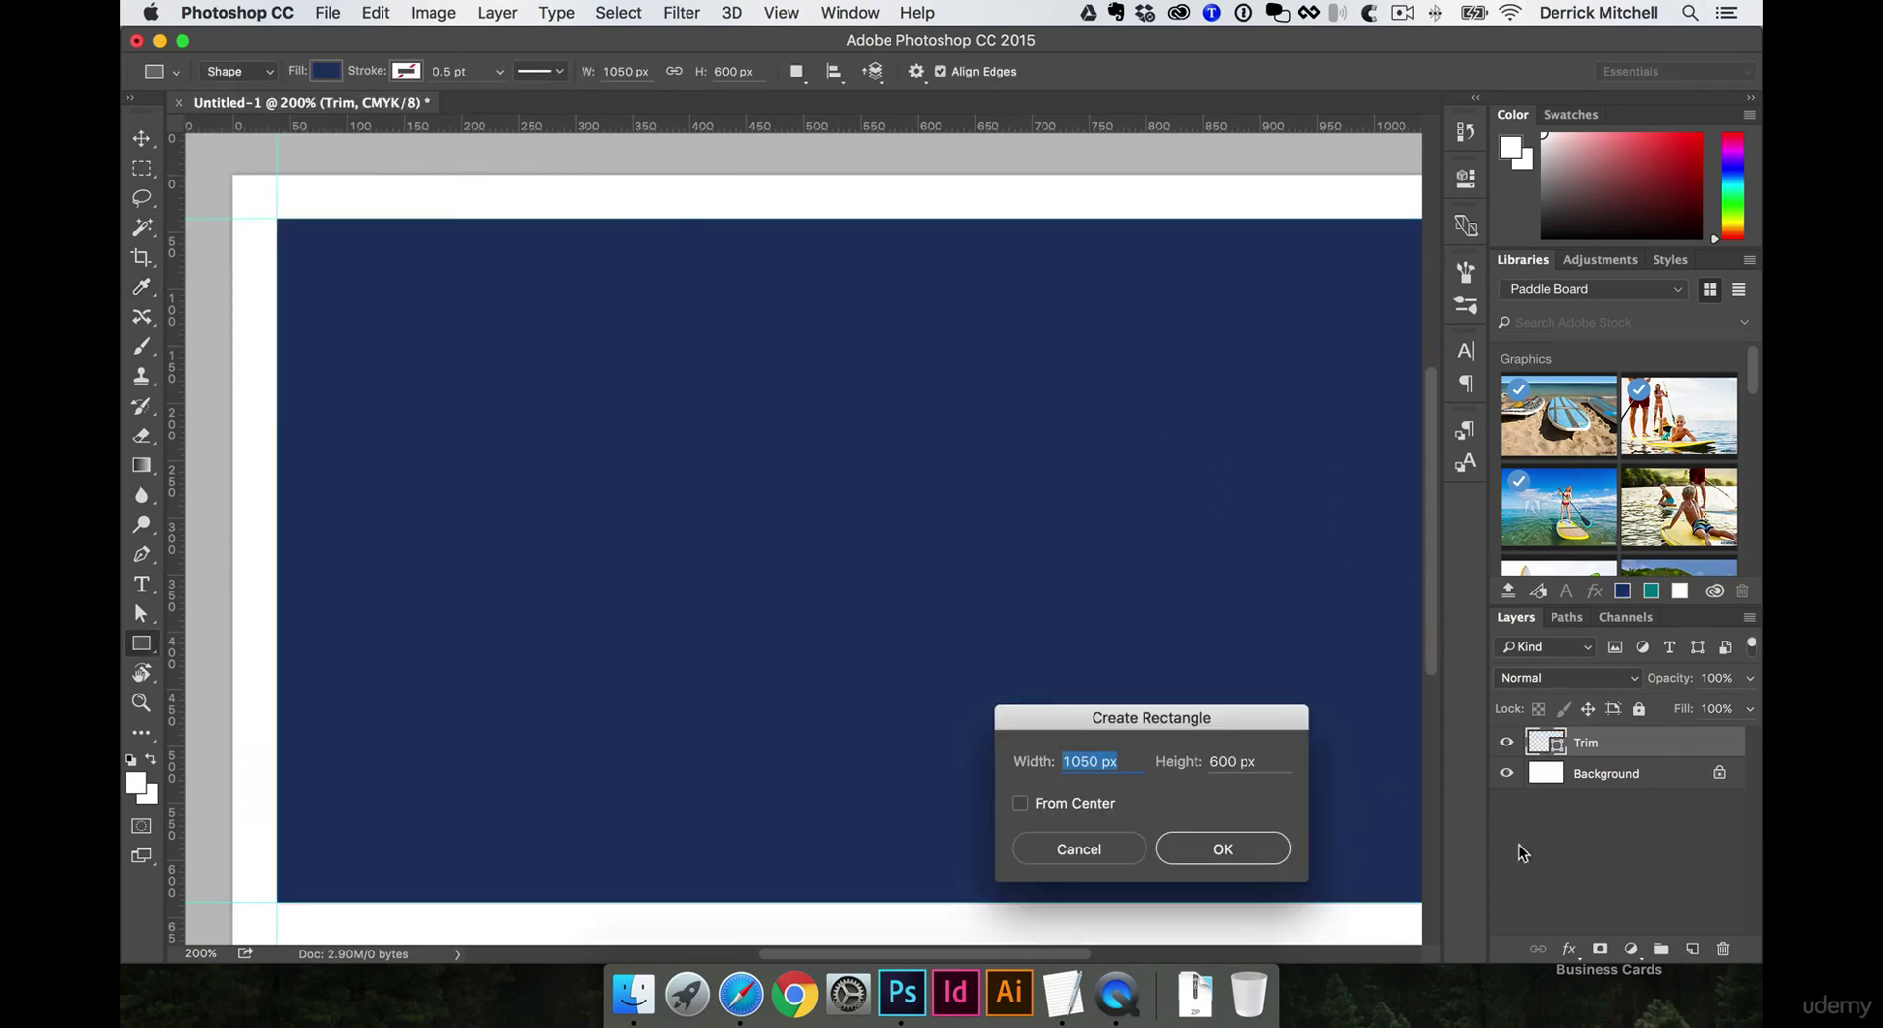
{"action": "left_click", "coordinate": [1226, 849]}
{"action": "key", "text": "v"}
{"action": "left_click_drag", "start_coordinate": [903, 402], "coordinate": [773, 426]}
{"action": "key", "text": "c"}
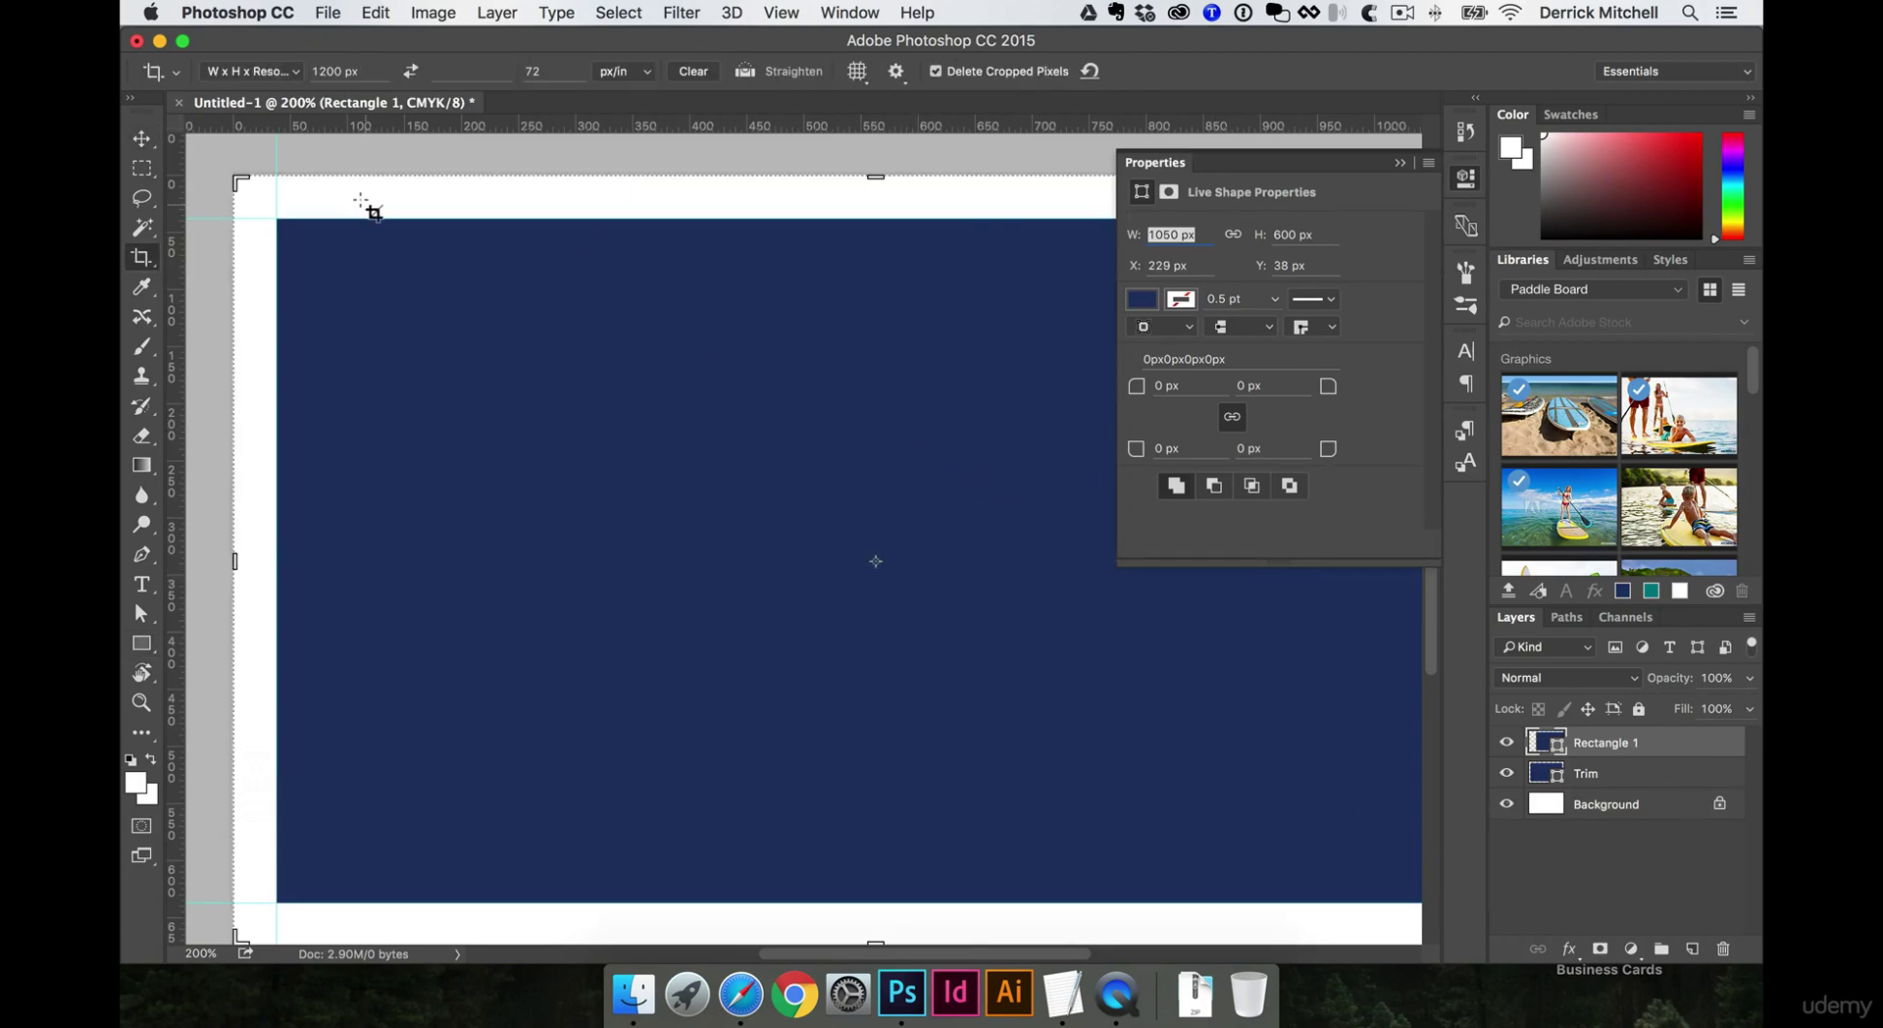
{"action": "key", "text": "u"}
{"action": "left_click", "coordinate": [326, 71]}
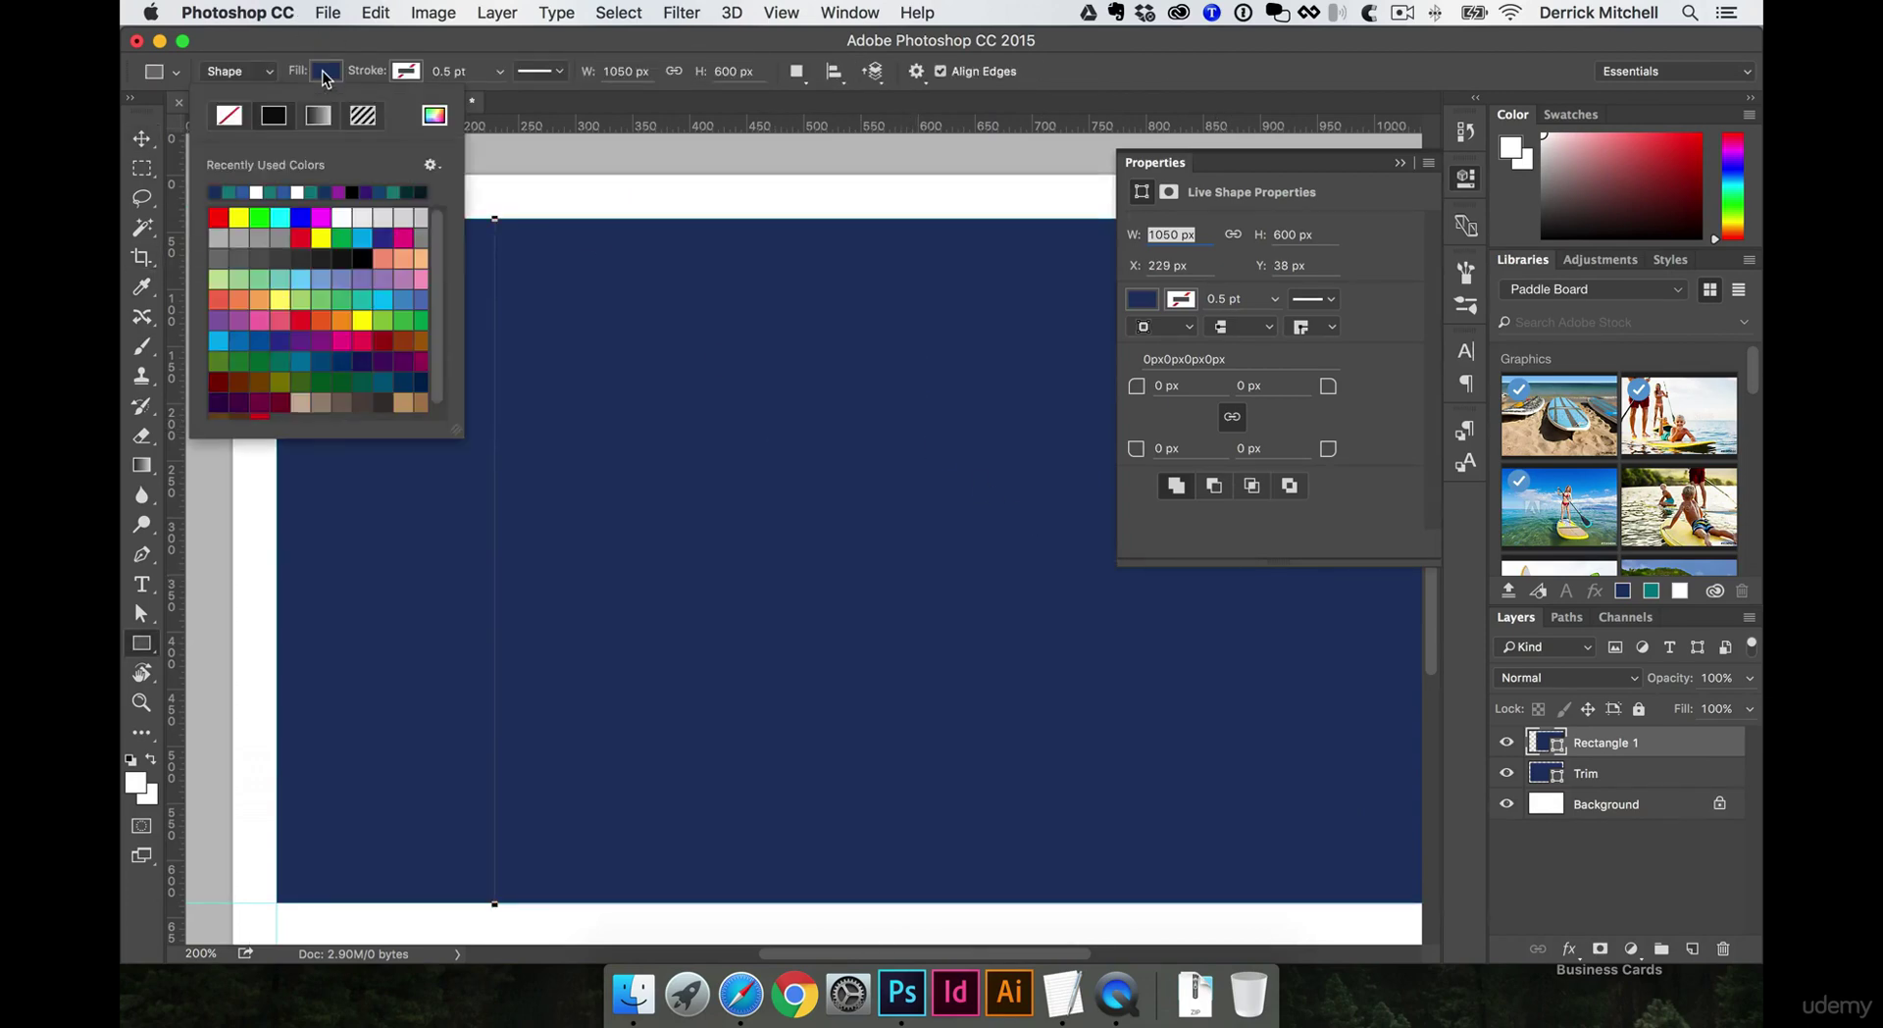
{"action": "left_click", "coordinate": [285, 191]}
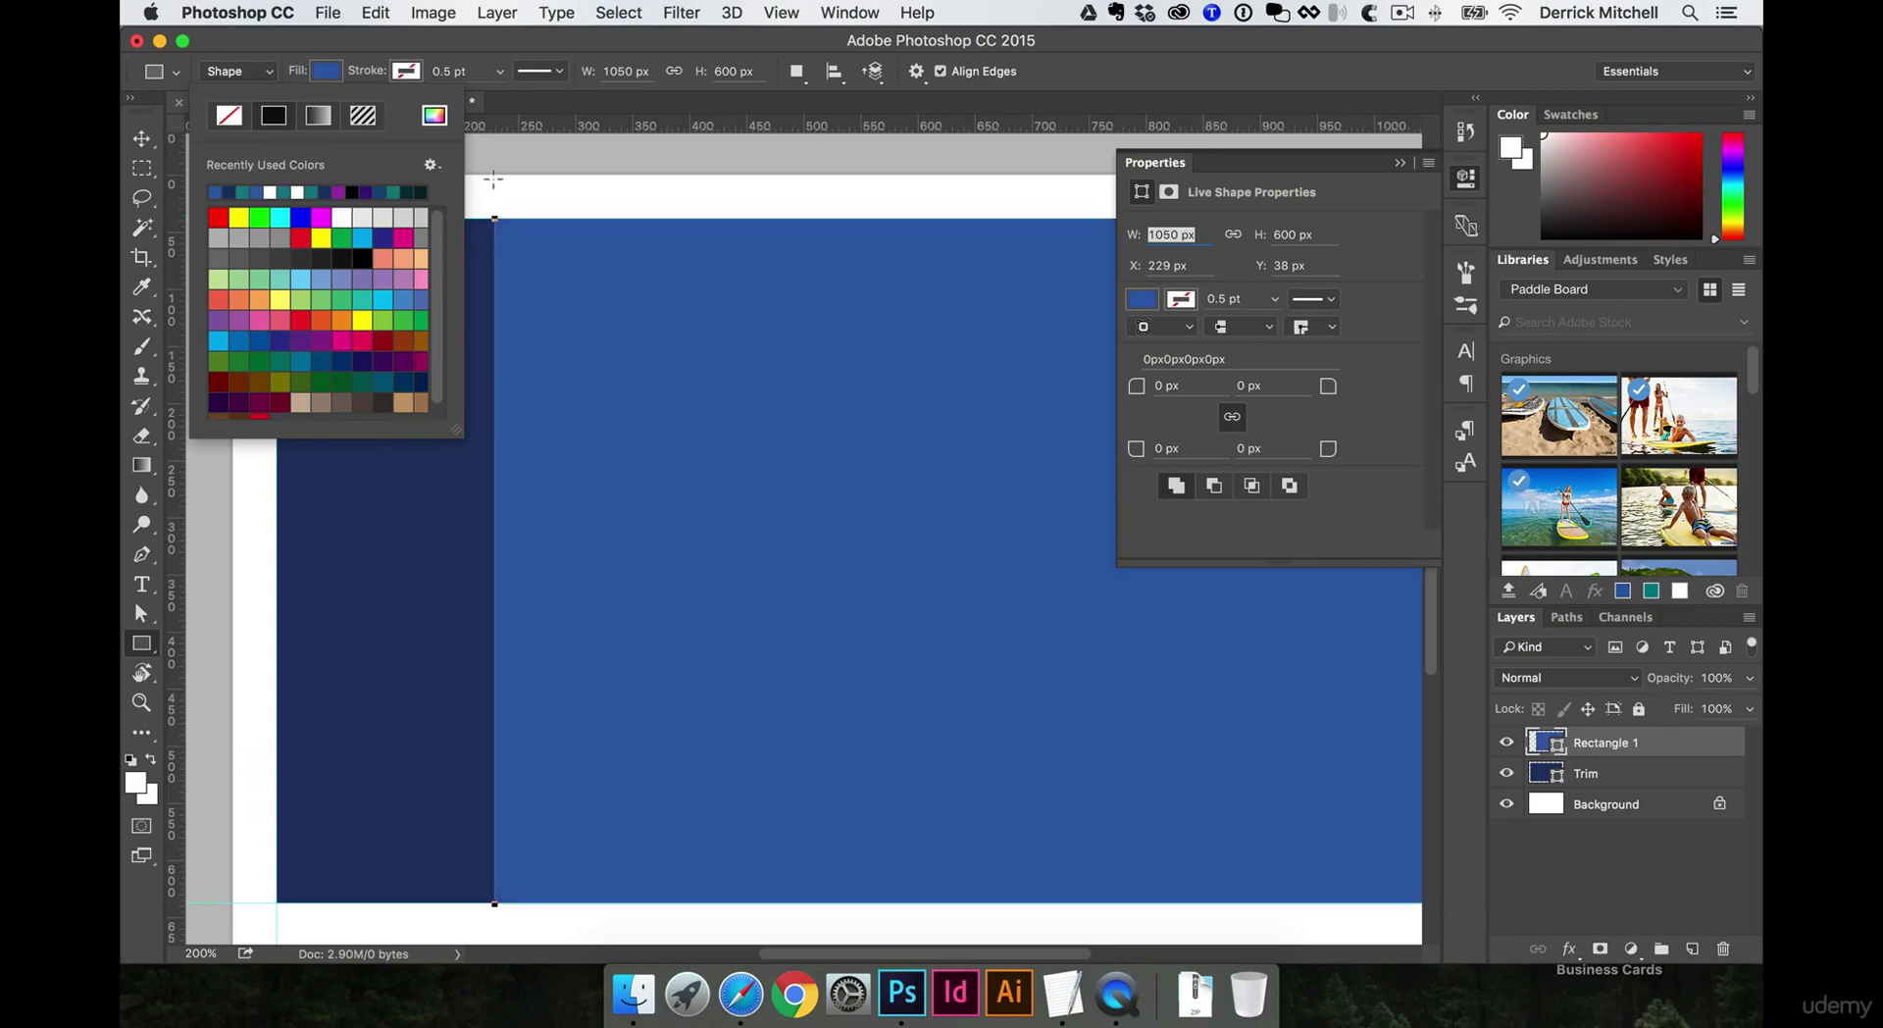
Move the lighter blue rectangle to about X 60 px, Y 75 px and resize it to a 0.125 × 0.125 in square
{"action": "left_click", "coordinate": [142, 138]}
{"action": "left_click_drag", "start_coordinate": [689, 311], "coordinate": [498, 344]}
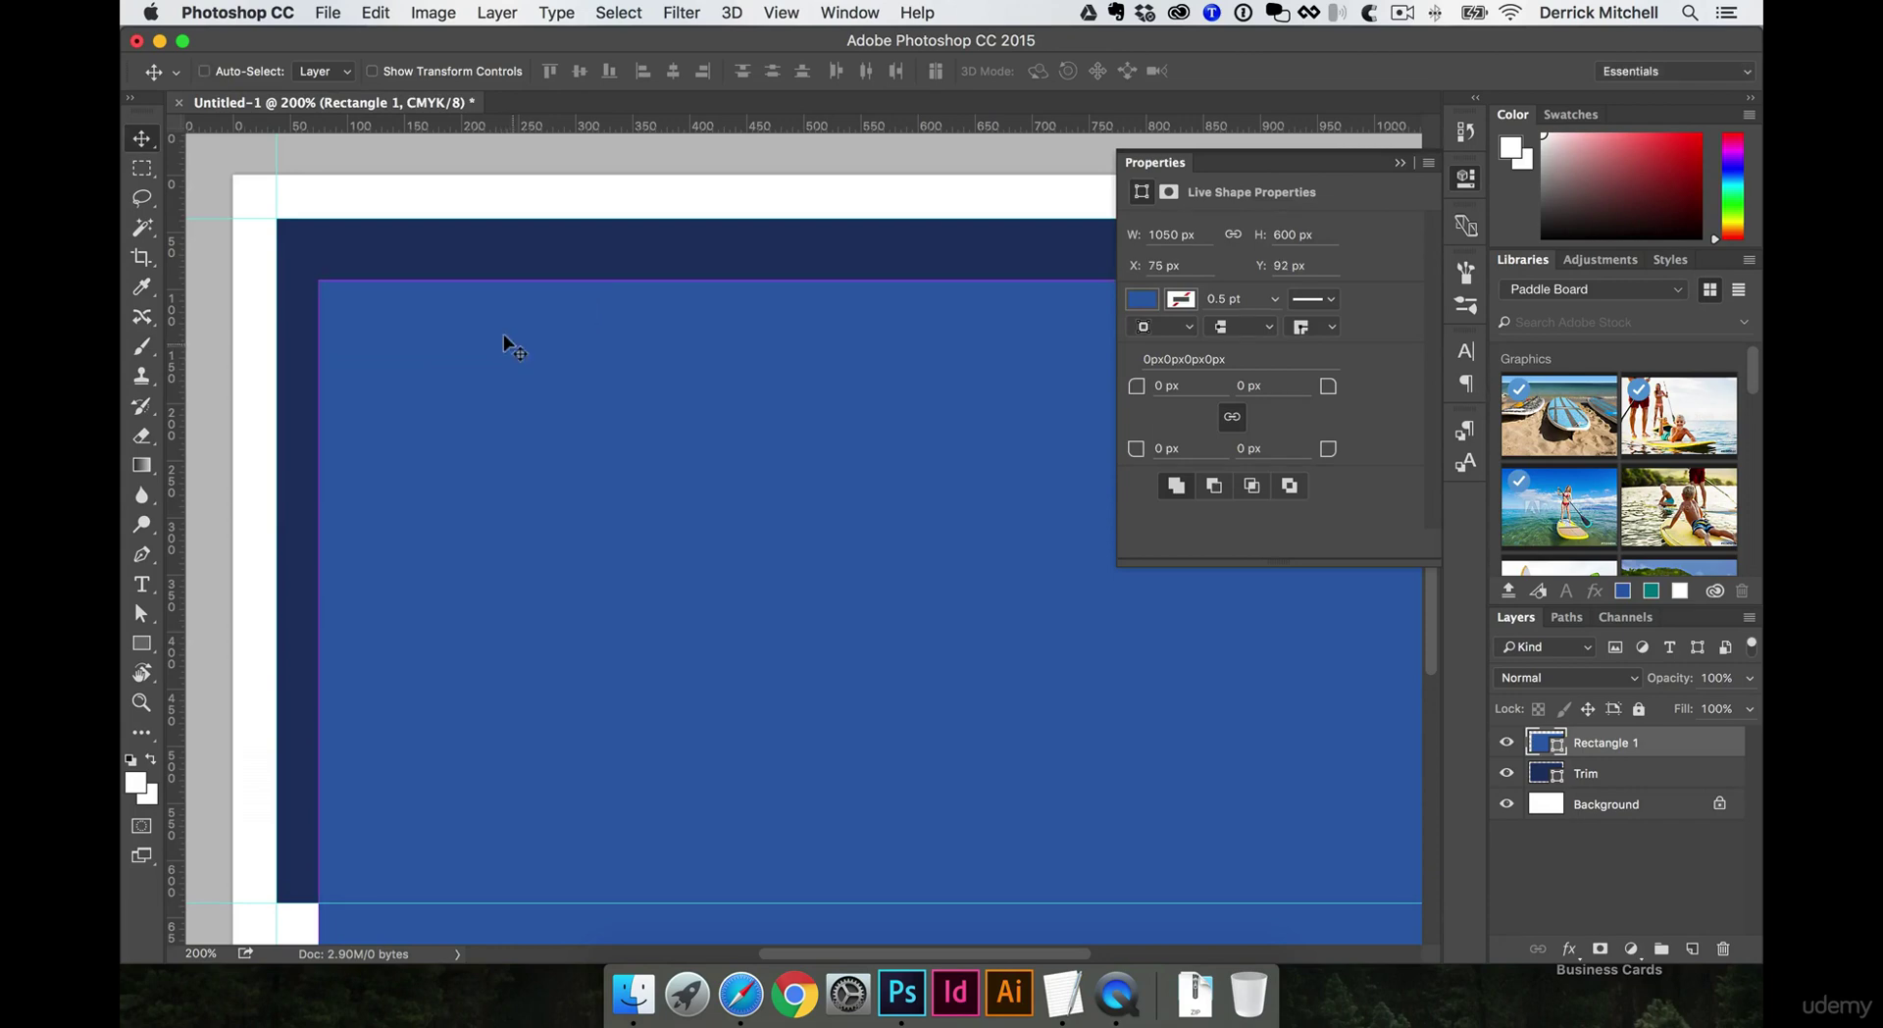
{"action": "key", "text": "super+t"}
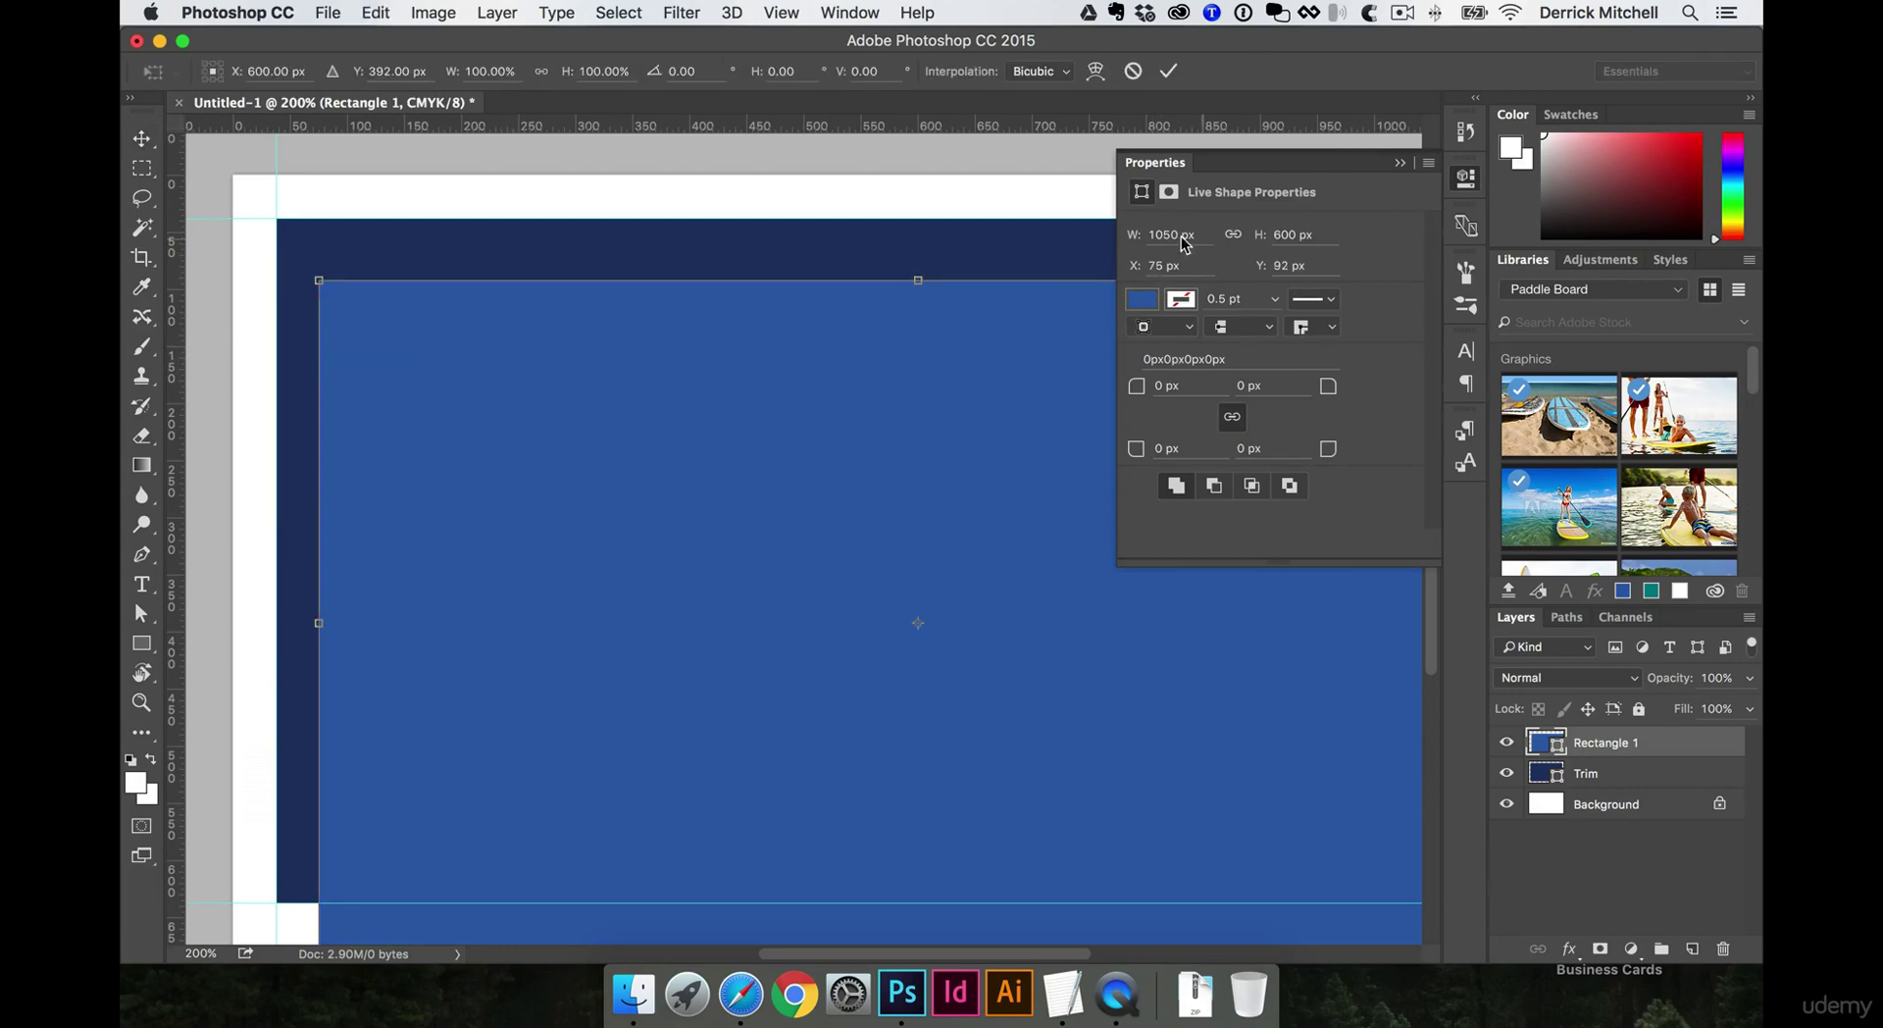
{"action": "key", "text": "Return"}
{"action": "left_click_drag", "start_coordinate": [1047, 399], "coordinate": [1030, 387]}
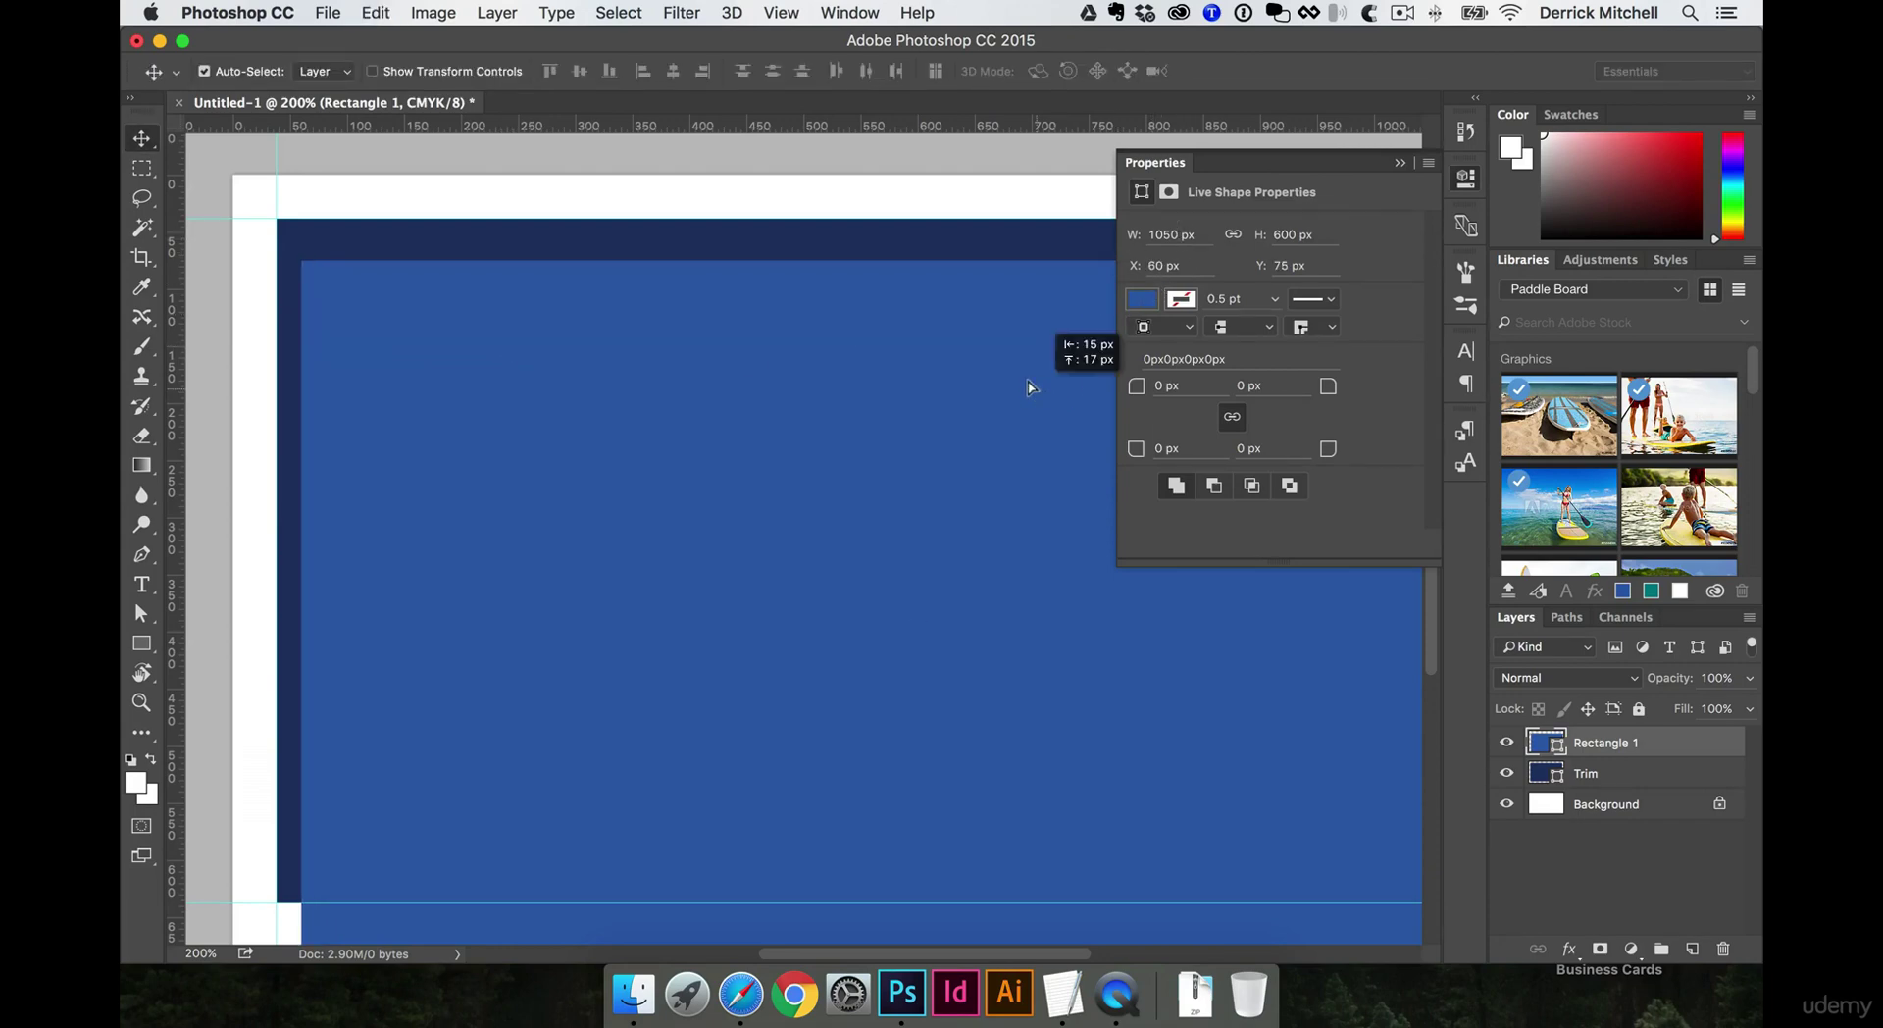
{"action": "double_click", "coordinate": [1172, 236]}
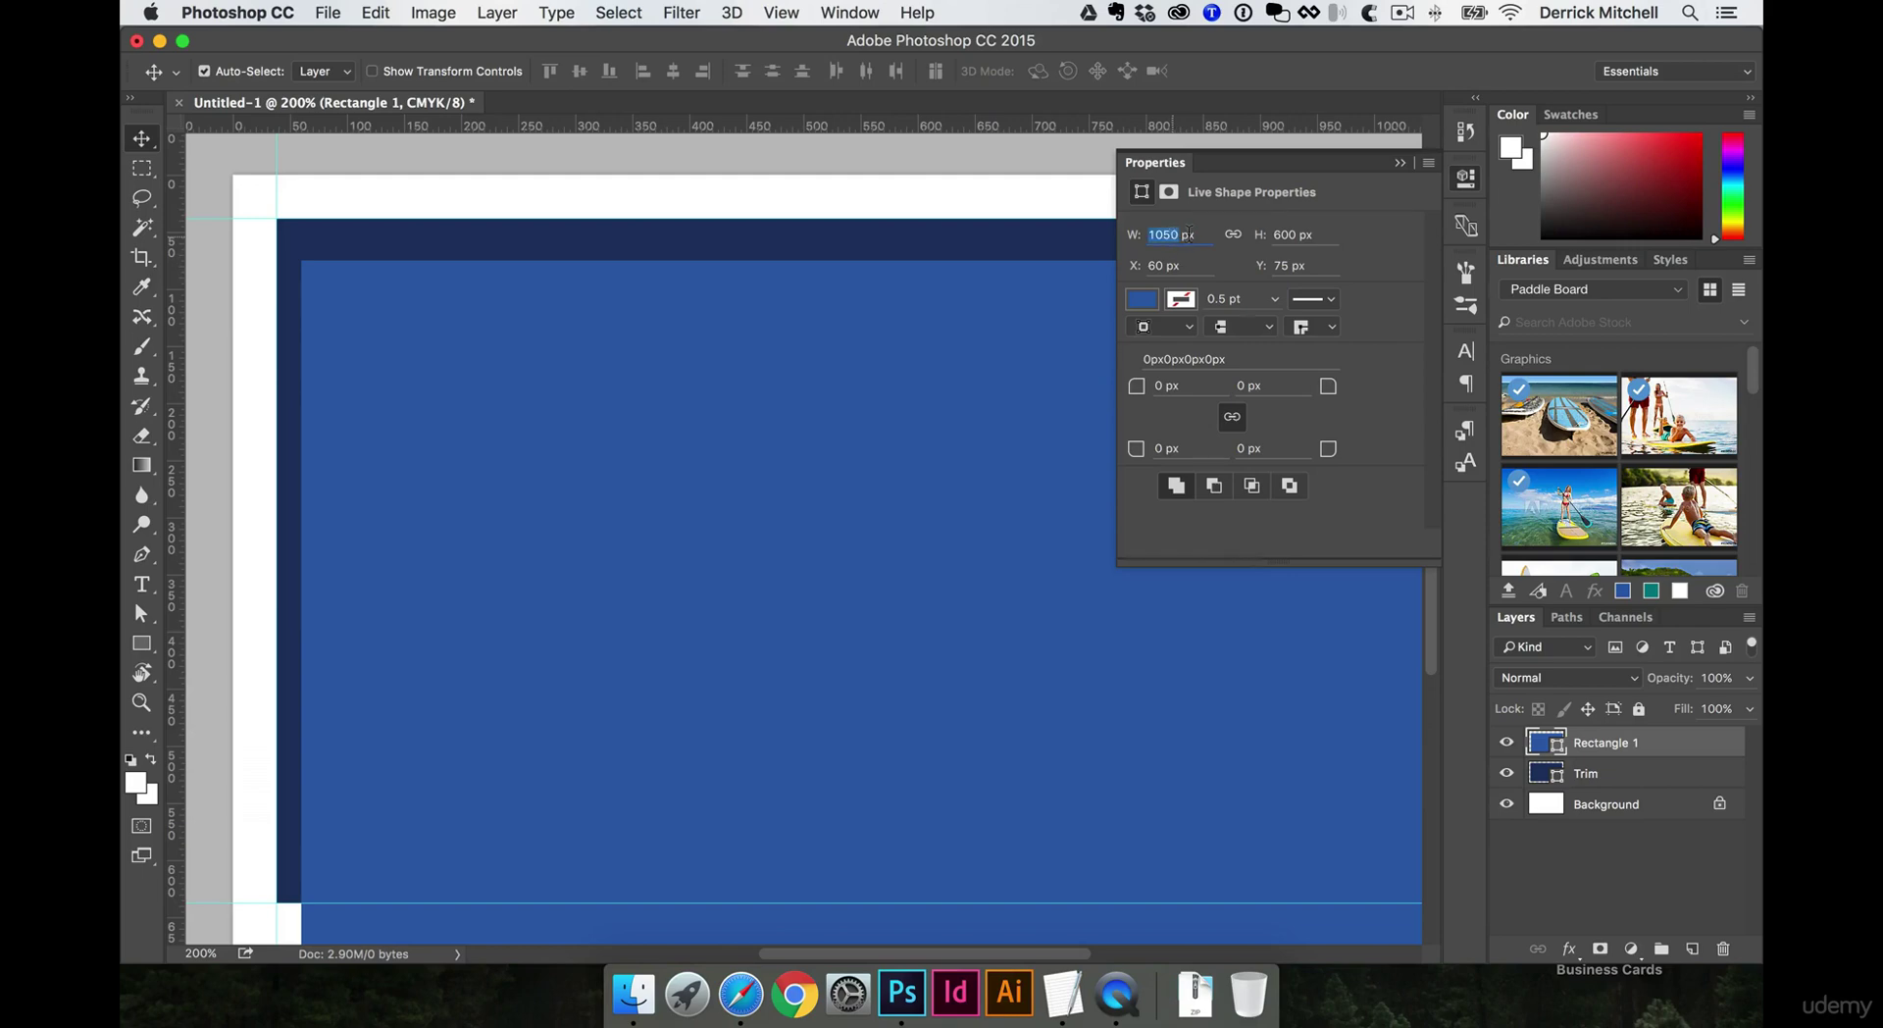
{"action": "triple_click", "coordinate": [1188, 234]}
{"action": "key", "text": "BackSpace"}
{"action": "key", "text": "Tab"}
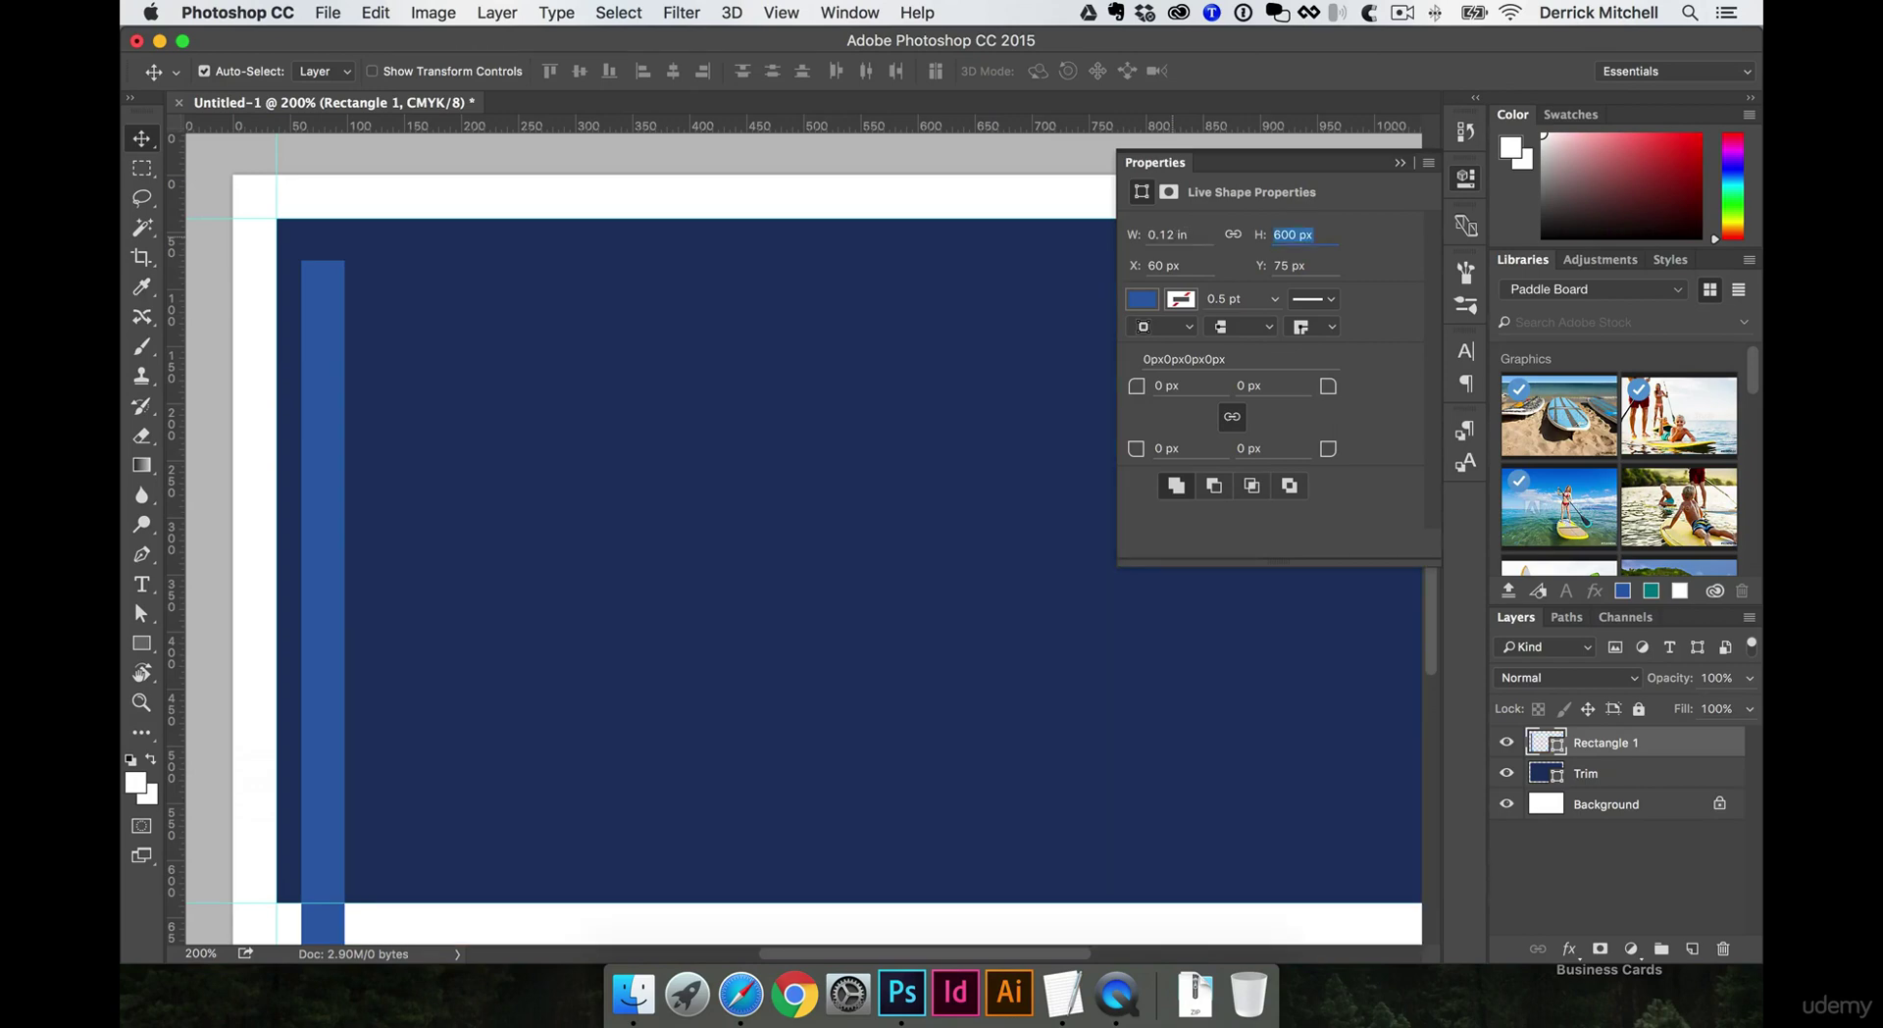
{"action": "type", "text": ".125in"}
{"action": "key", "text": "Return"}
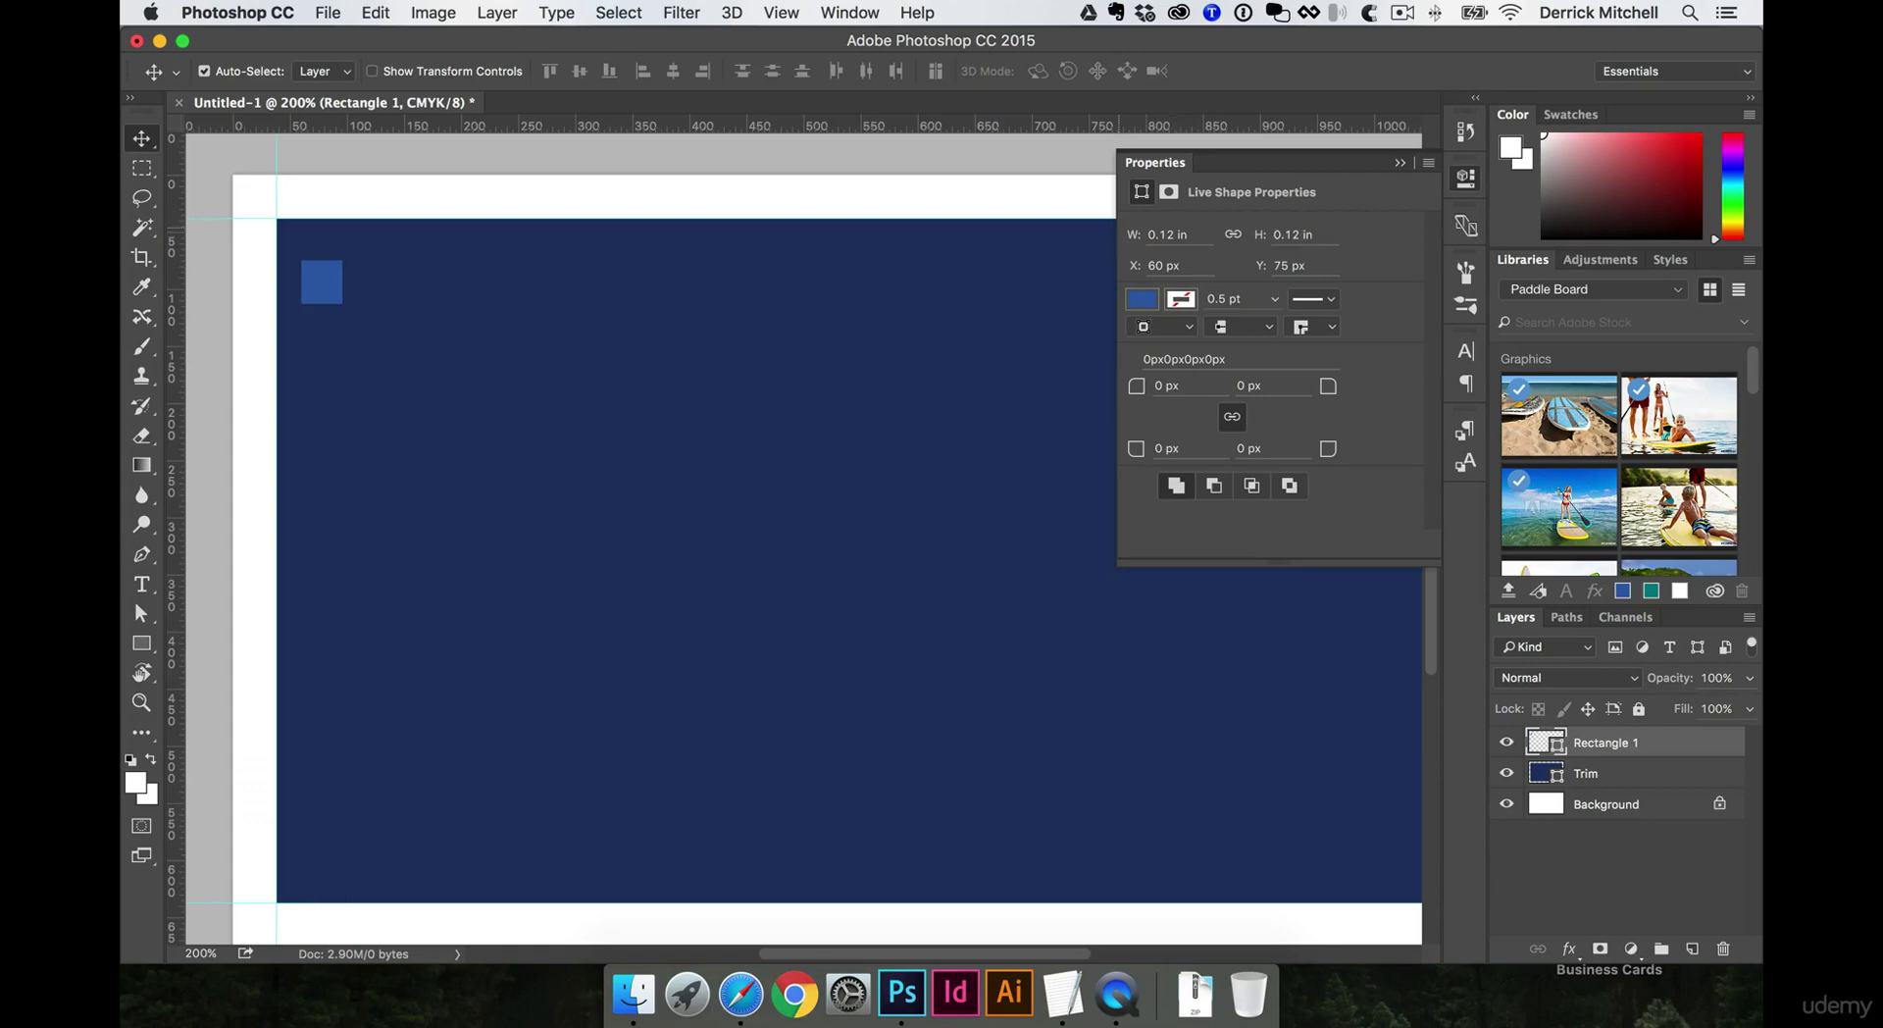
Fit the small square into the Trim rectangle's upper-left corner and place horizontal and vertical guides along its inner edges
{"action": "left_click", "coordinate": [342, 212]}
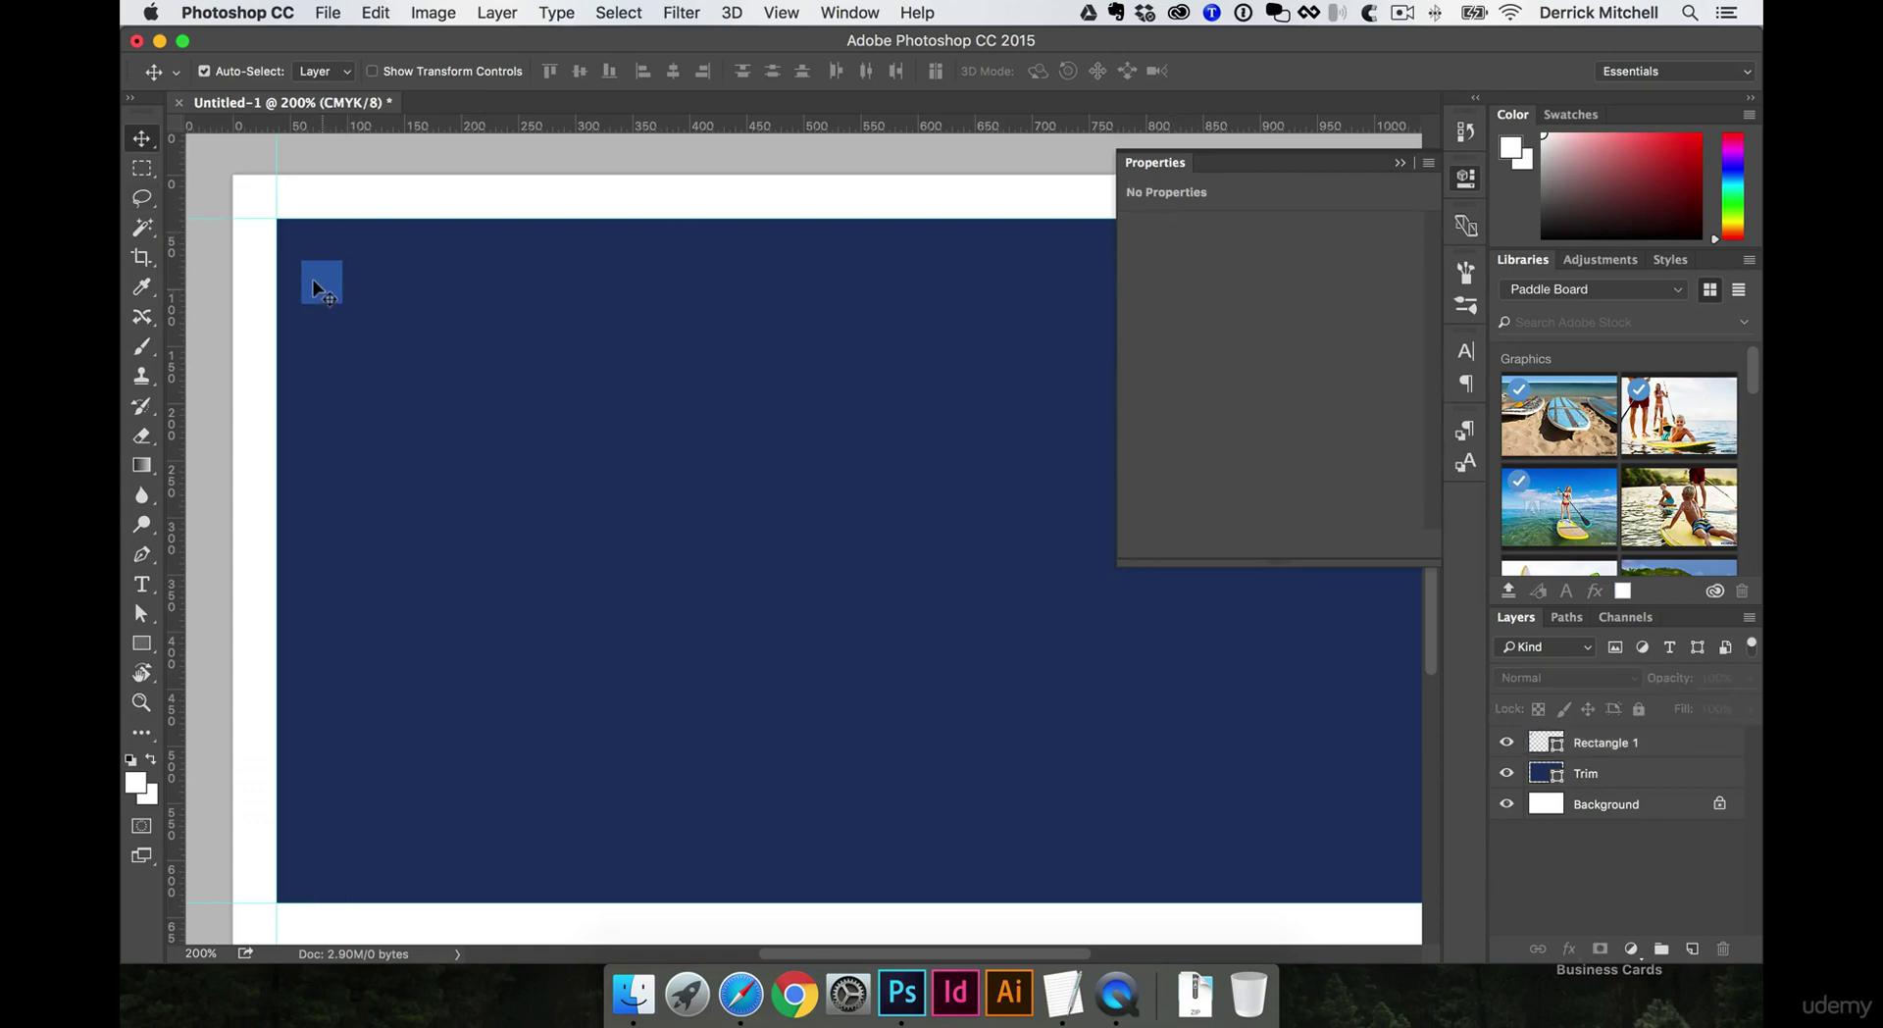
{"action": "left_click_drag", "start_coordinate": [316, 288], "coordinate": [292, 246]}
{"action": "left_click_drag", "start_coordinate": [322, 125], "coordinate": [315, 260]}
{"action": "left_click_drag", "start_coordinate": [337, 128], "coordinate": [1080, 616]}
Fit a copy of the small square into Trim's lower-right corner and place horizontal and vertical guides along its inner edges
{"action": "left_click", "coordinate": [1471, 186]}
{"action": "scroll", "coordinate": [1079, 549], "scroll_direction": "right", "scroll_amount": 4}
{"action": "scroll", "coordinate": [1079, 549], "scroll_direction": "down", "scroll_amount": 2}
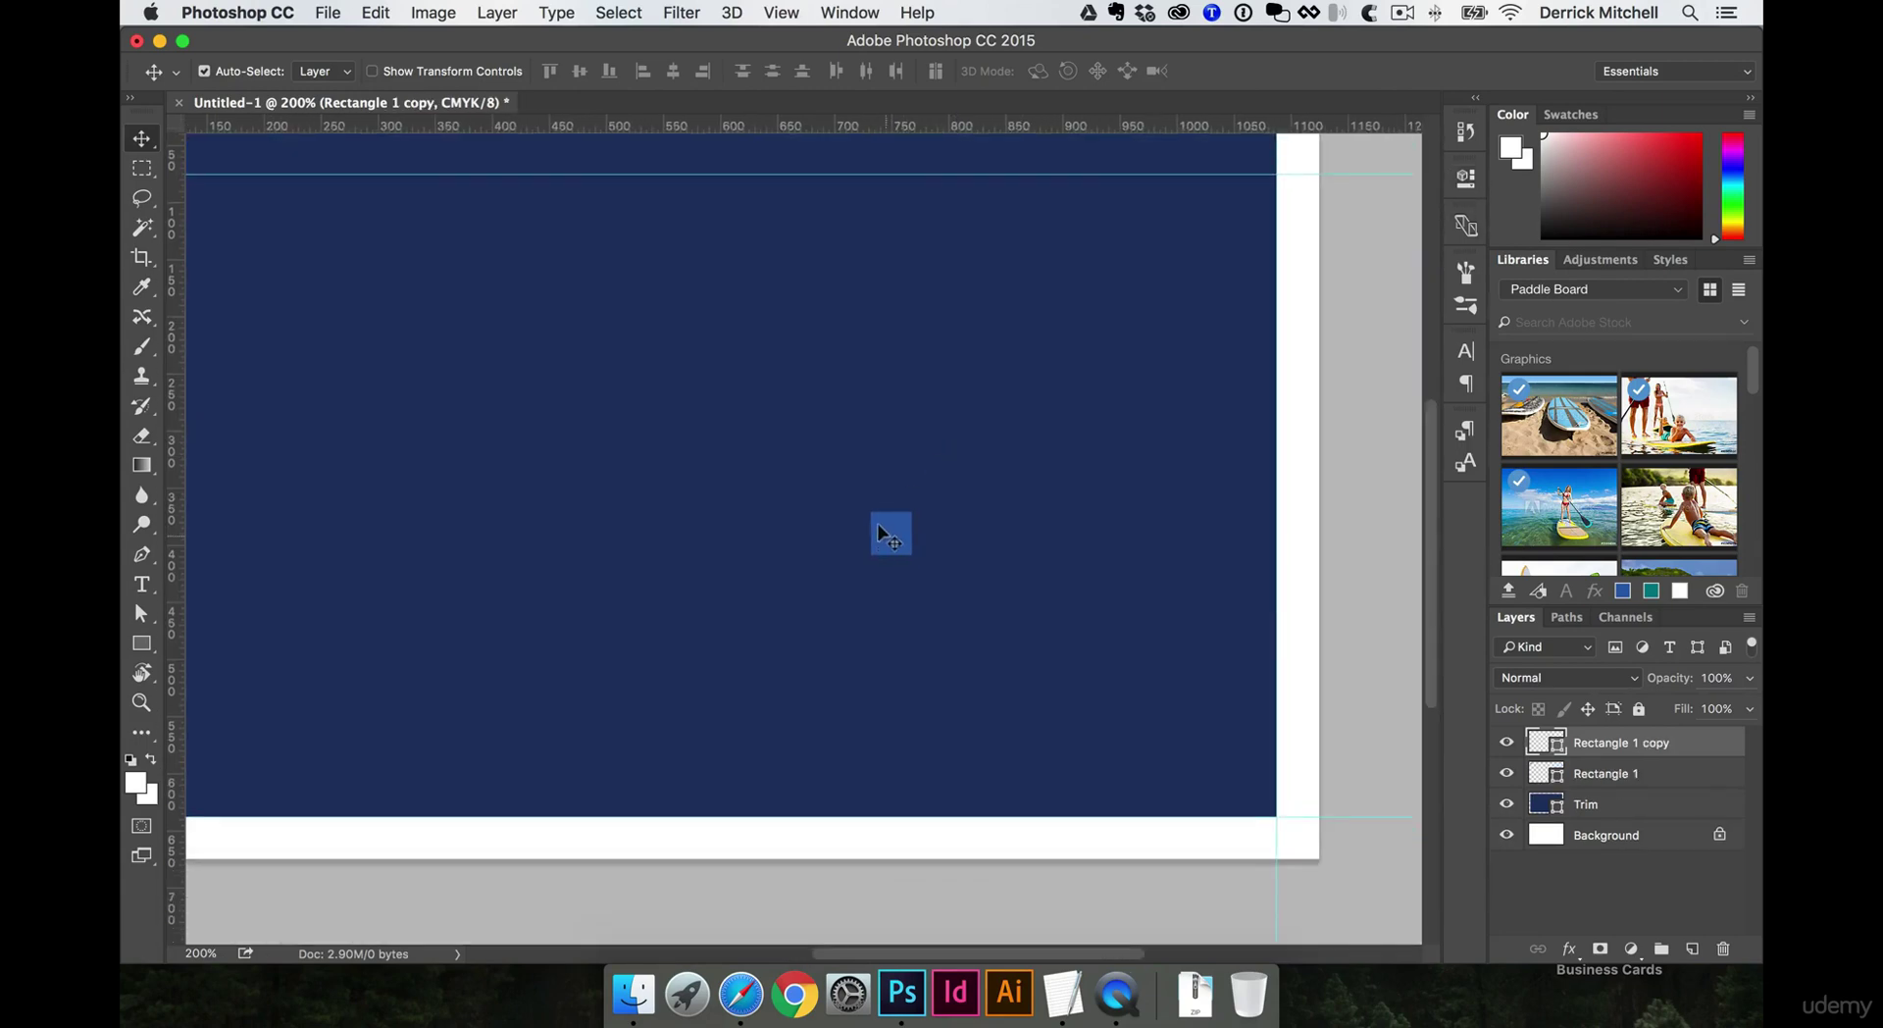
{"action": "left_click_drag", "start_coordinate": [887, 534], "coordinate": [1246, 796]}
{"action": "left_click_drag", "start_coordinate": [1195, 135], "coordinate": [1265, 775]}
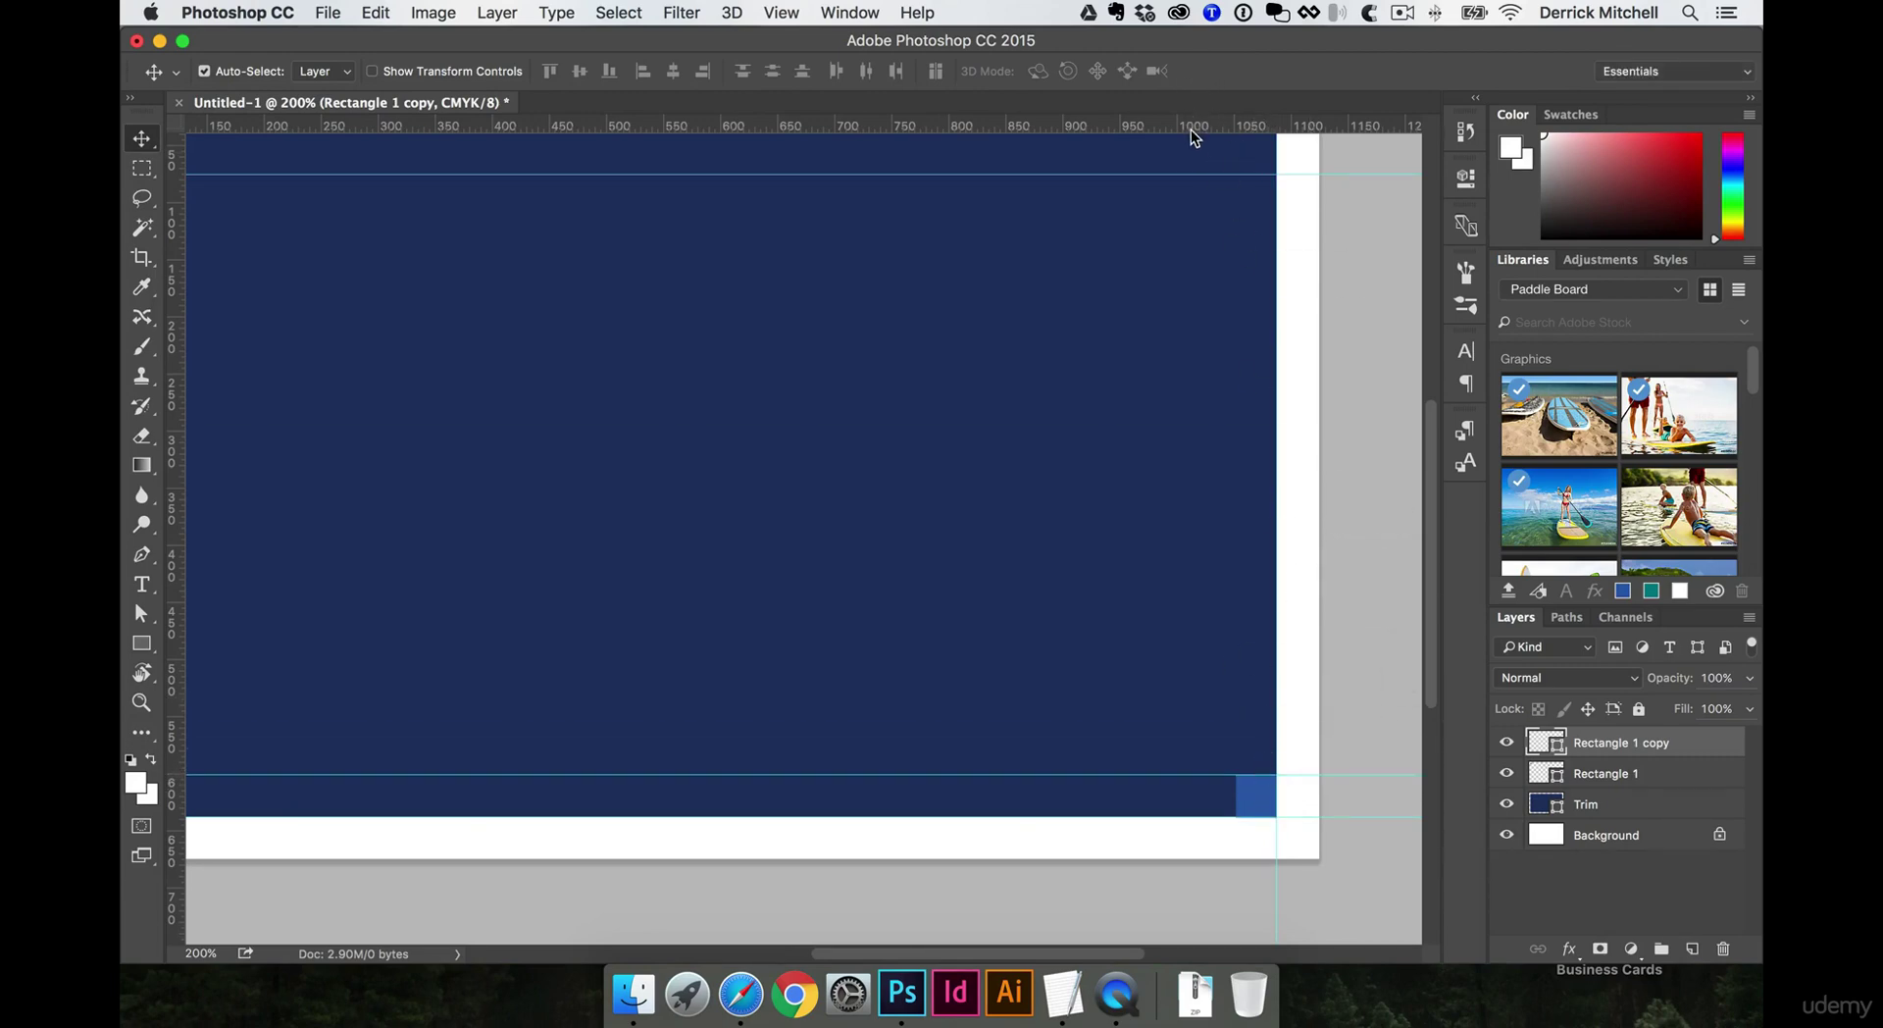
{"action": "left_click_drag", "start_coordinate": [1194, 132], "coordinate": [1234, 406]}
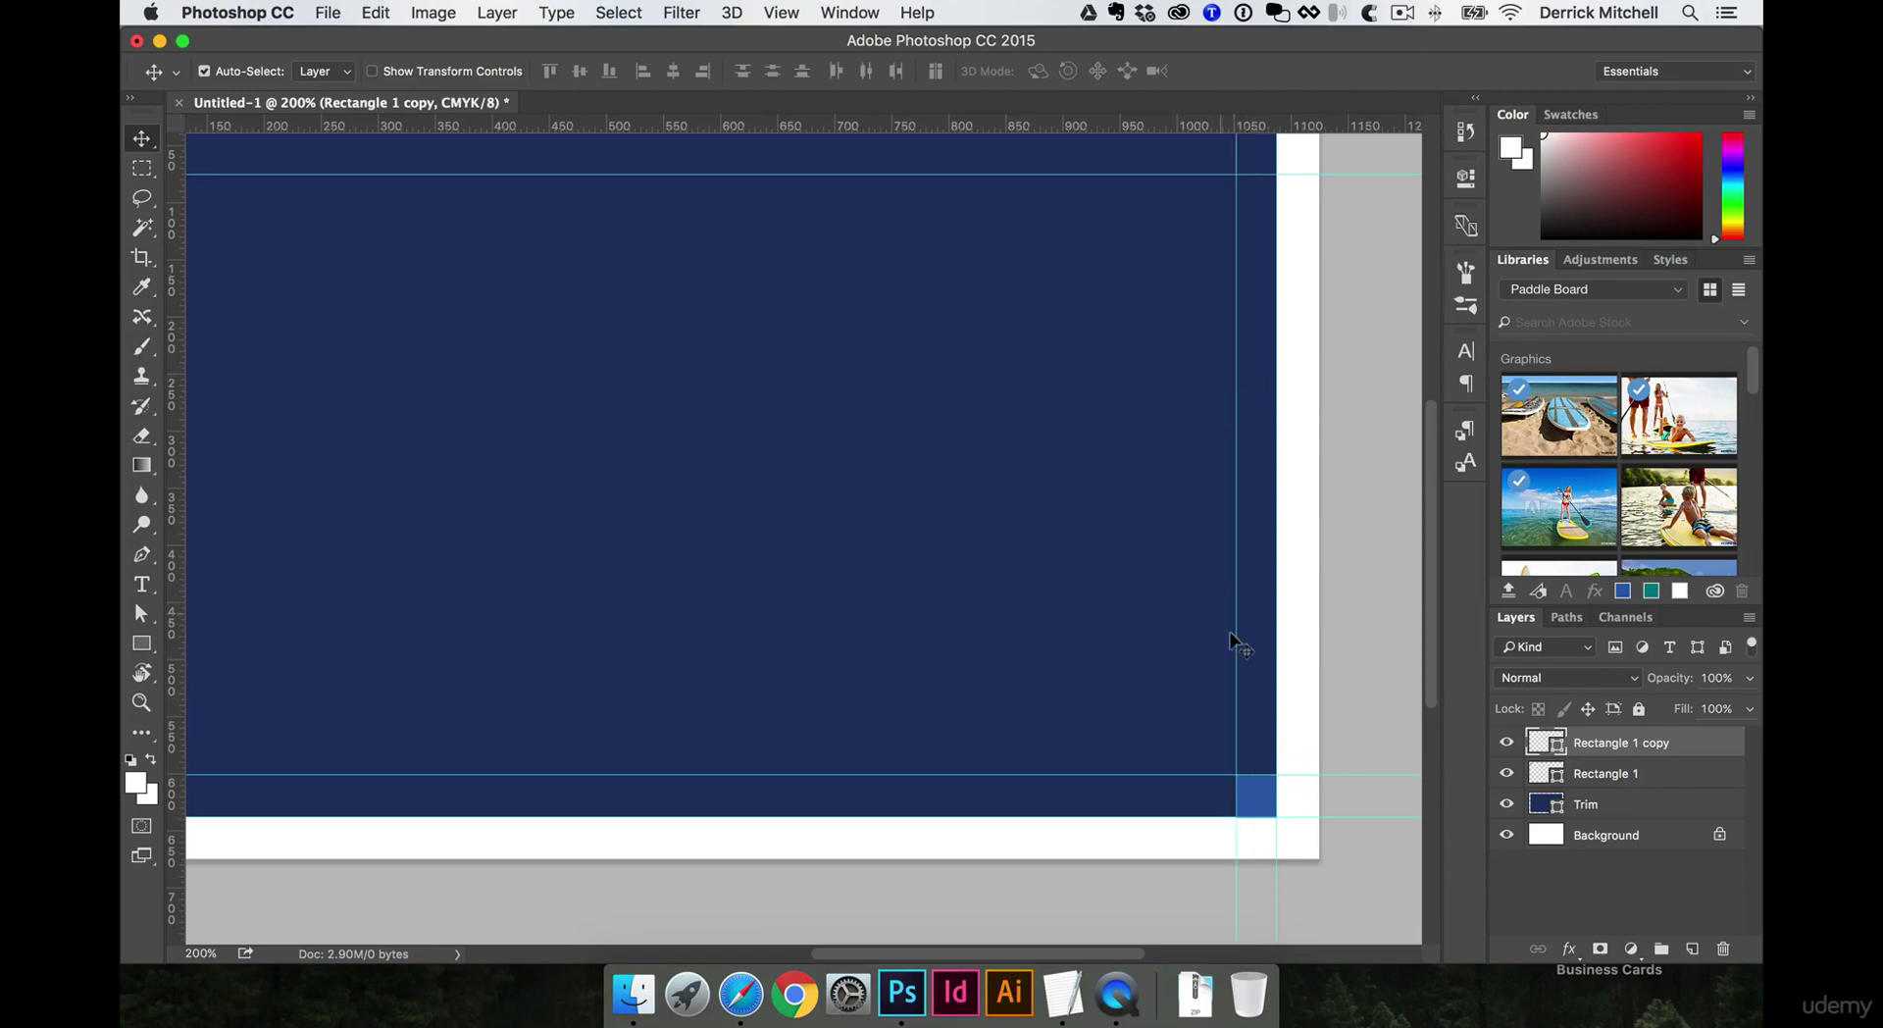
Delete both small measuring squares, leaving only the Trim and Background layers with the guides
{"action": "key", "text": "Delete"}
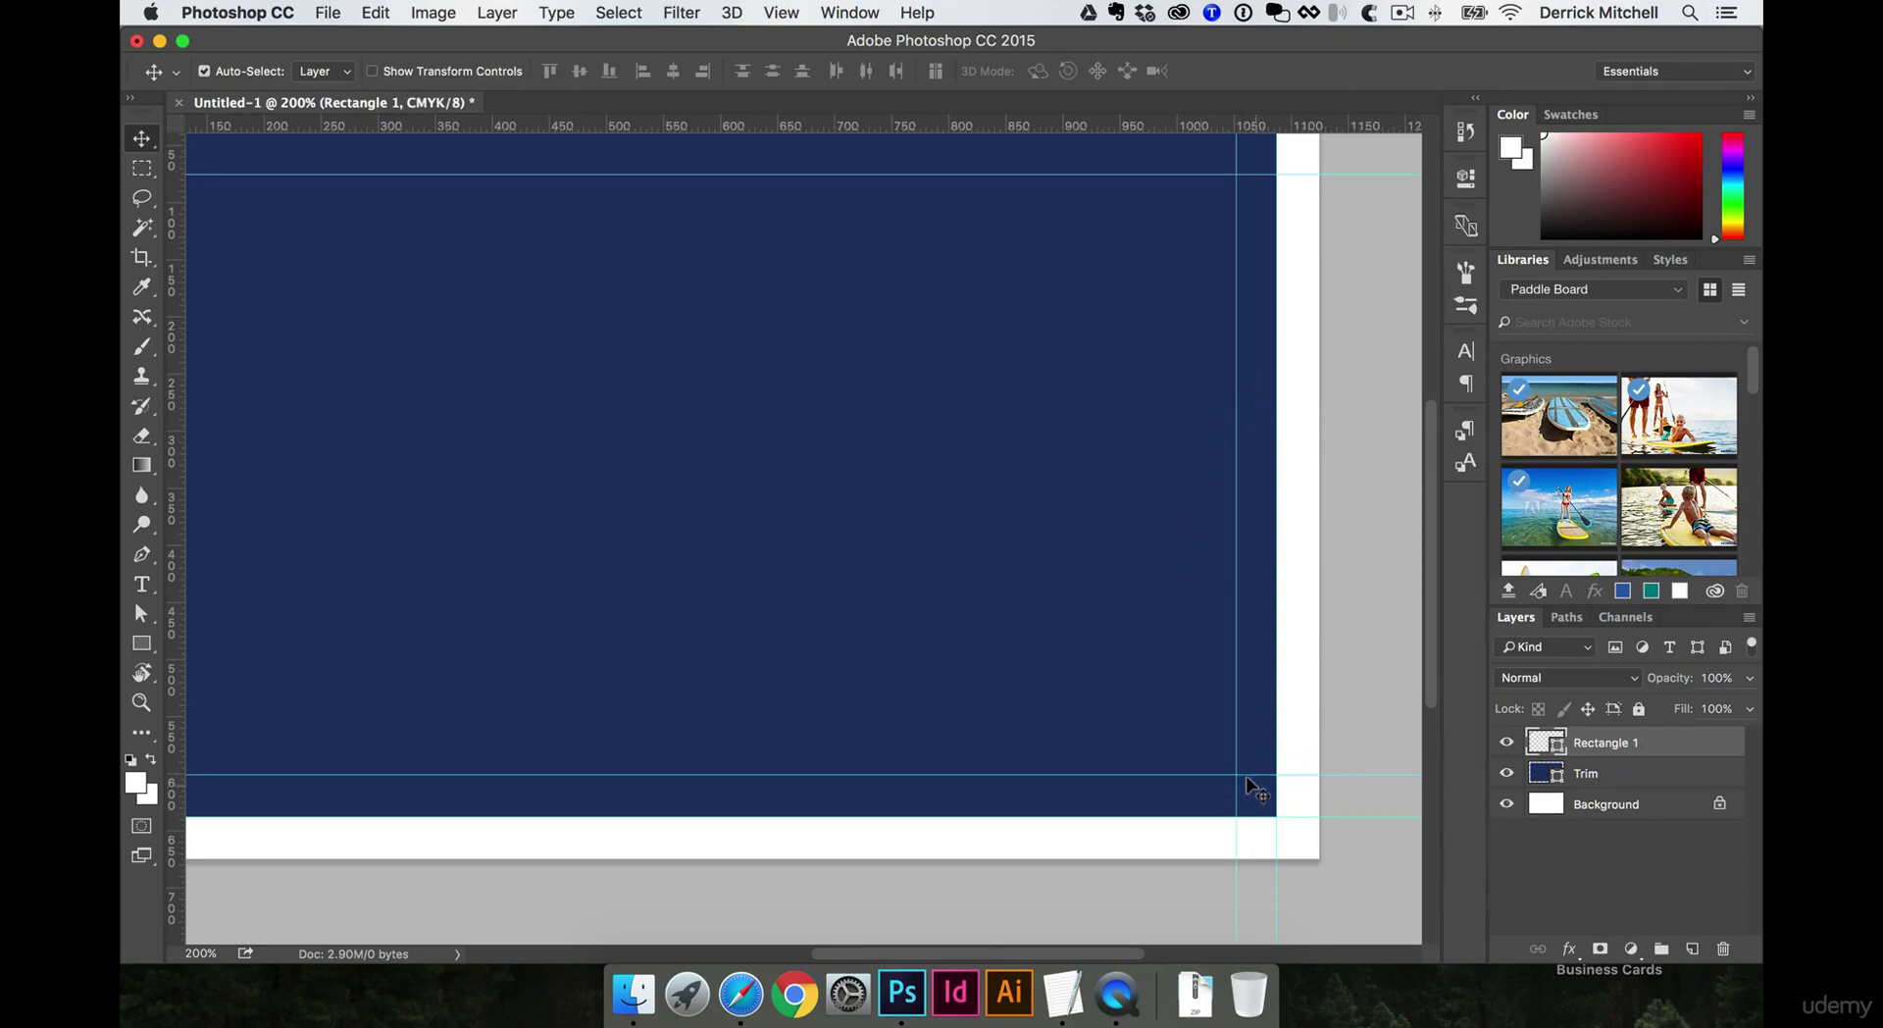
{"action": "key", "text": "Delete"}
{"action": "left_click_drag", "start_coordinate": [916, 483], "coordinate": [1054, 508]}
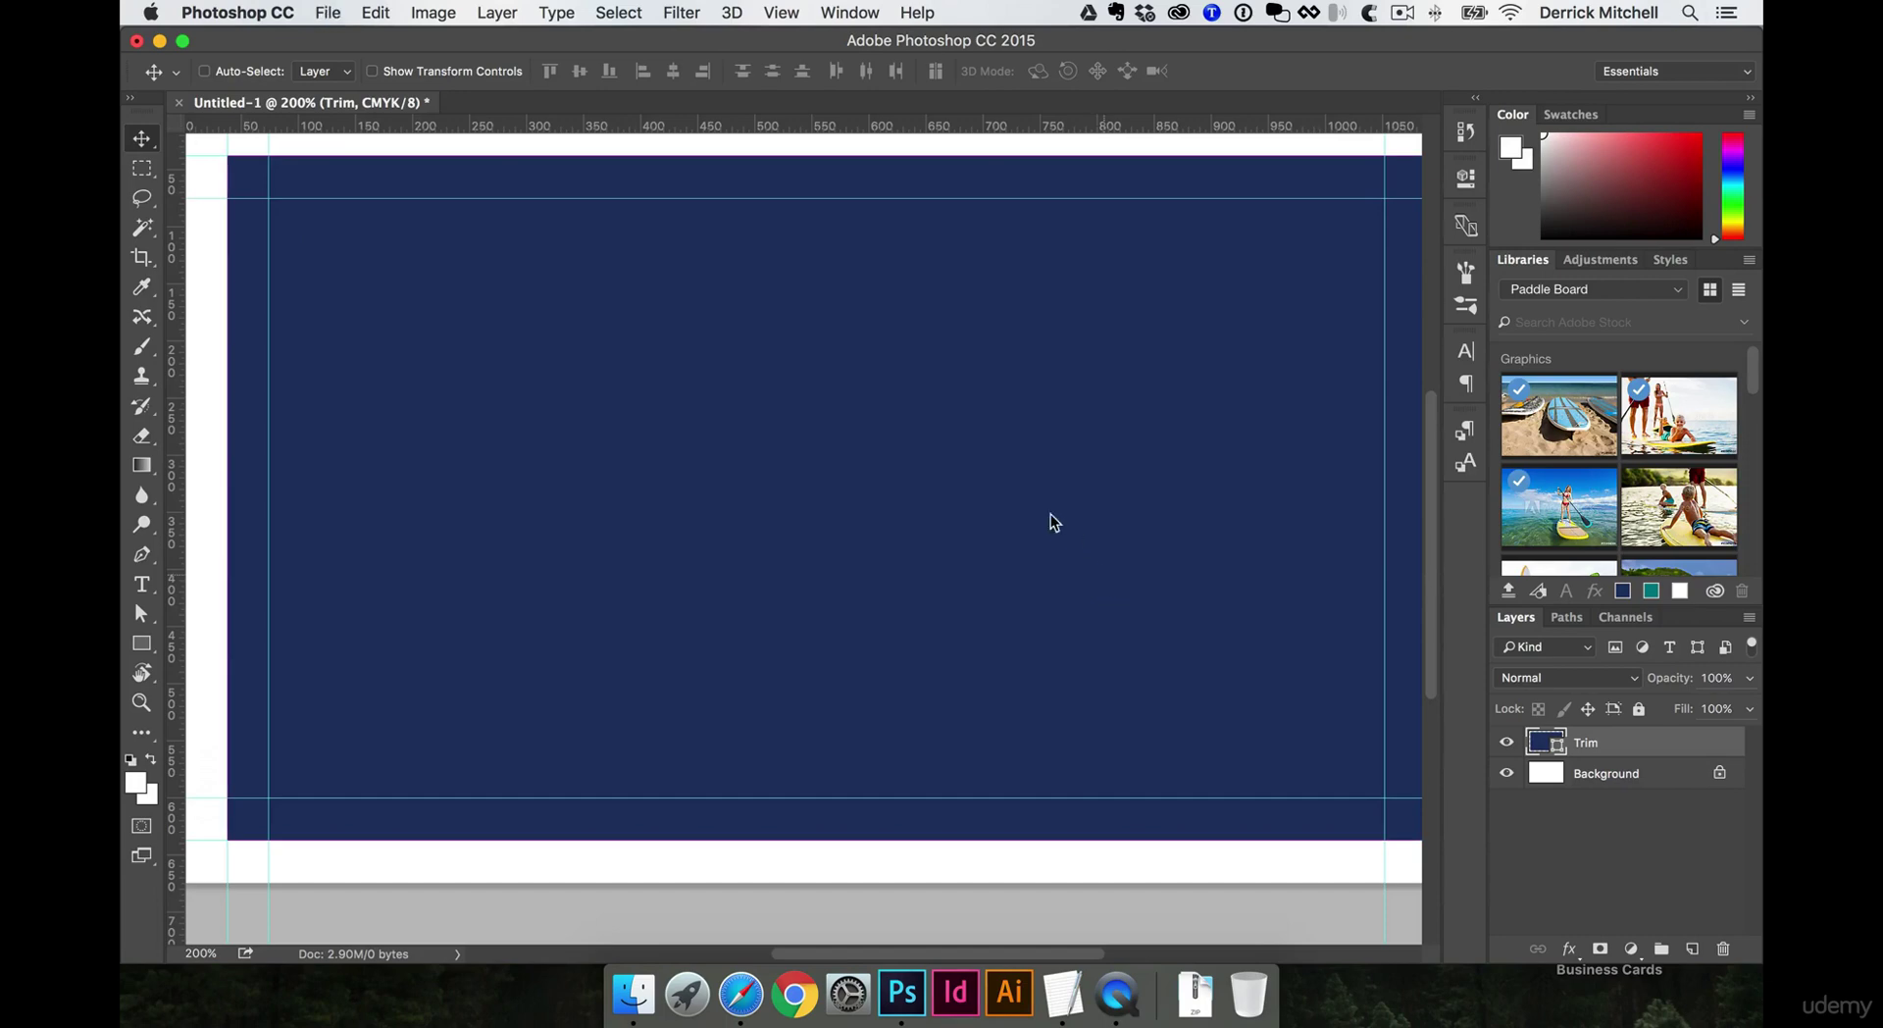
Save the document as business-card-front.psd in the Business Cards > DESIGN FILES > PSD folder on the Desktop, replacing the existing file
{"action": "key", "text": "super+s"}
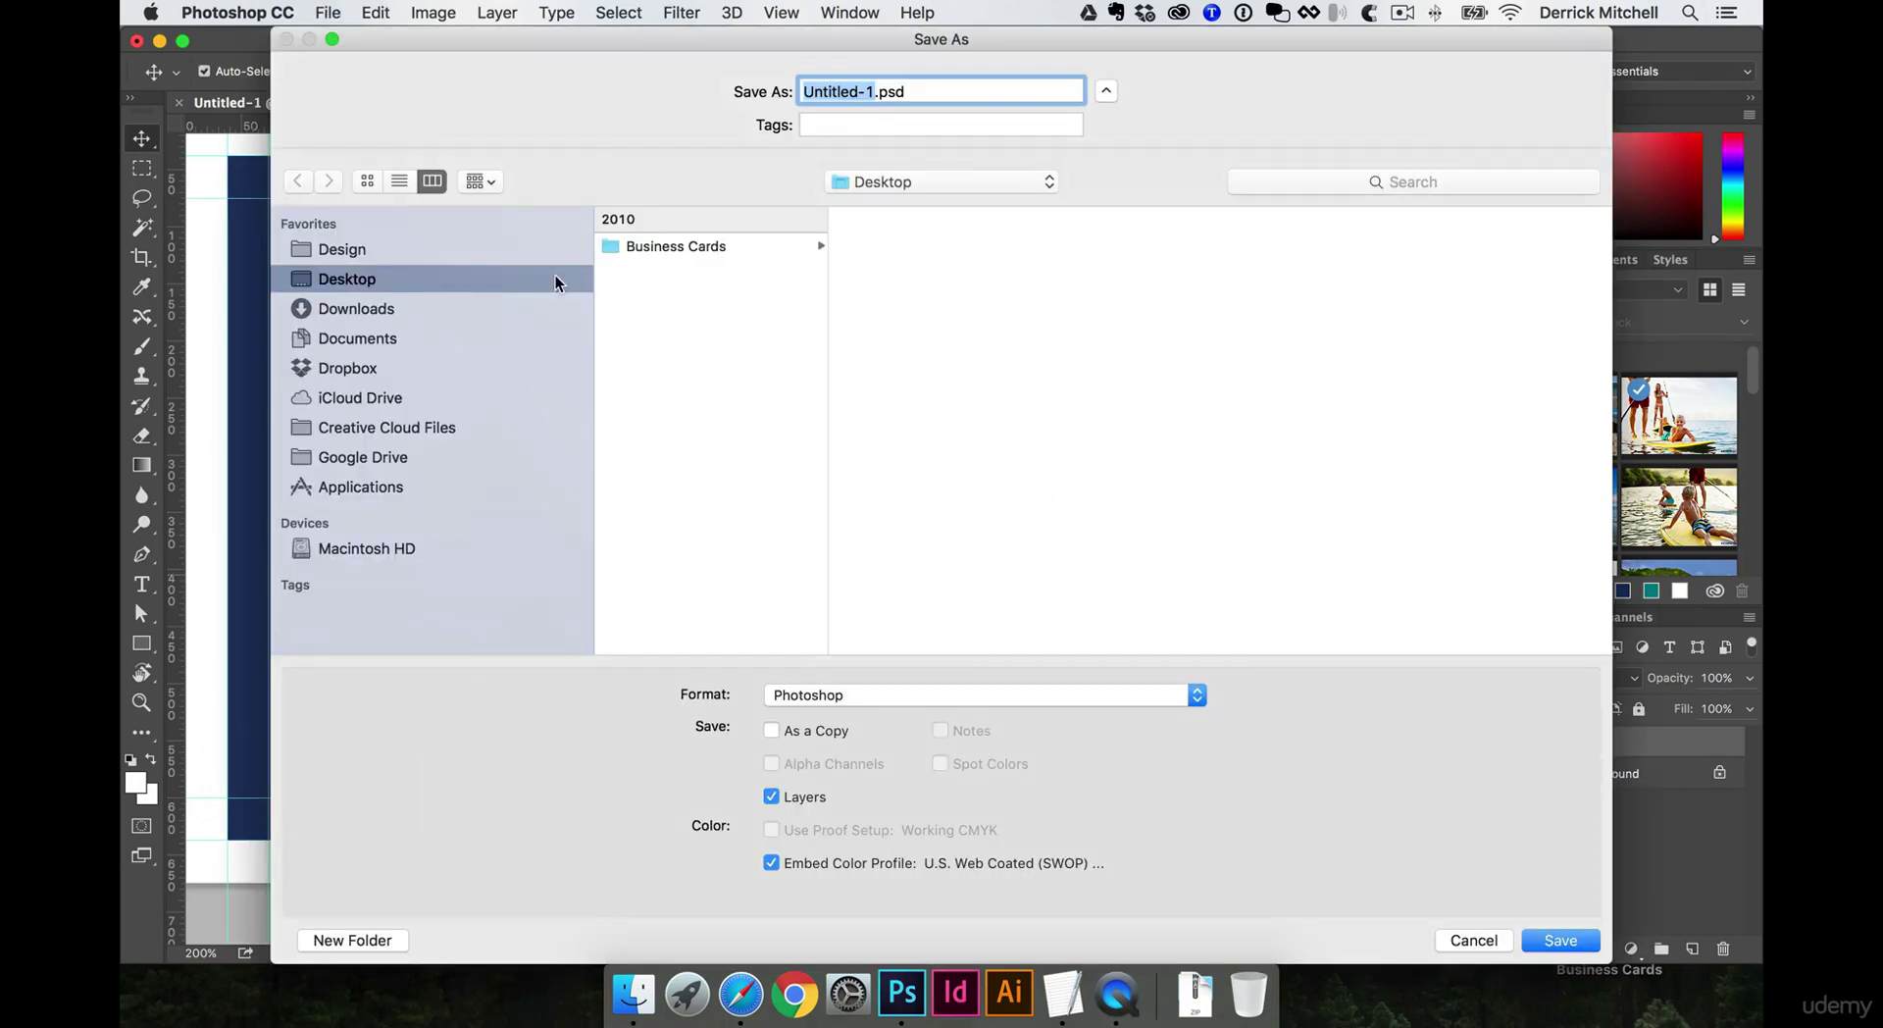
{"action": "left_click", "coordinate": [676, 246]}
{"action": "left_click", "coordinate": [918, 247]}
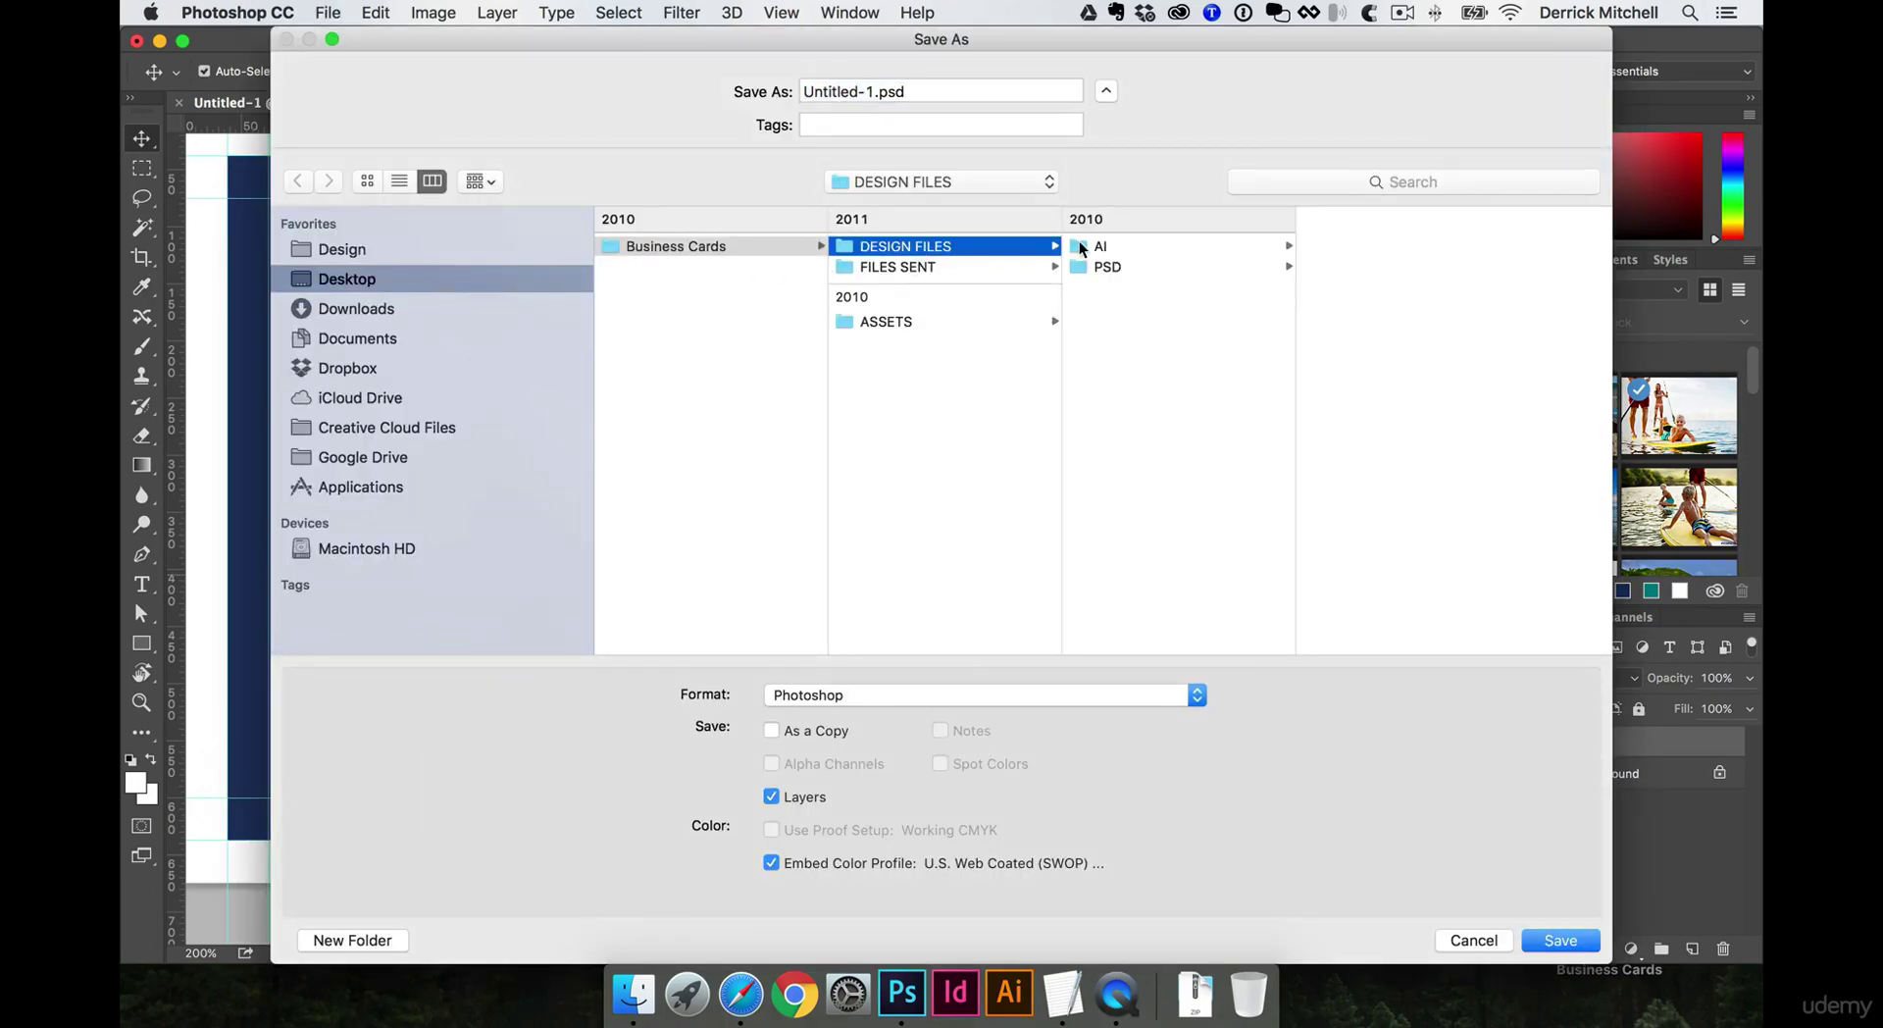
{"action": "left_click", "coordinate": [1108, 267]}
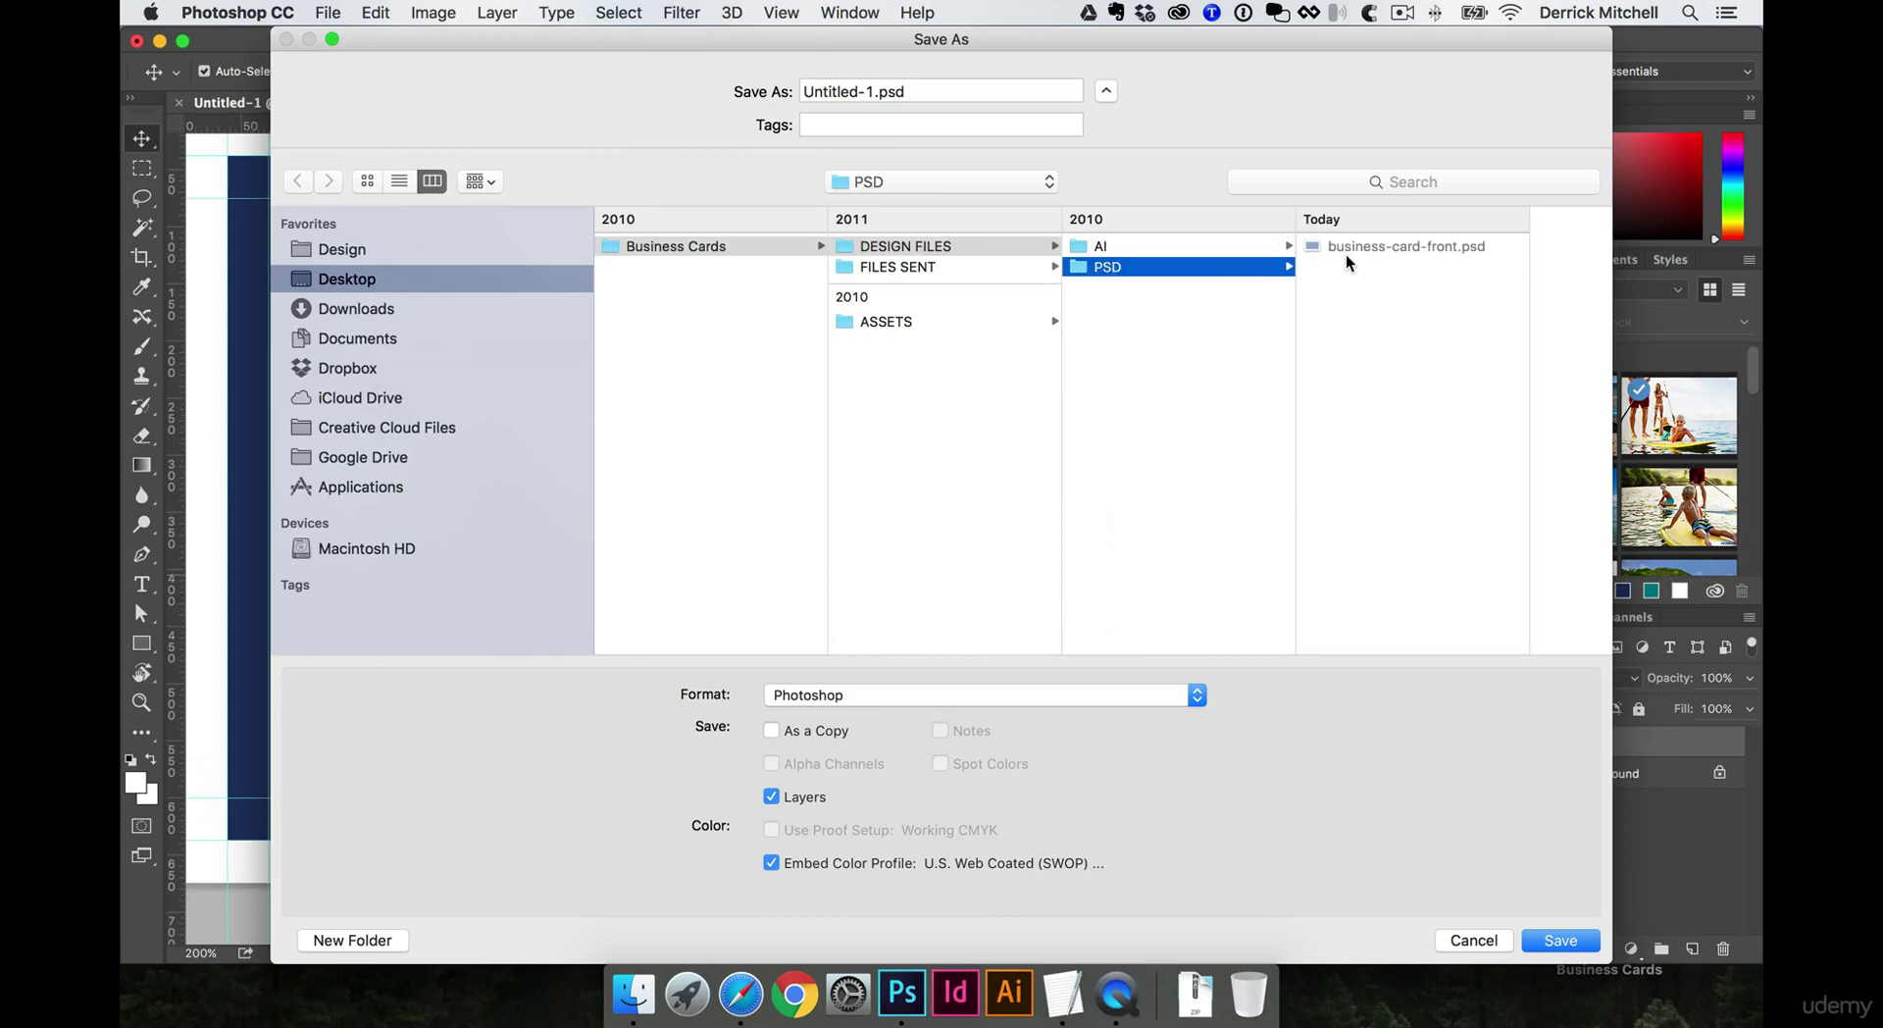
{"action": "left_click", "coordinate": [1358, 246]}
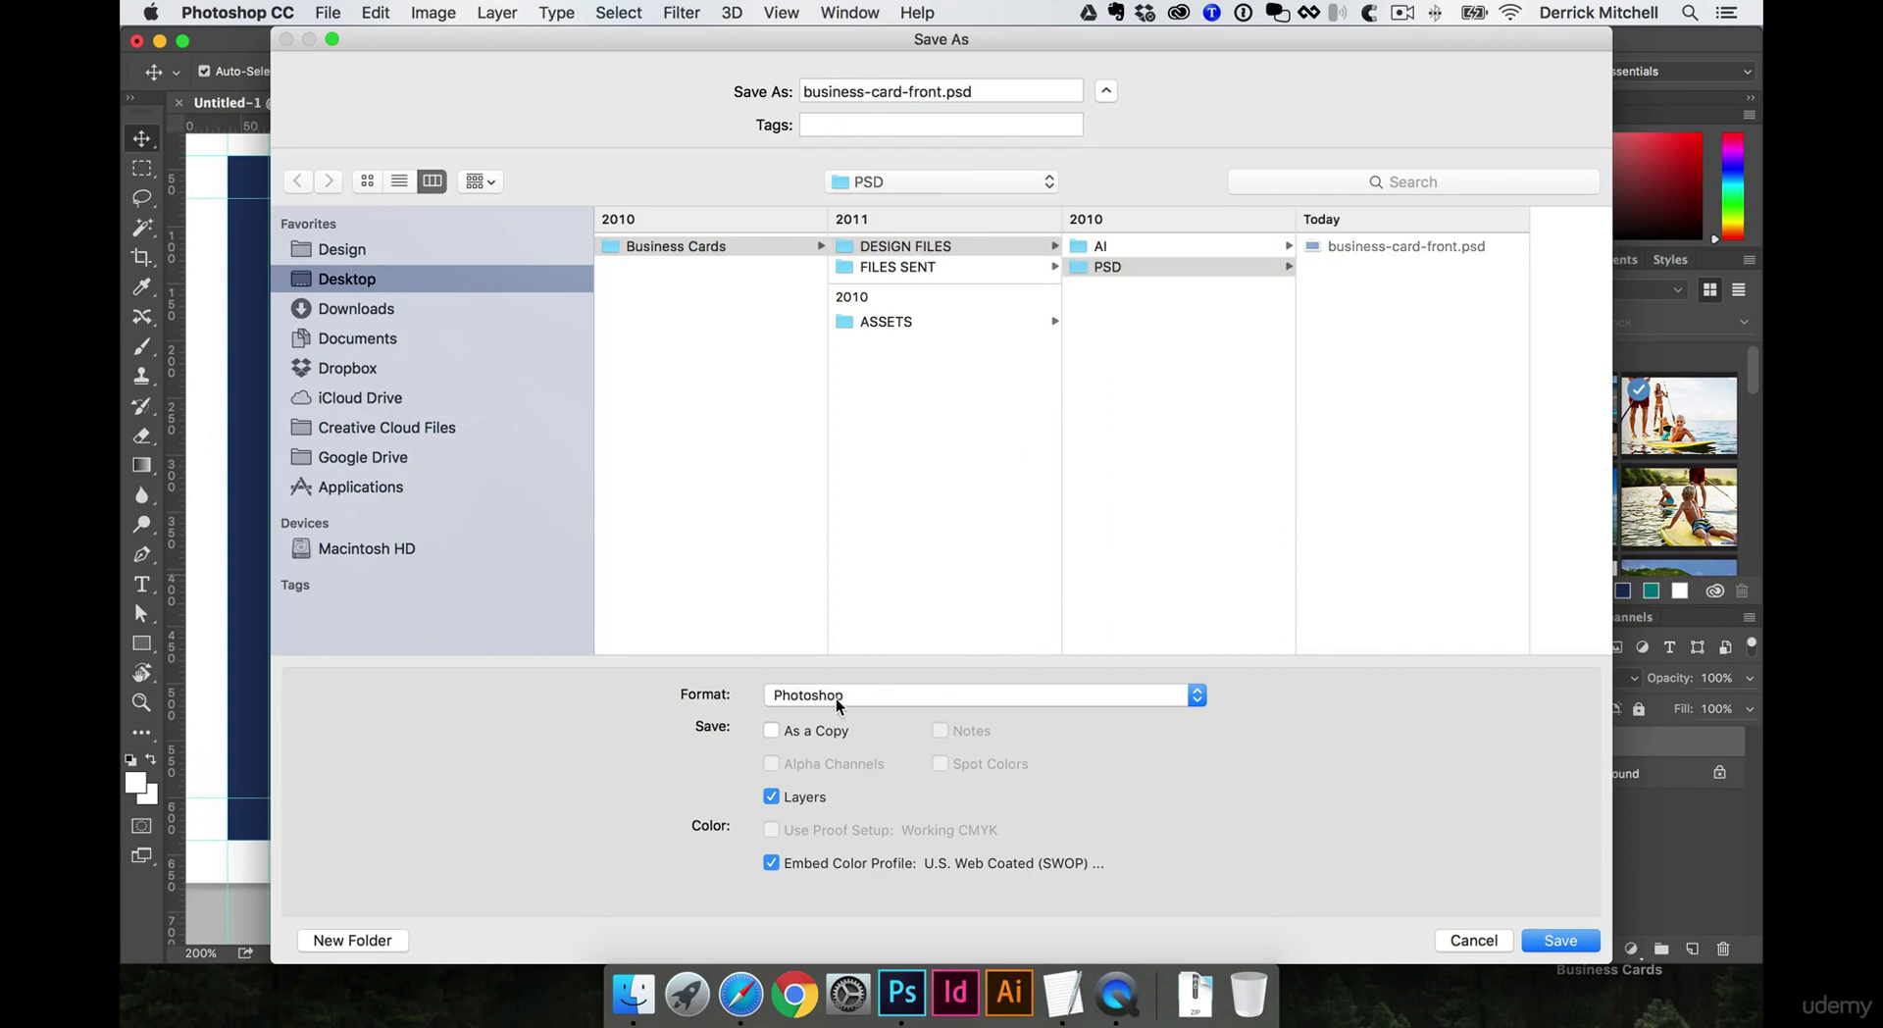
{"action": "left_click", "coordinate": [1556, 940]}
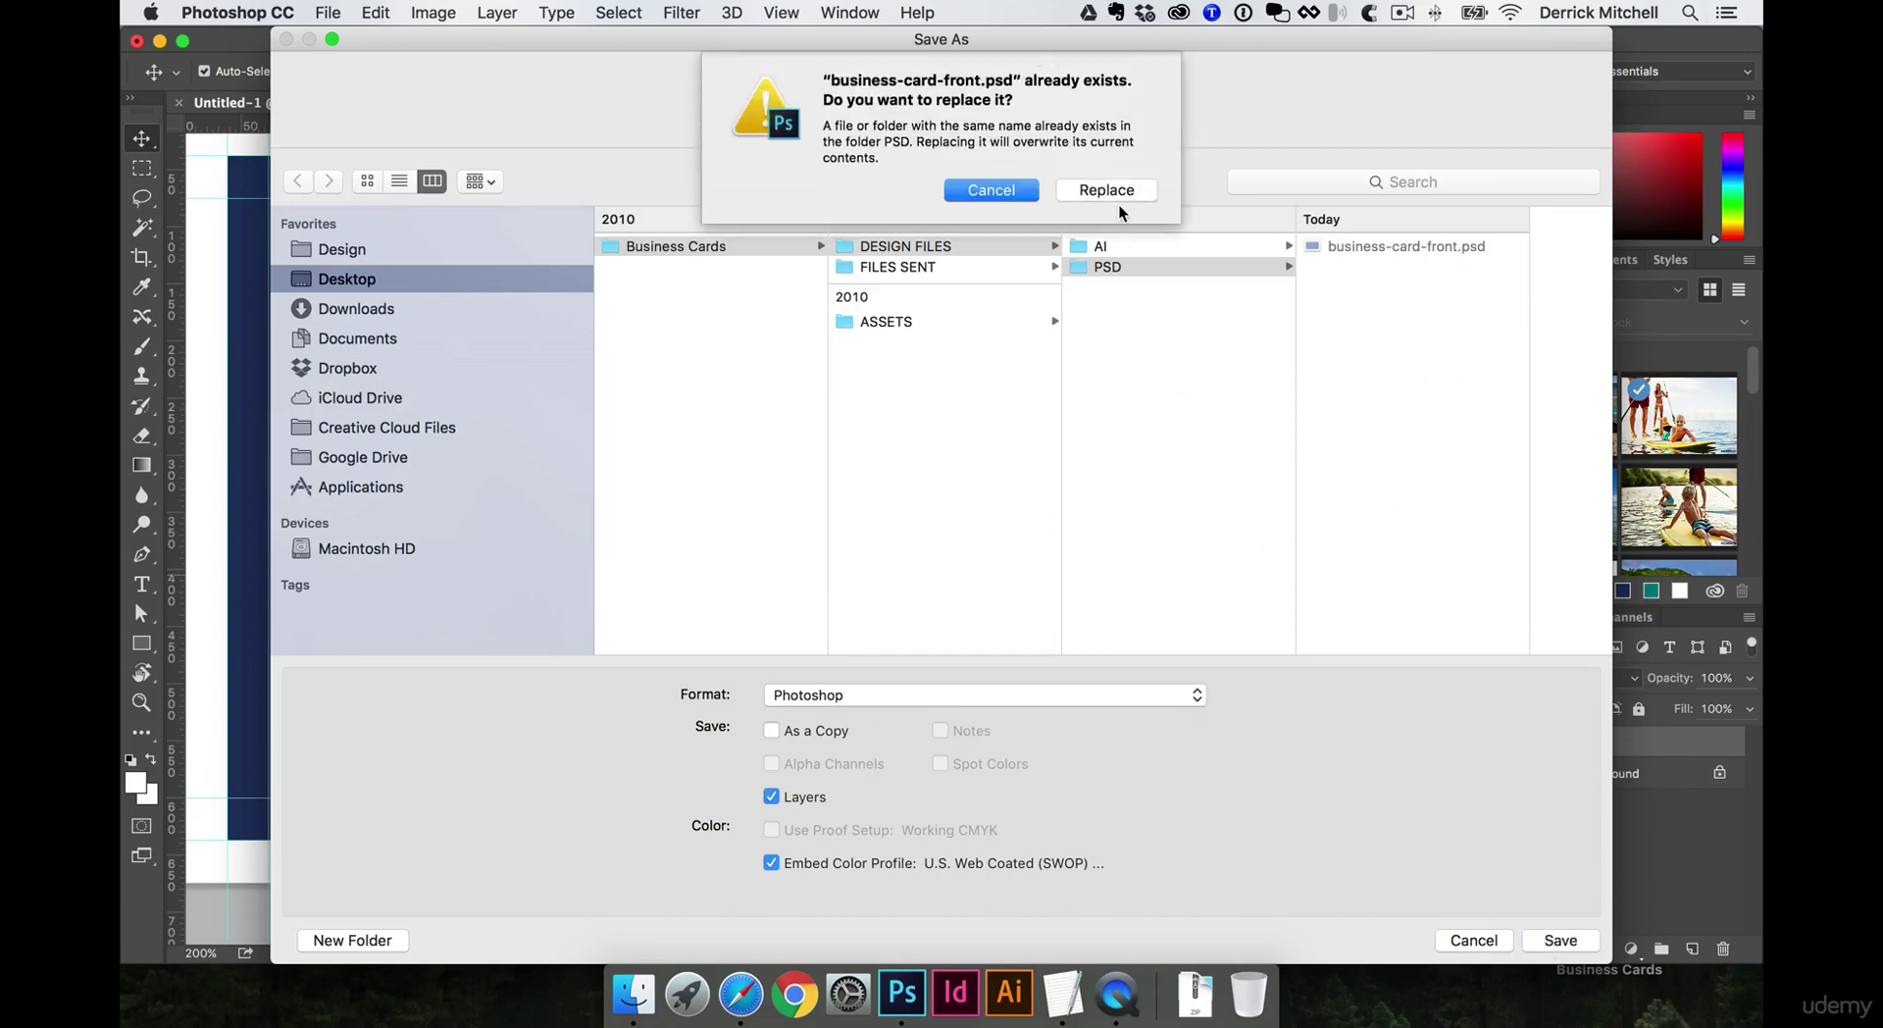
{"action": "left_click", "coordinate": [1118, 197]}
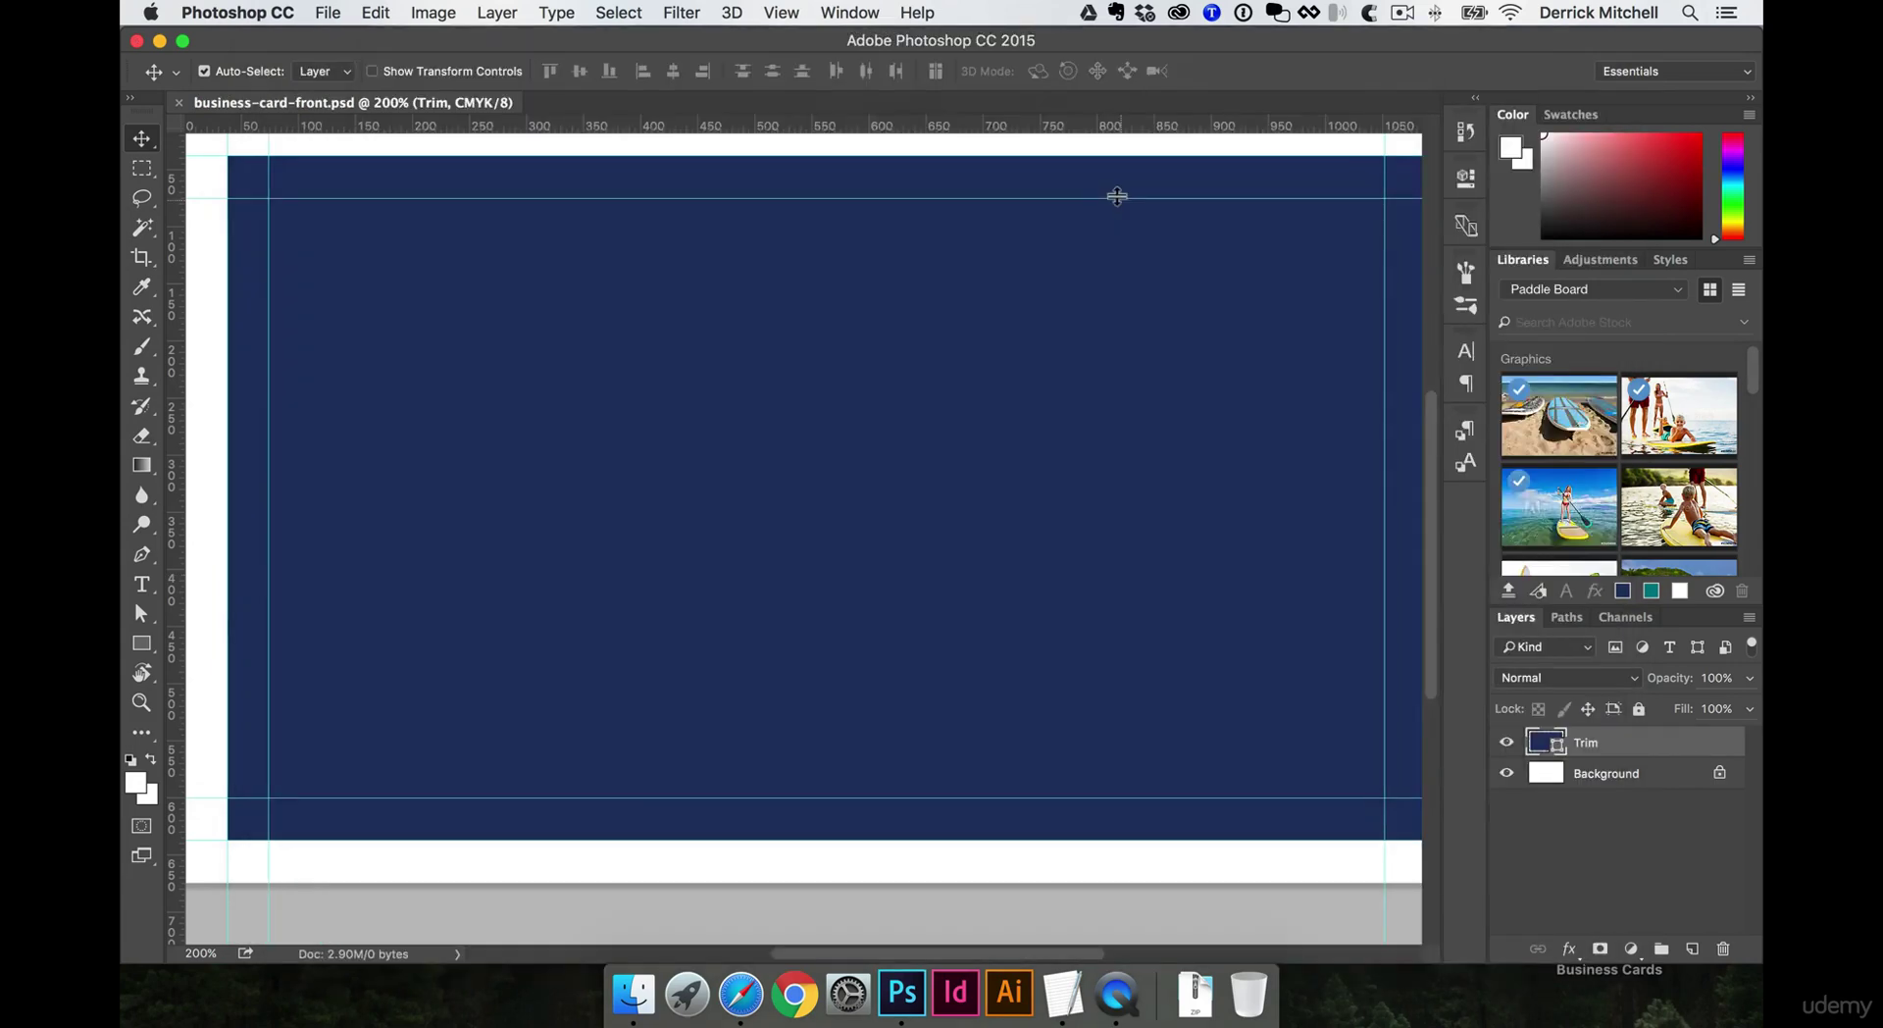